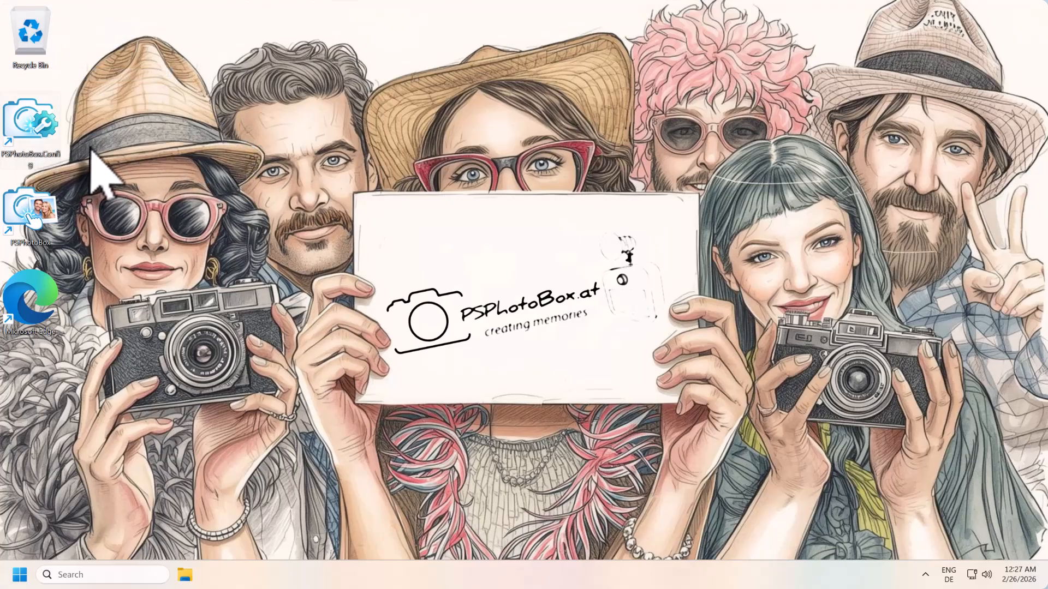
Start the PSPhotoBox Configurator and accept Canon as the preferred camera manufacturer
{"action": "left_click", "coordinate": [31, 130]}
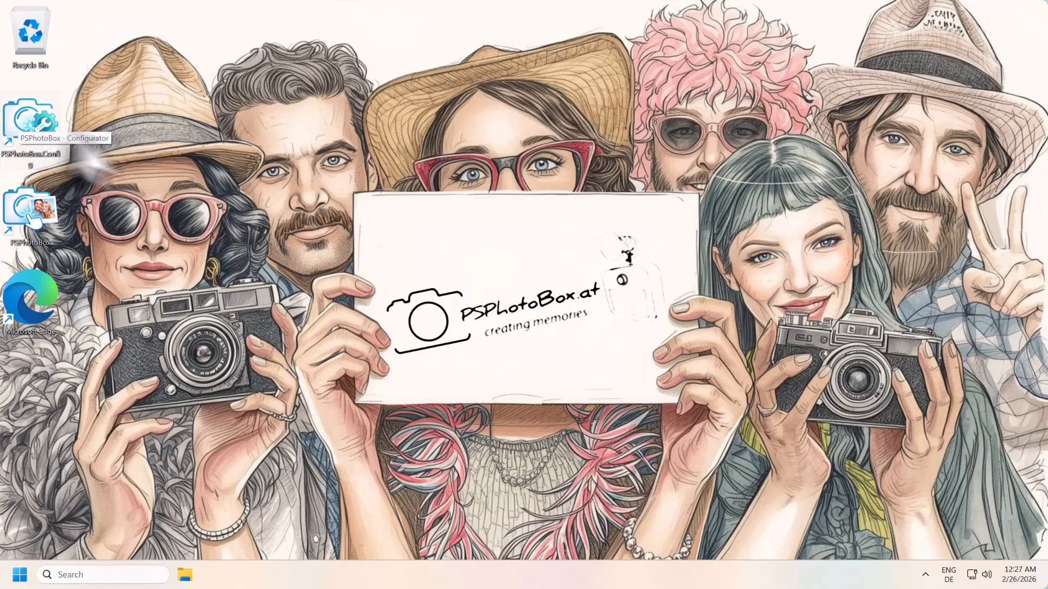
{"action": "left_click", "coordinate": [45, 212]}
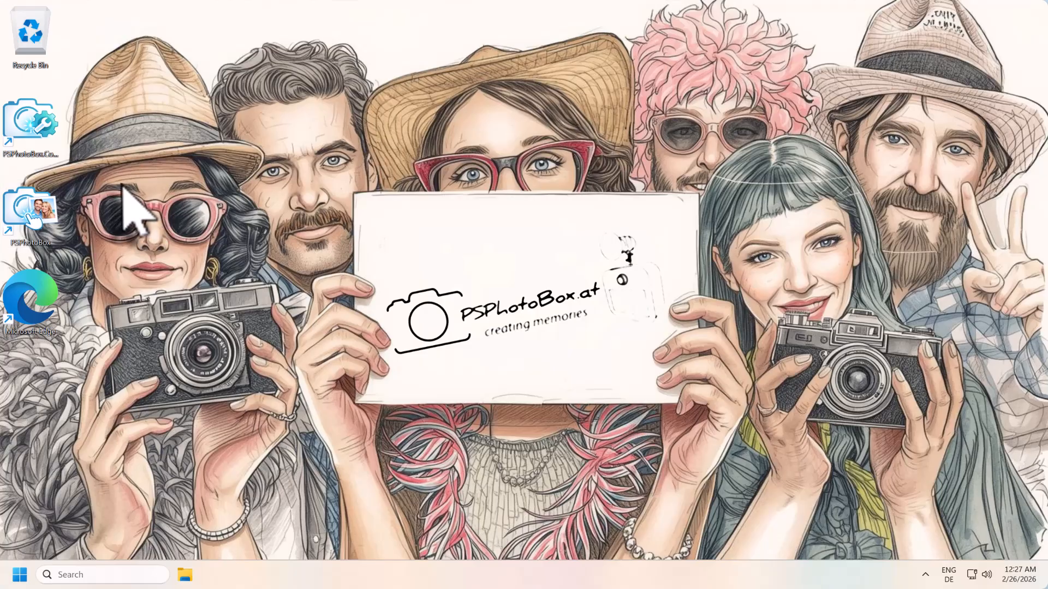
{"action": "left_click", "coordinate": [49, 146]}
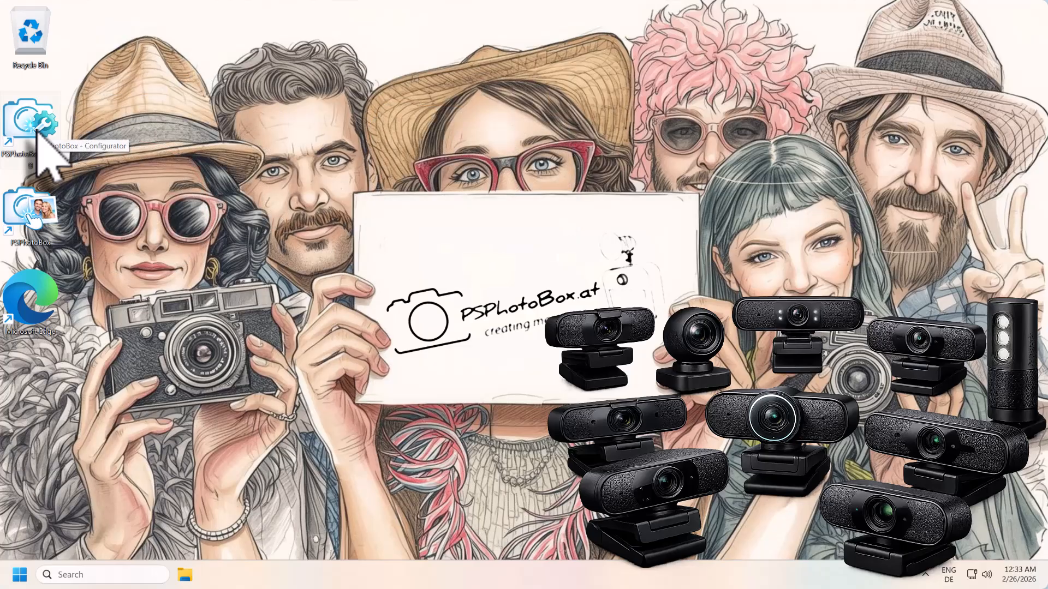
{"action": "double_click", "coordinate": [37, 131]}
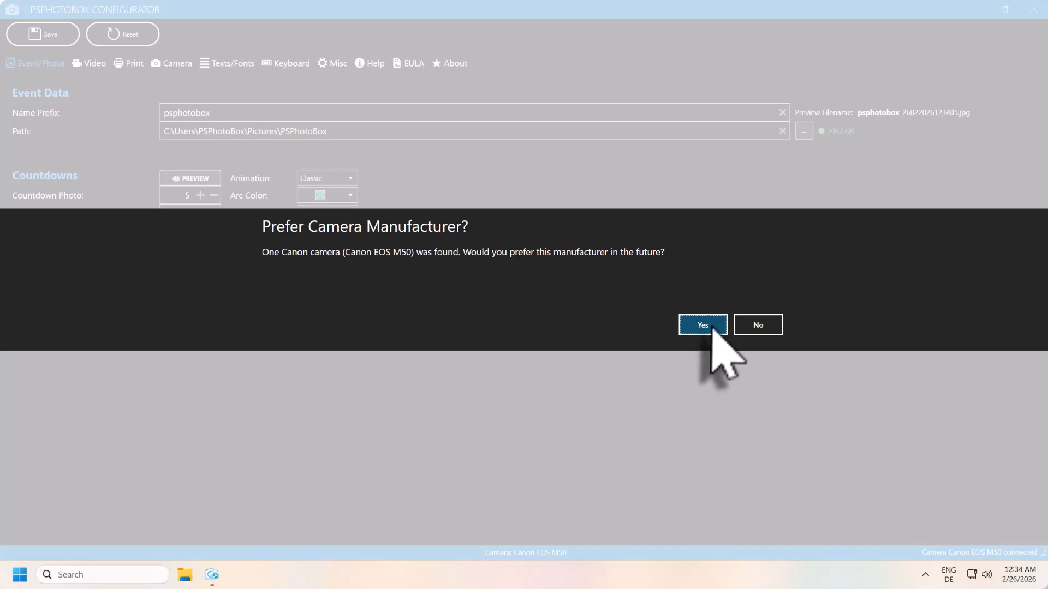
{"action": "left_click", "coordinate": [709, 326]}
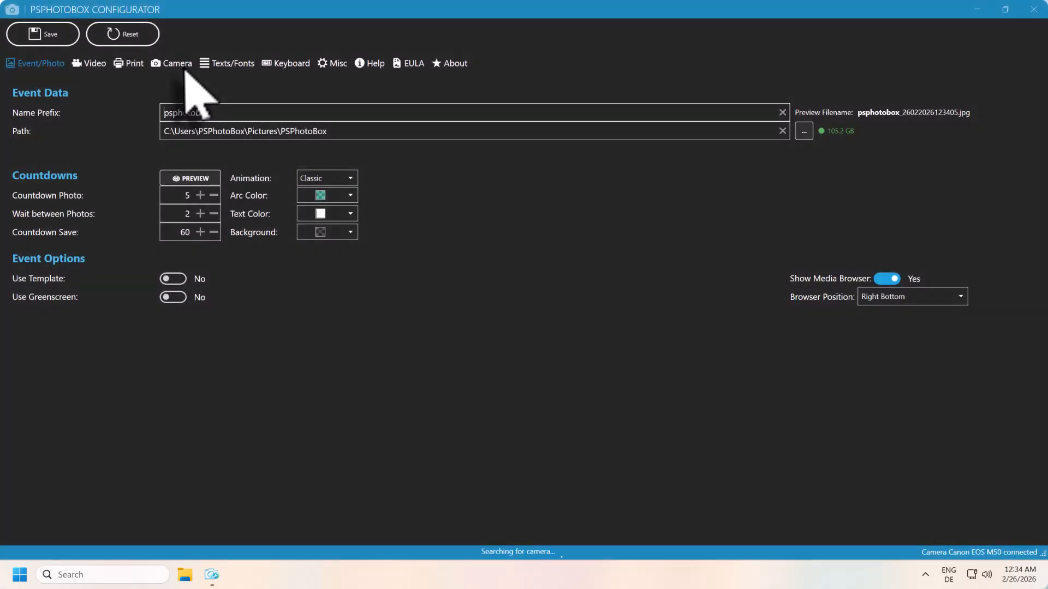
{"action": "left_click", "coordinate": [180, 65]}
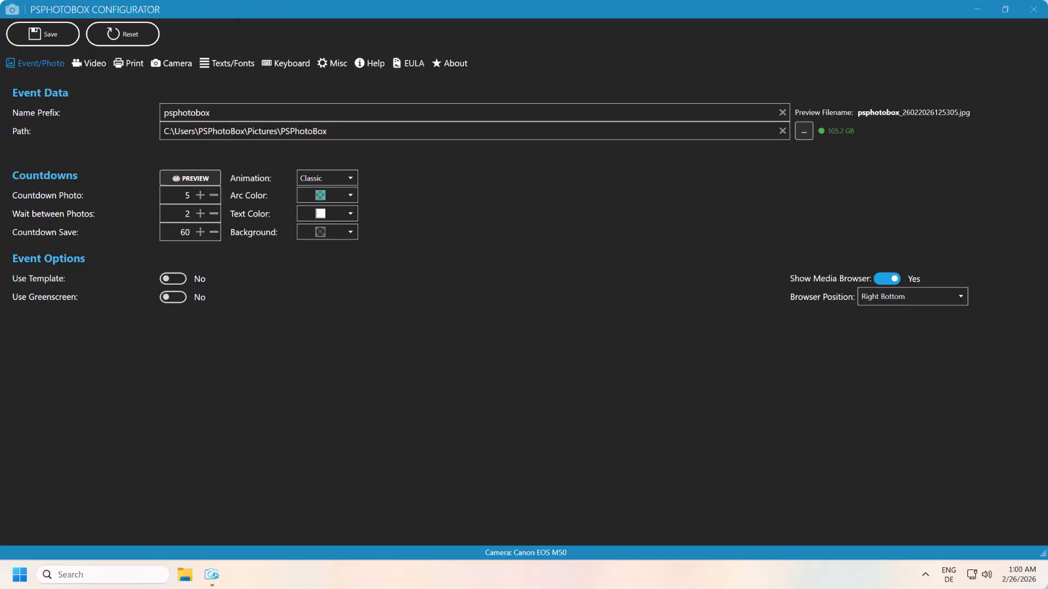
Set the event's name prefix to Wedding, the couple's first names and 2026, joined by underscores, and check the folder selection for the path
{"action": "double_click", "coordinate": [239, 112]}
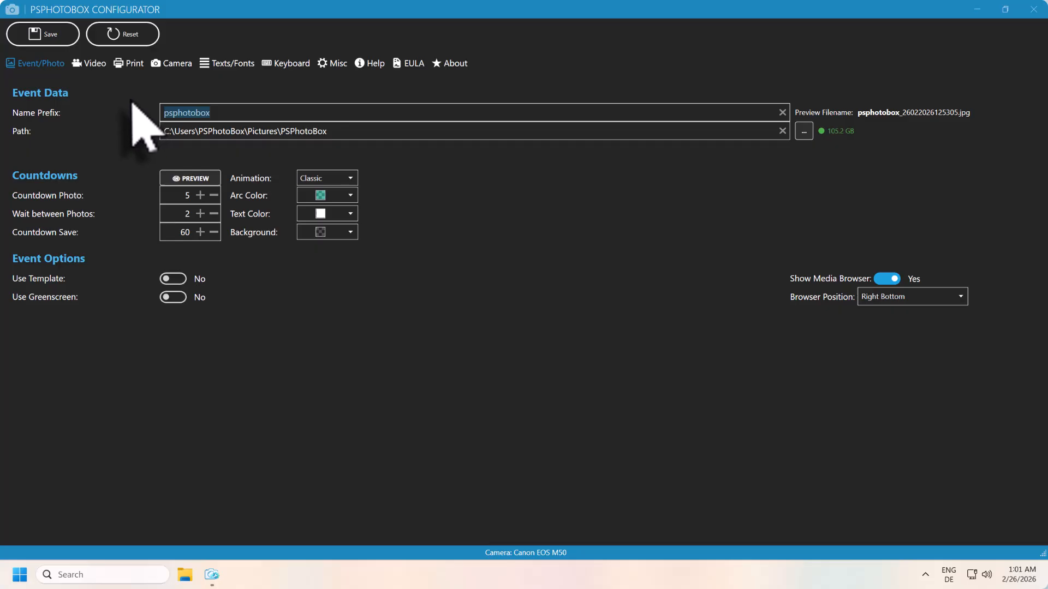
{"action": "type", "text": "Wedd"}
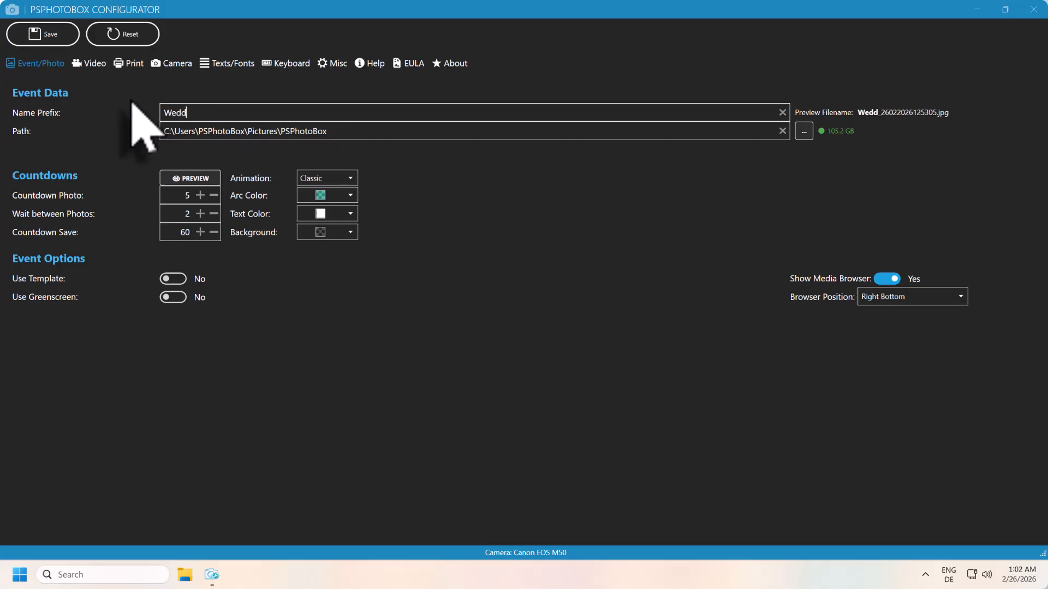
{"action": "type", "text": "ing_MariaMax"}
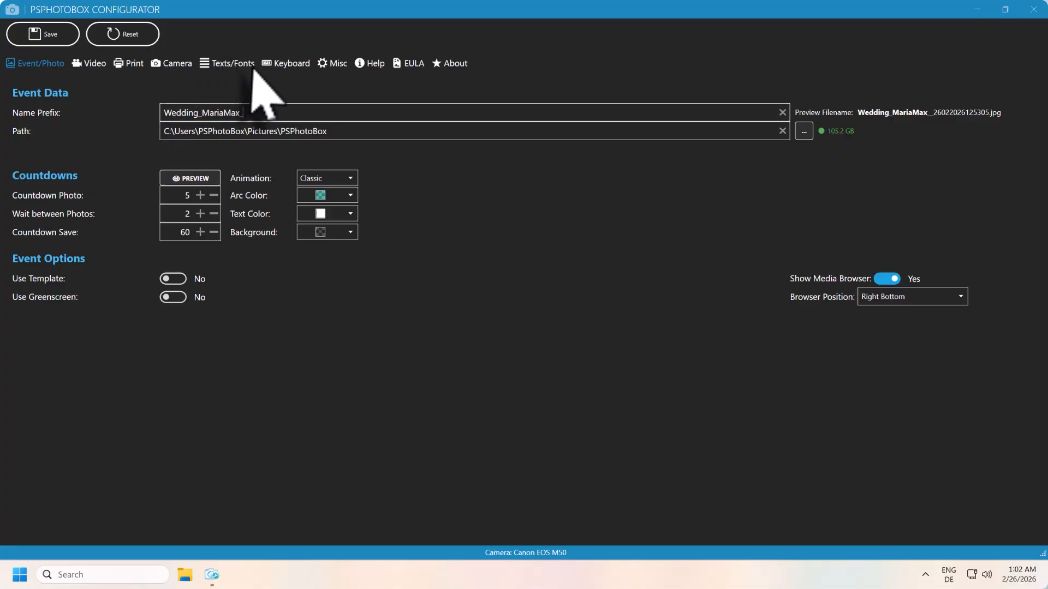
{"action": "type", "text": "_2026"}
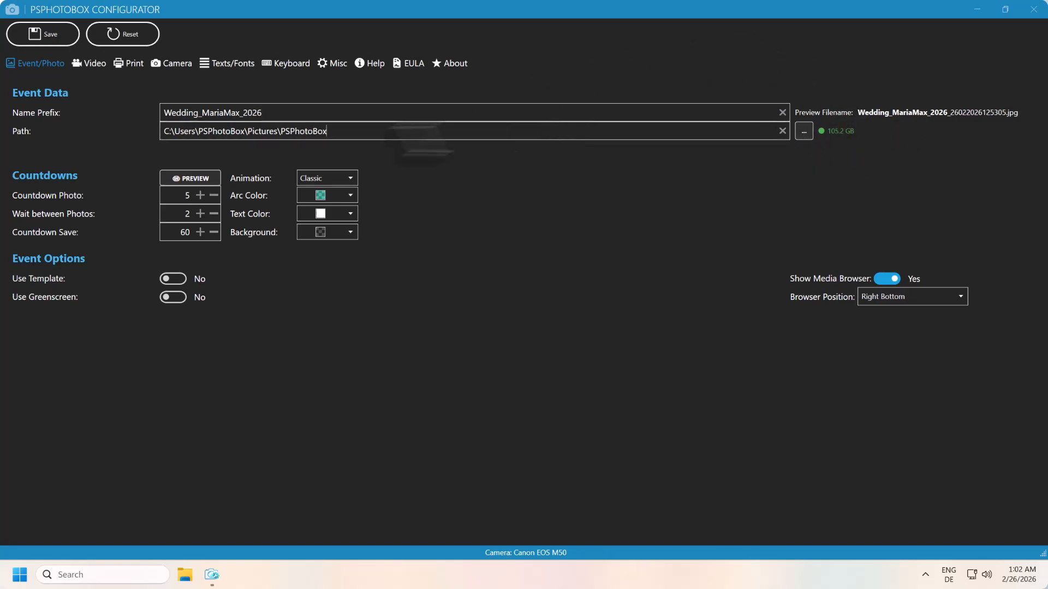
{"action": "left_click", "coordinate": [803, 131]}
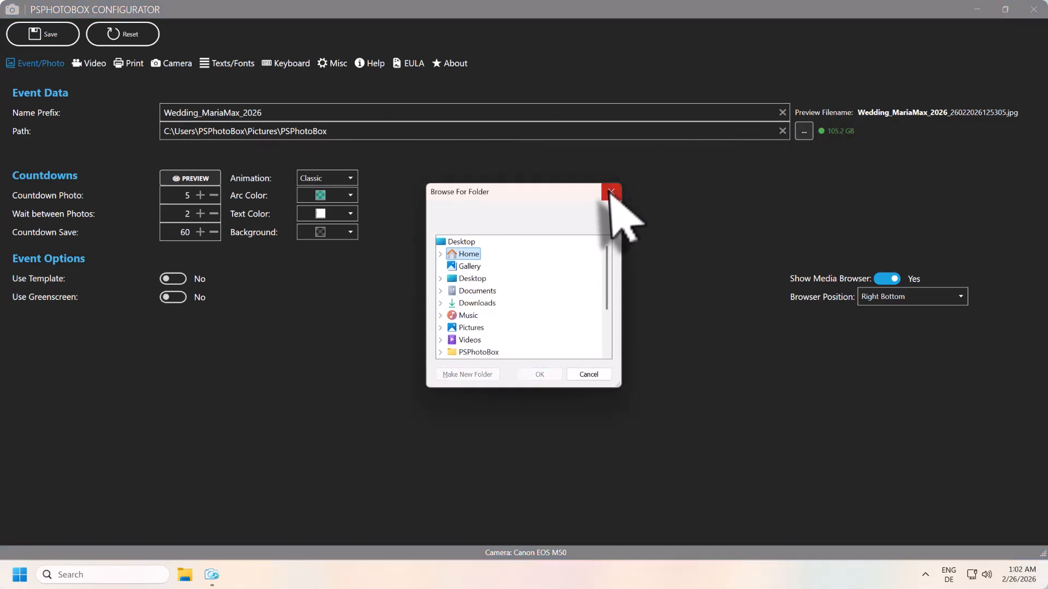
{"action": "left_click", "coordinate": [329, 132]}
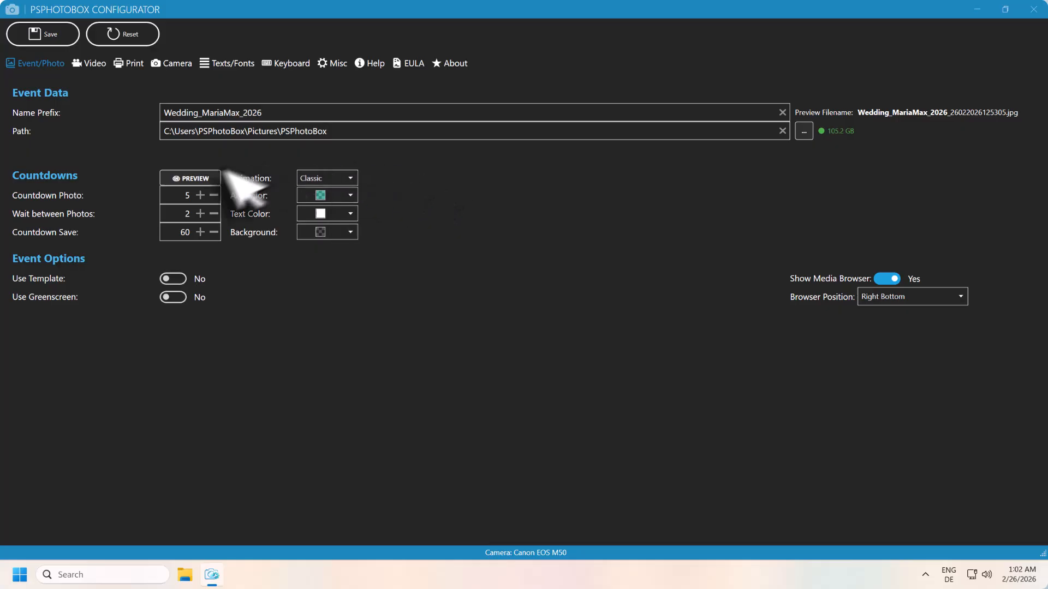
Preview the countdown with the Classic animation
{"action": "left_click", "coordinate": [199, 178]}
{"action": "left_click", "coordinate": [344, 180]}
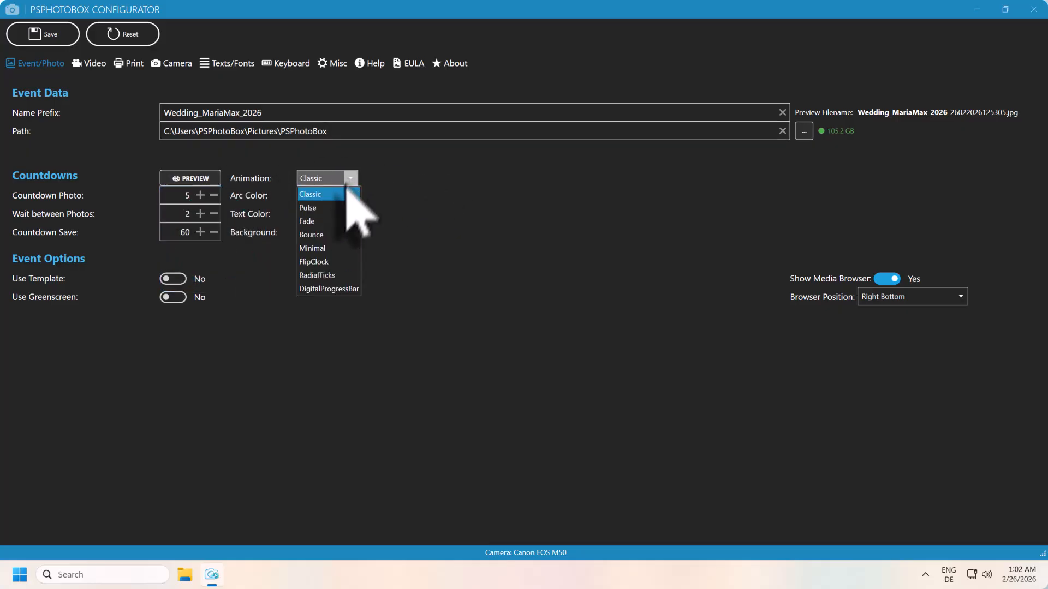
{"action": "left_click", "coordinate": [339, 192]}
{"action": "left_click", "coordinate": [191, 178]}
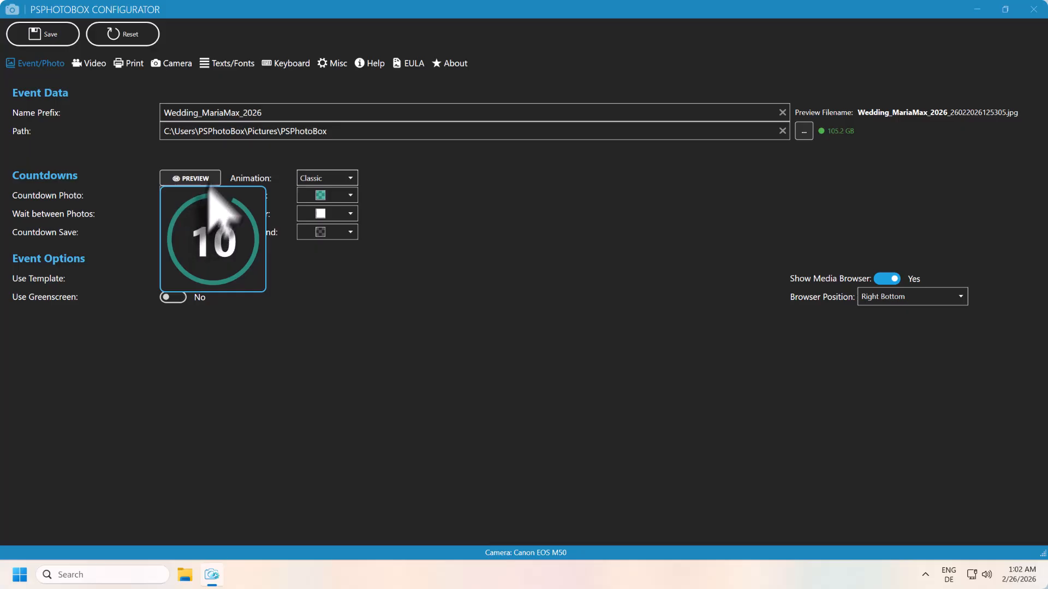
{"action": "left_click", "coordinate": [201, 196]}
{"action": "left_click", "coordinate": [201, 196]}
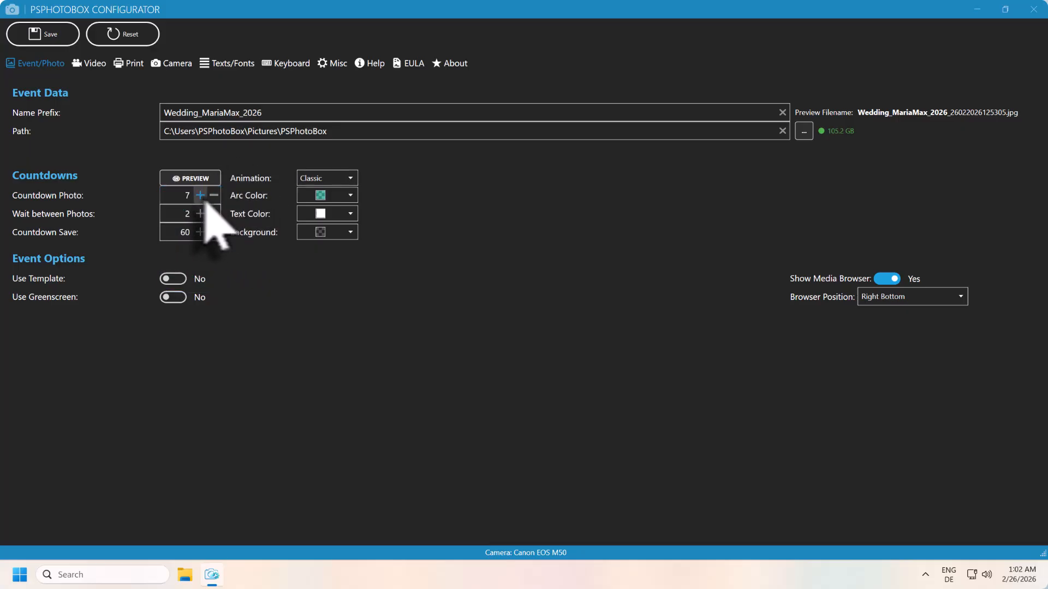
{"action": "left_click", "coordinate": [216, 196]}
{"action": "left_click", "coordinate": [216, 197]}
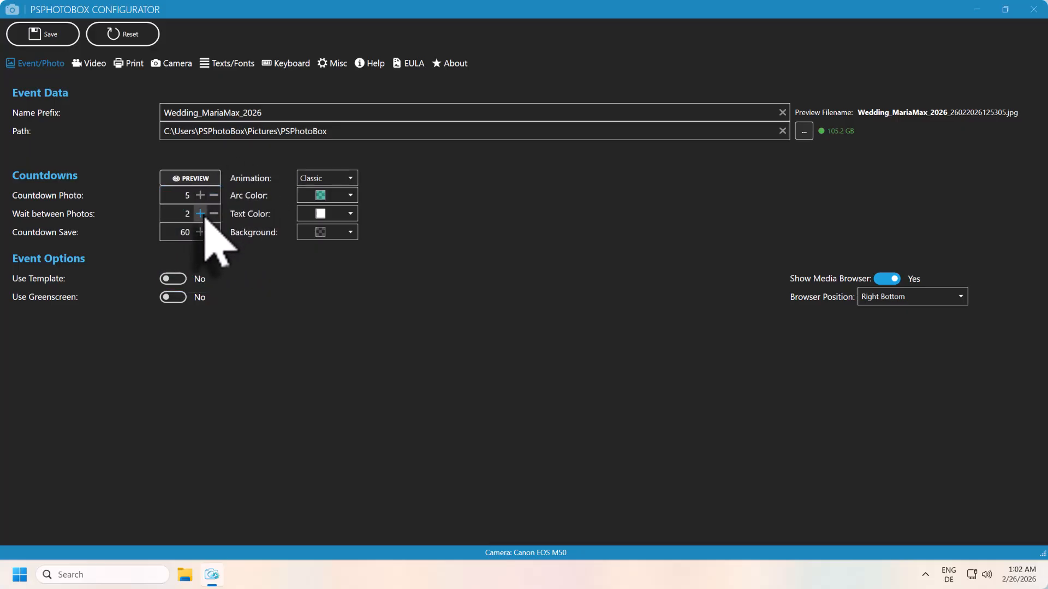
Set the waiting time between photos to 3
{"action": "left_click", "coordinate": [201, 214]}
{"action": "left_click", "coordinate": [201, 214]}
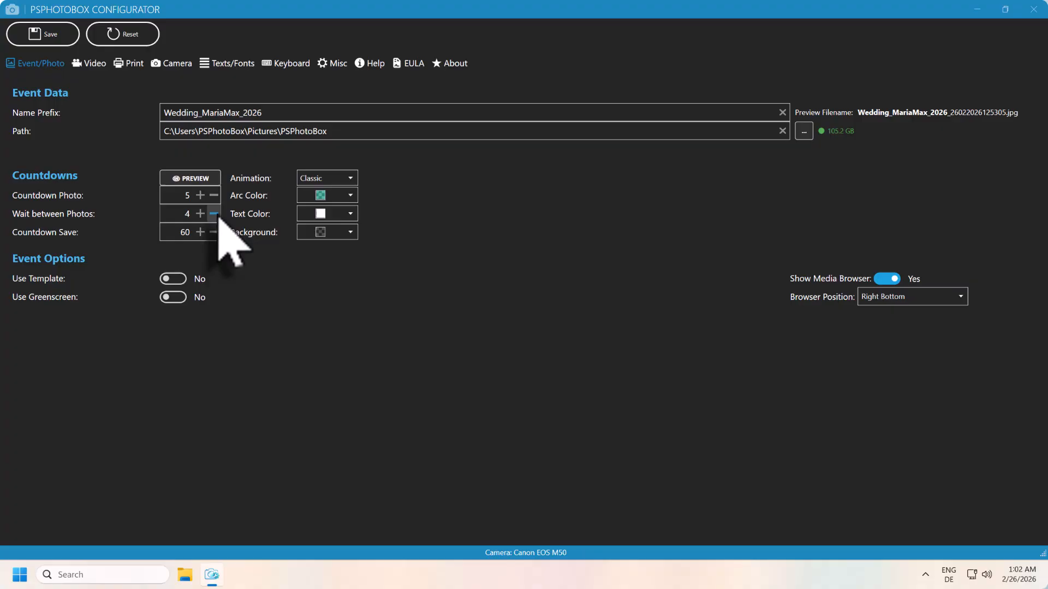
{"action": "left_click", "coordinate": [214, 214]}
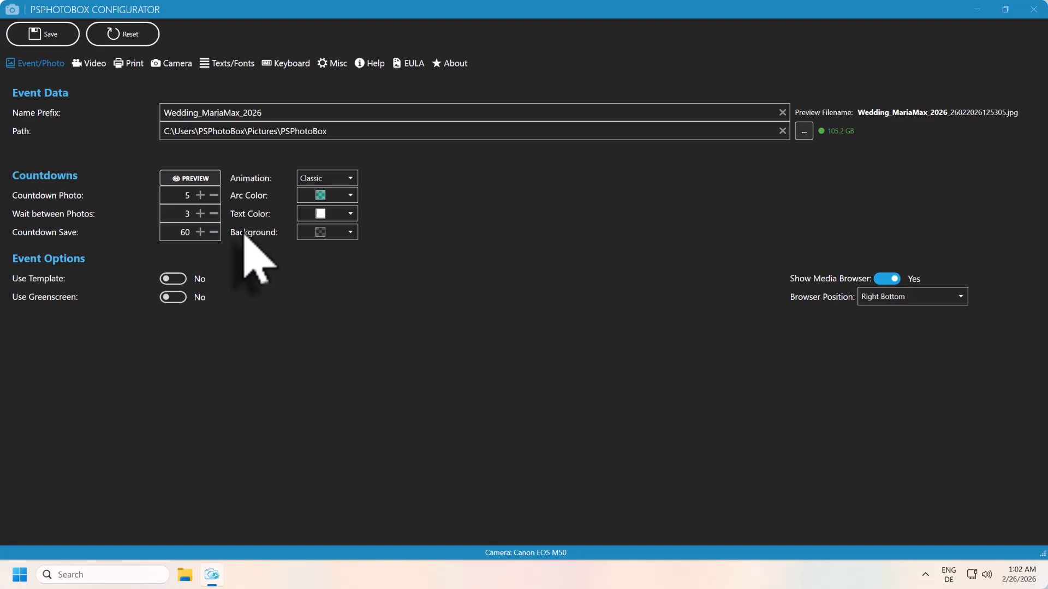
Change the countdown animation to Bounce and preview it, checking the color choices for arc, text and background
{"action": "left_click", "coordinate": [350, 179]}
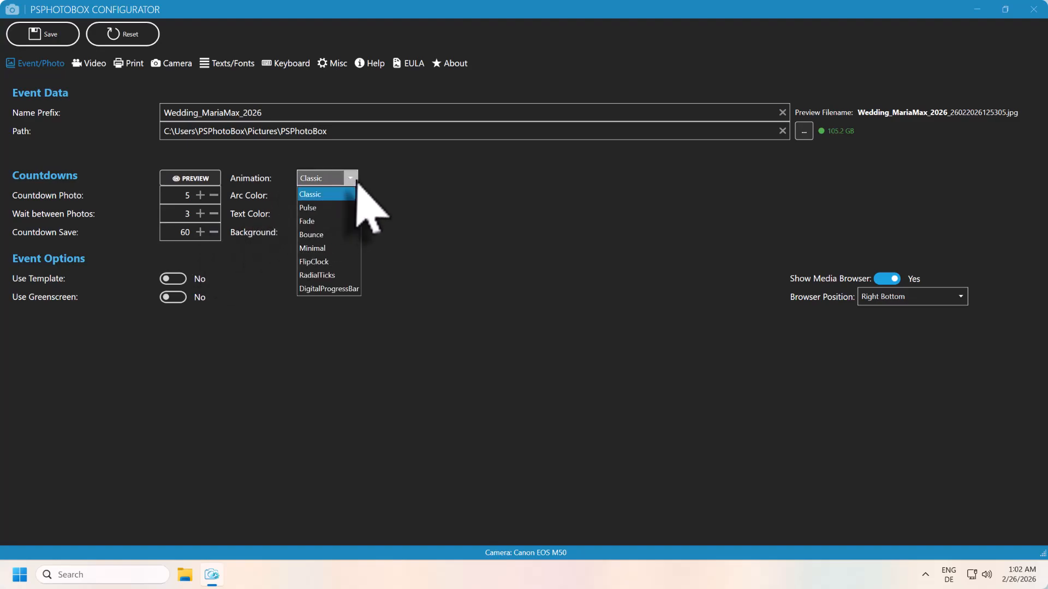
{"action": "left_click", "coordinate": [330, 235]}
{"action": "left_click", "coordinate": [350, 195]}
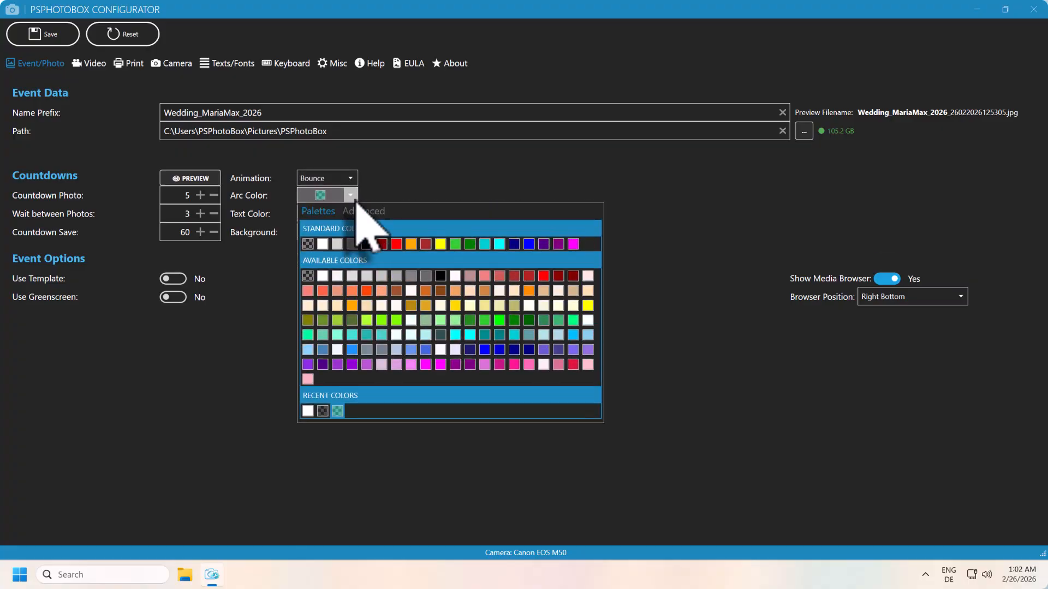
{"action": "left_click", "coordinate": [355, 200]}
{"action": "left_click", "coordinate": [354, 215]}
{"action": "left_click", "coordinate": [353, 216]}
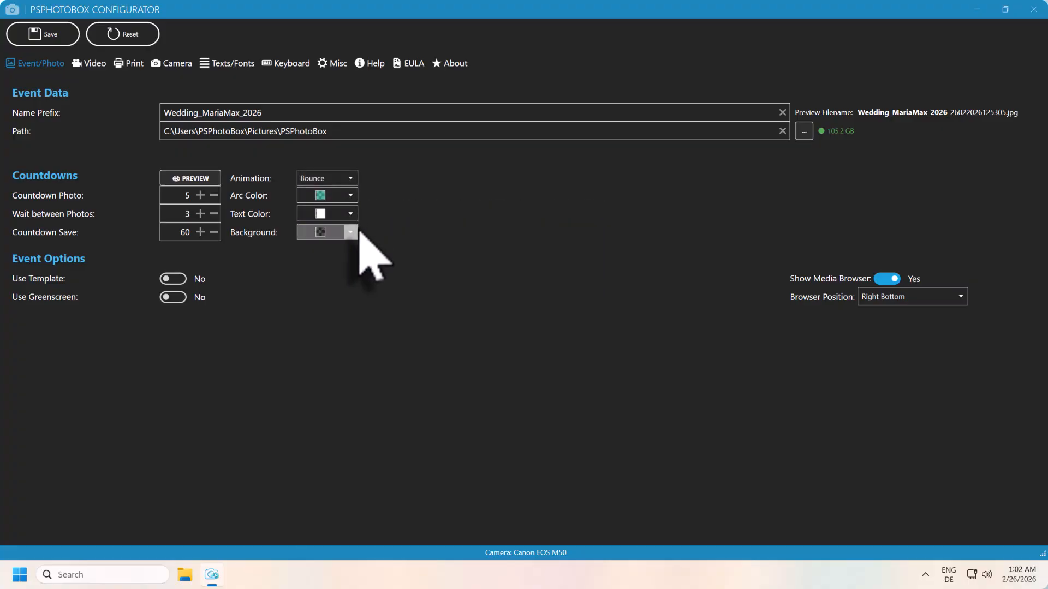
{"action": "left_click", "coordinate": [351, 233]}
{"action": "left_click", "coordinate": [359, 232]}
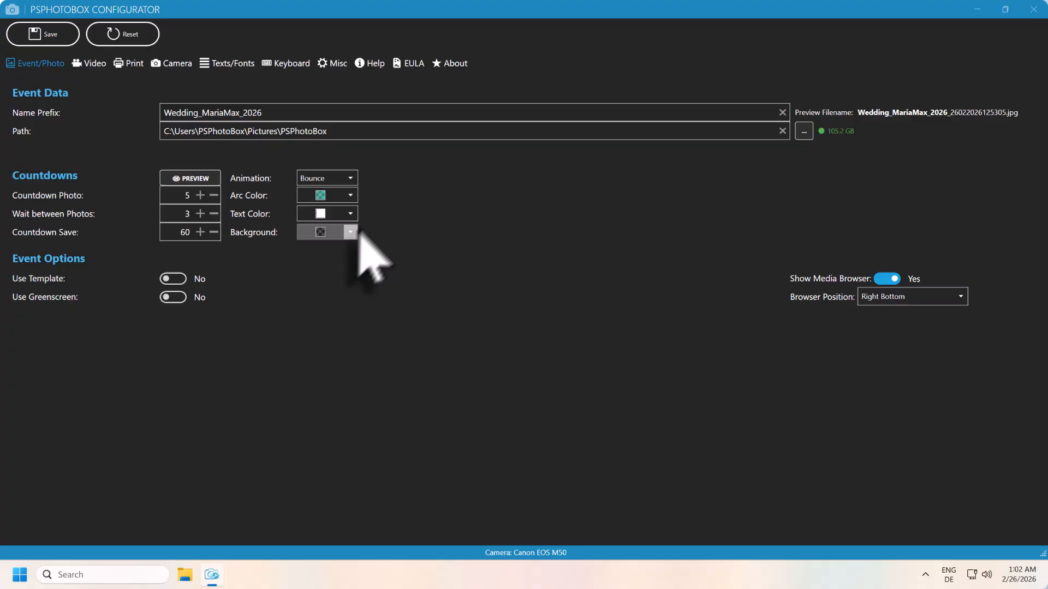
{"action": "left_click", "coordinate": [210, 179]}
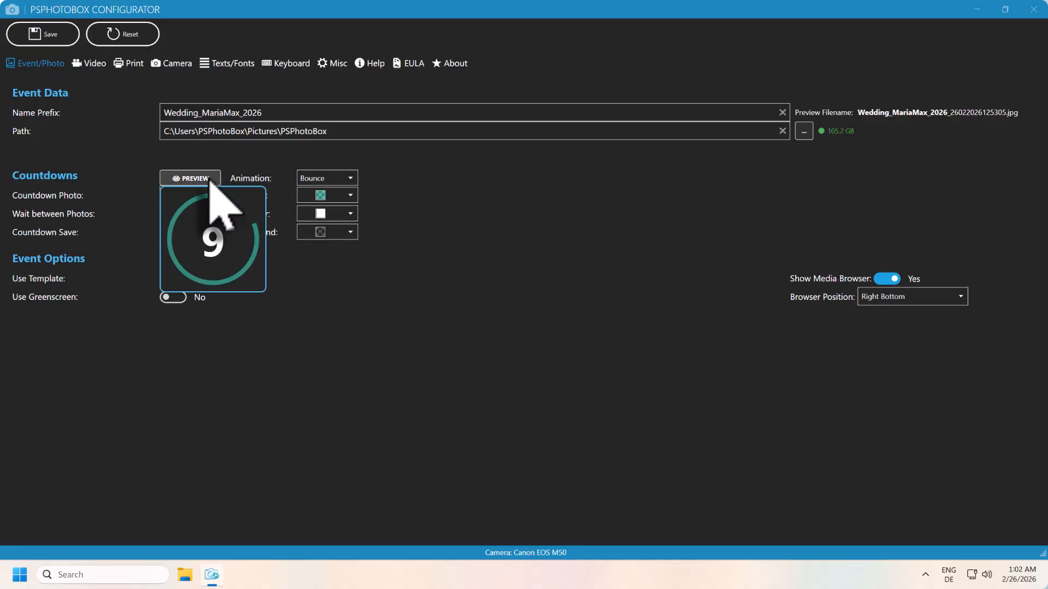
{"action": "left_click", "coordinate": [243, 155]}
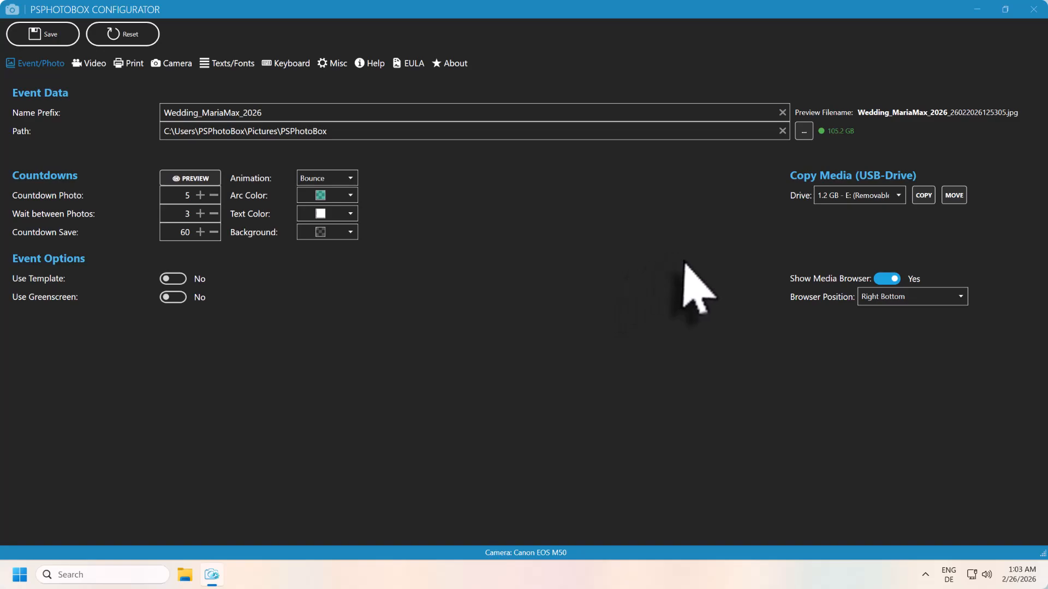
Check the USB drive choices for copying media and enable the use of a template for the event
{"action": "left_click", "coordinate": [898, 198]}
{"action": "left_click", "coordinate": [894, 214]}
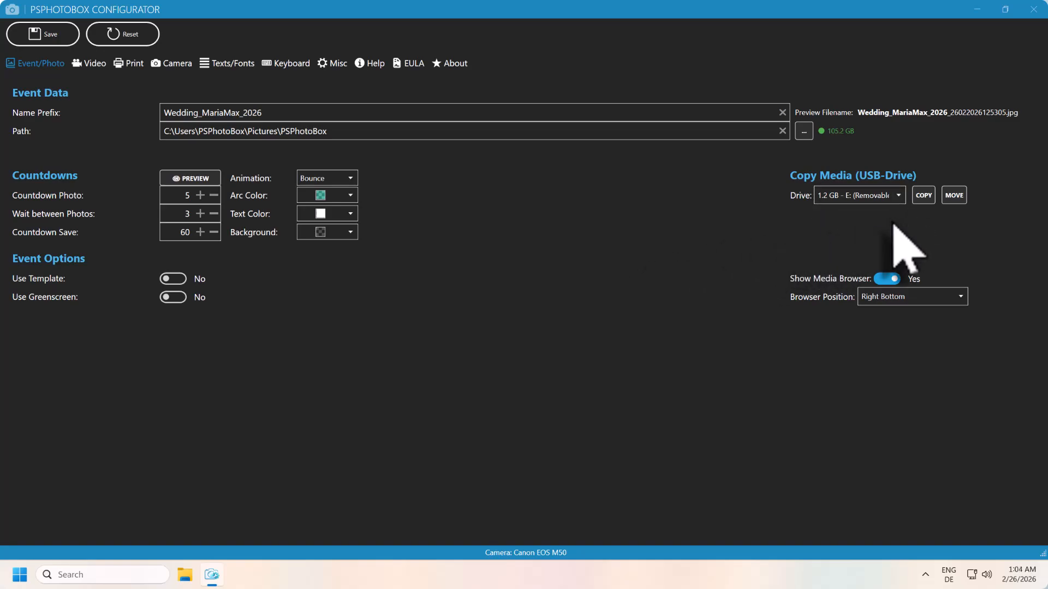
{"action": "left_click", "coordinate": [180, 281]}
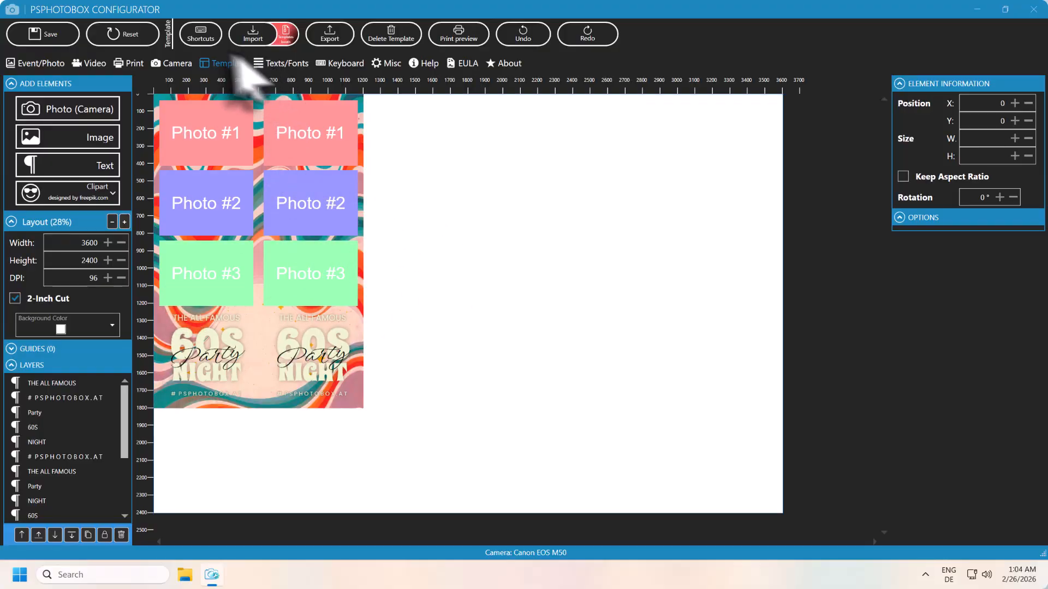
{"action": "left_click", "coordinate": [44, 62]}
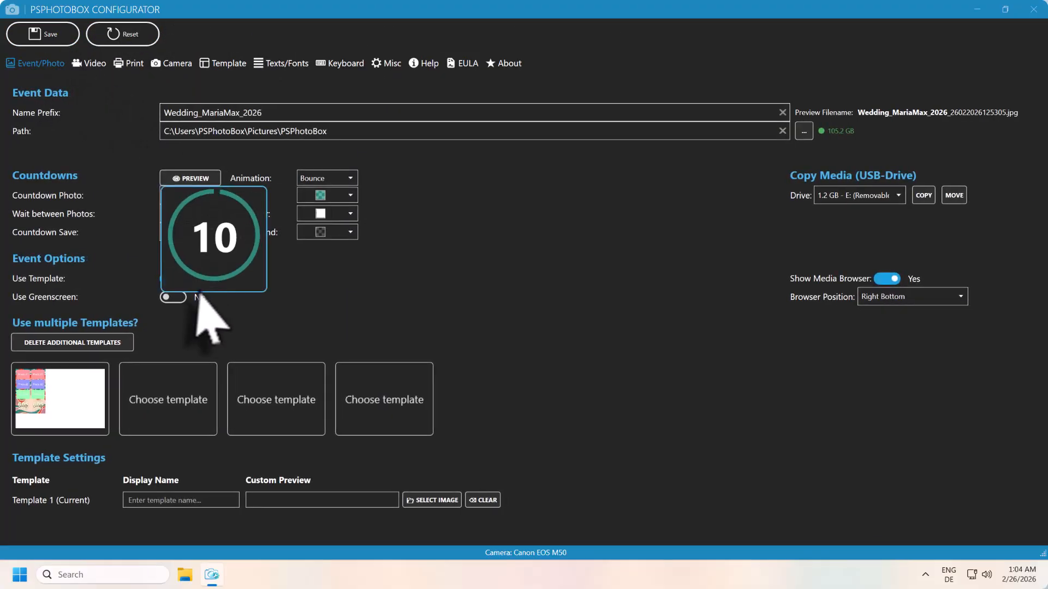
Review the position options for the media browser and enable the use of a greenscreen for the event
{"action": "left_click", "coordinate": [887, 278]}
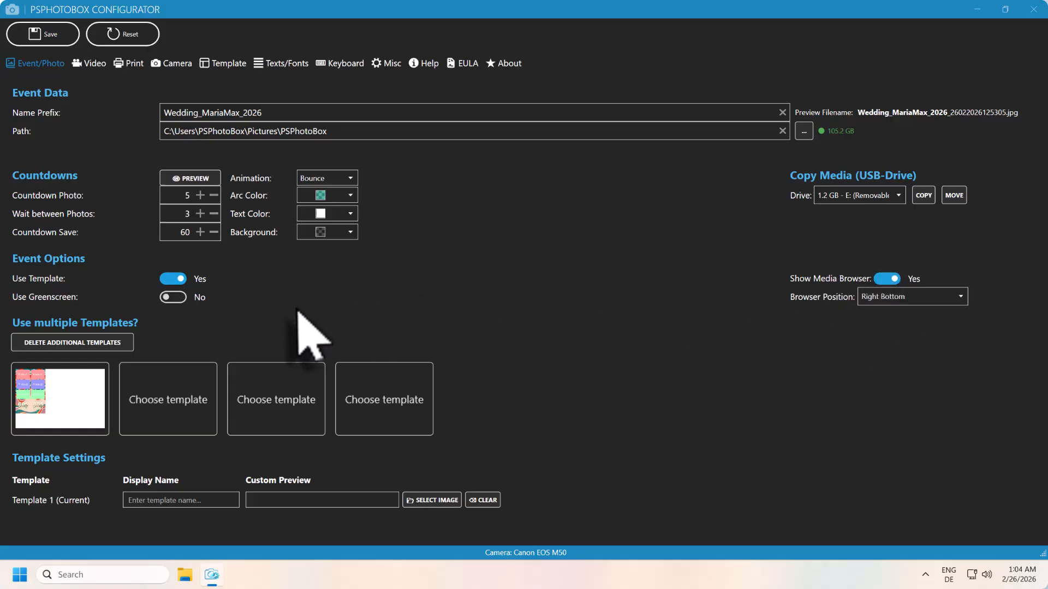
{"action": "left_click", "coordinate": [909, 297]}
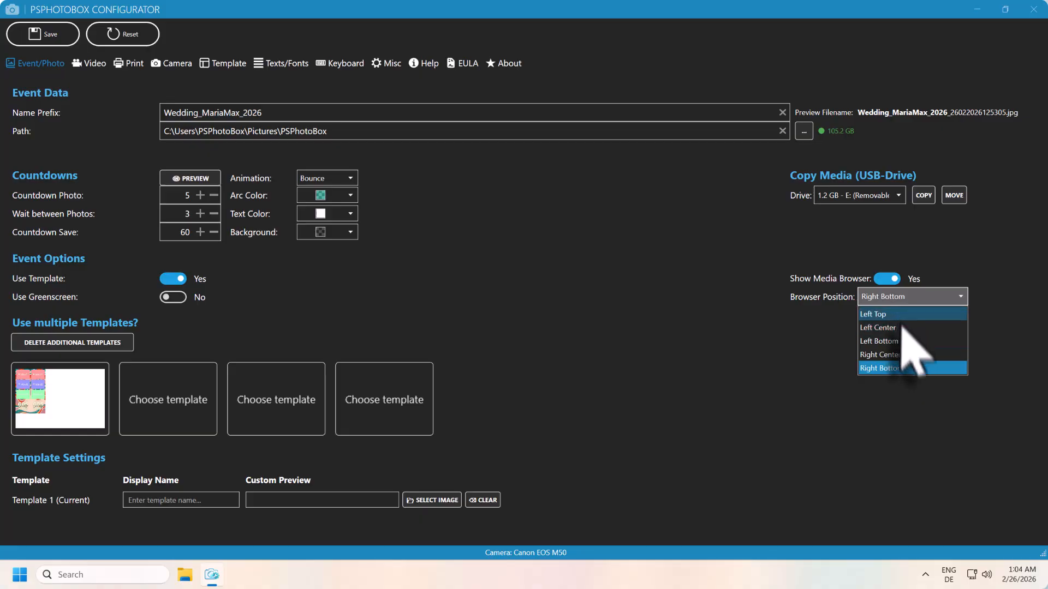
{"action": "left_click", "coordinate": [679, 341]}
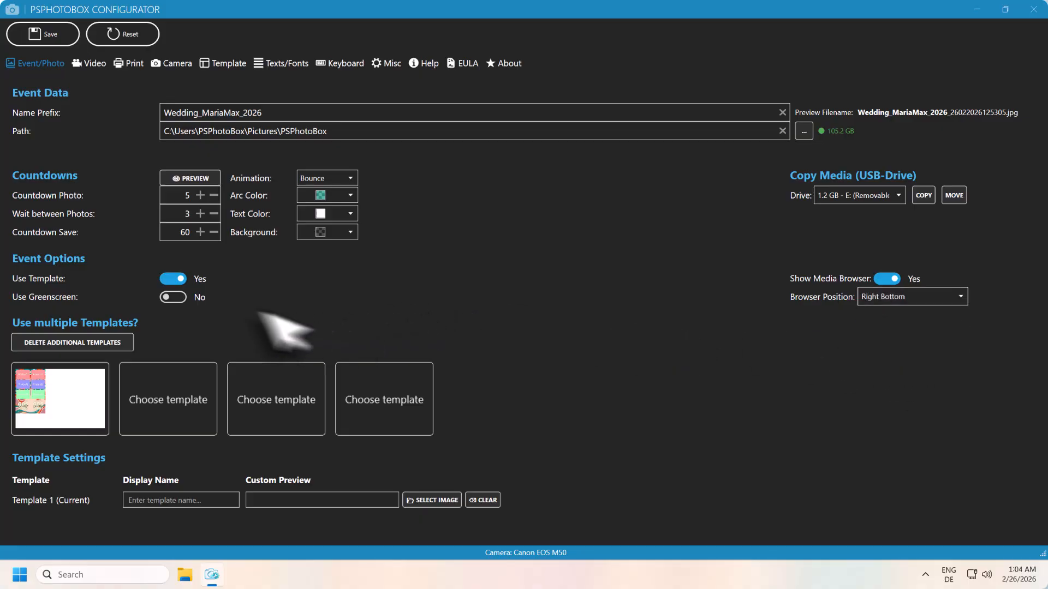
{"action": "left_click", "coordinate": [175, 299]}
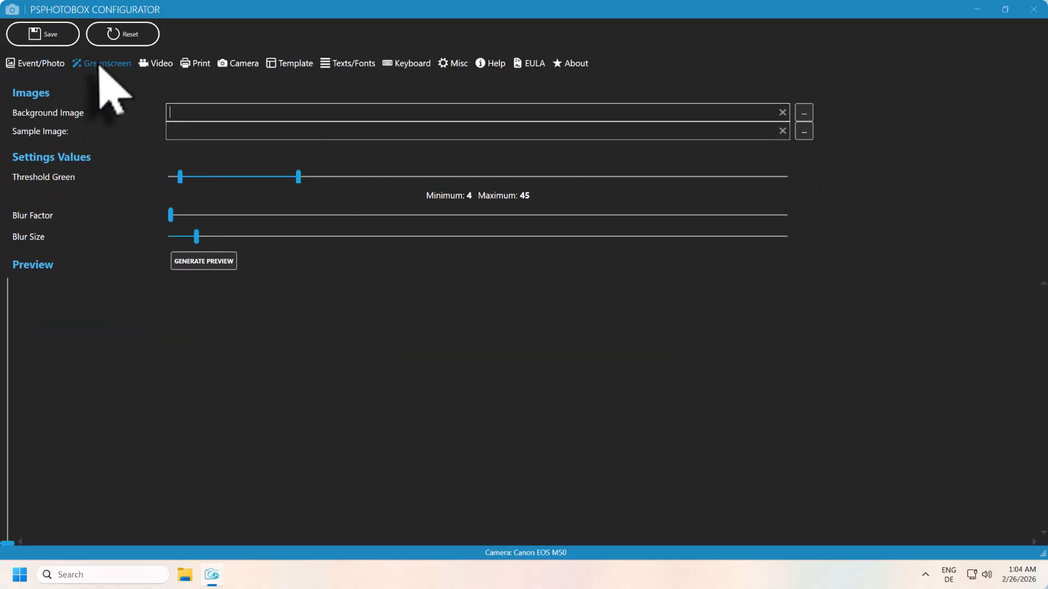
{"action": "left_click", "coordinate": [43, 66]}
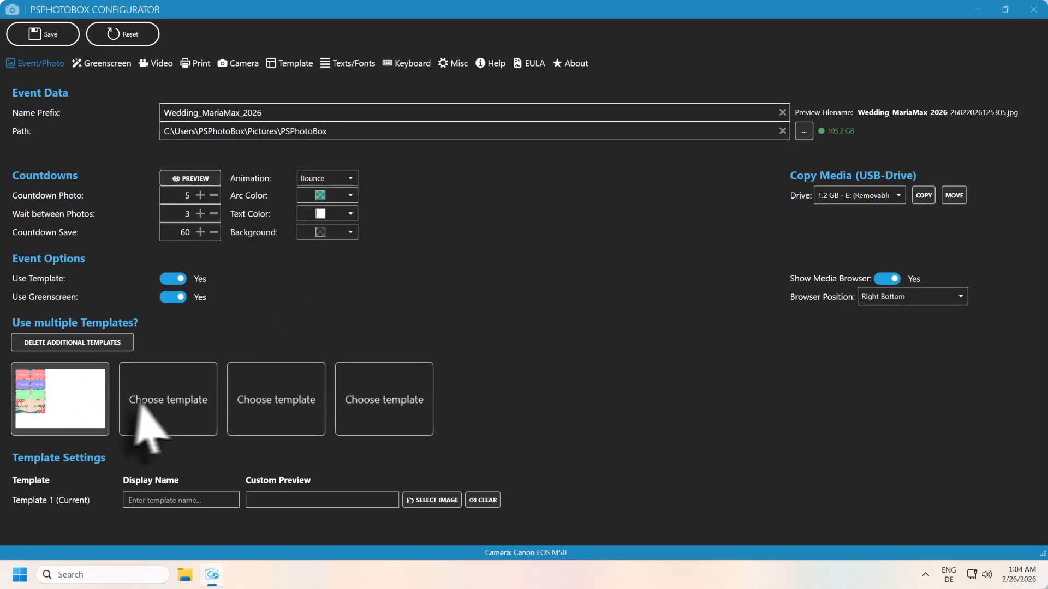
Assign 80snight_4x6_landscape as the second template and hochzeitbw_x4 as the third
{"action": "left_click", "coordinate": [154, 401]}
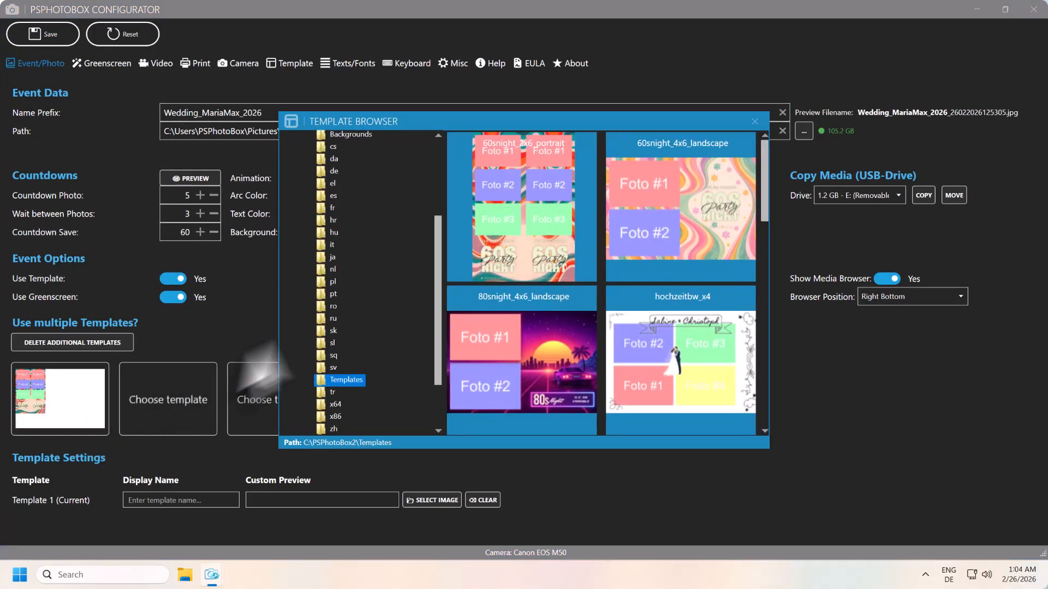
{"action": "left_click", "coordinate": [540, 333]}
{"action": "left_click", "coordinate": [287, 398]}
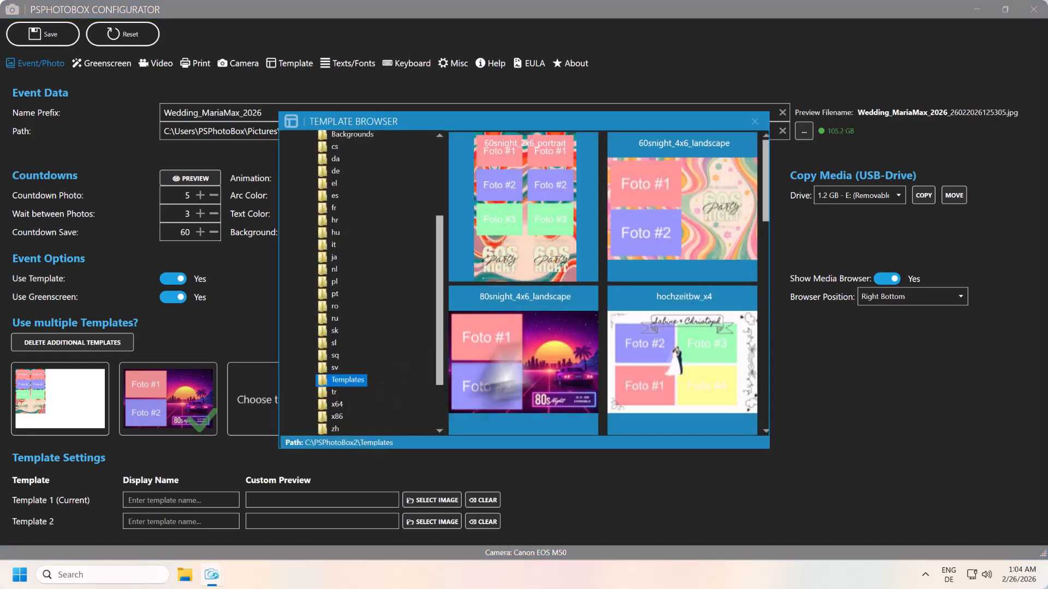
{"action": "left_click", "coordinate": [689, 364]}
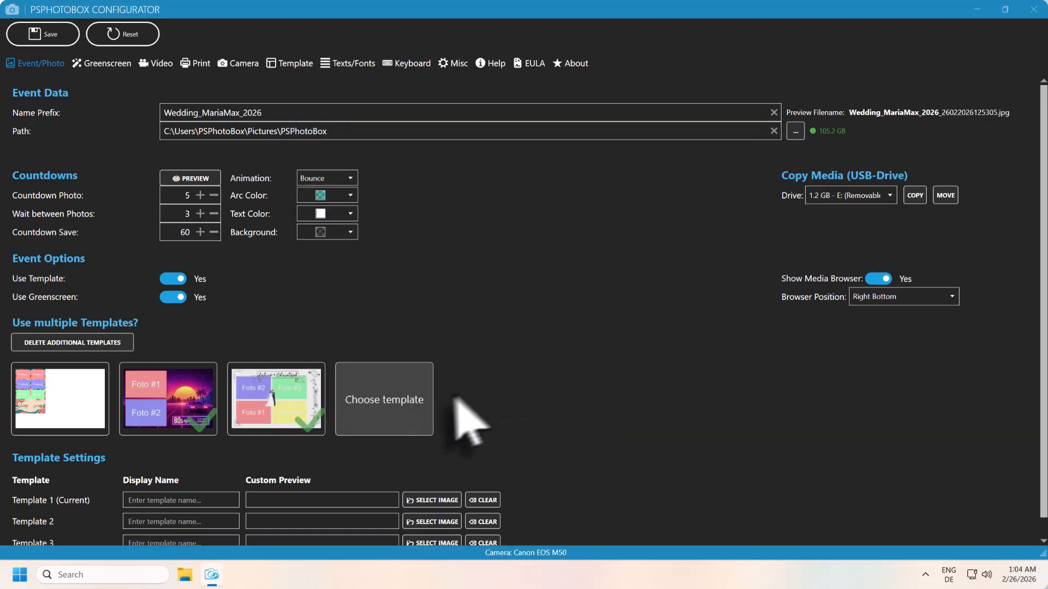
Name the three templates test1, test2 and test3, and check the custom preview image selection for the first template
{"action": "scroll", "coordinate": [481, 406], "scroll_direction": "down", "scroll_amount": 1}
{"action": "left_click", "coordinate": [196, 480]}
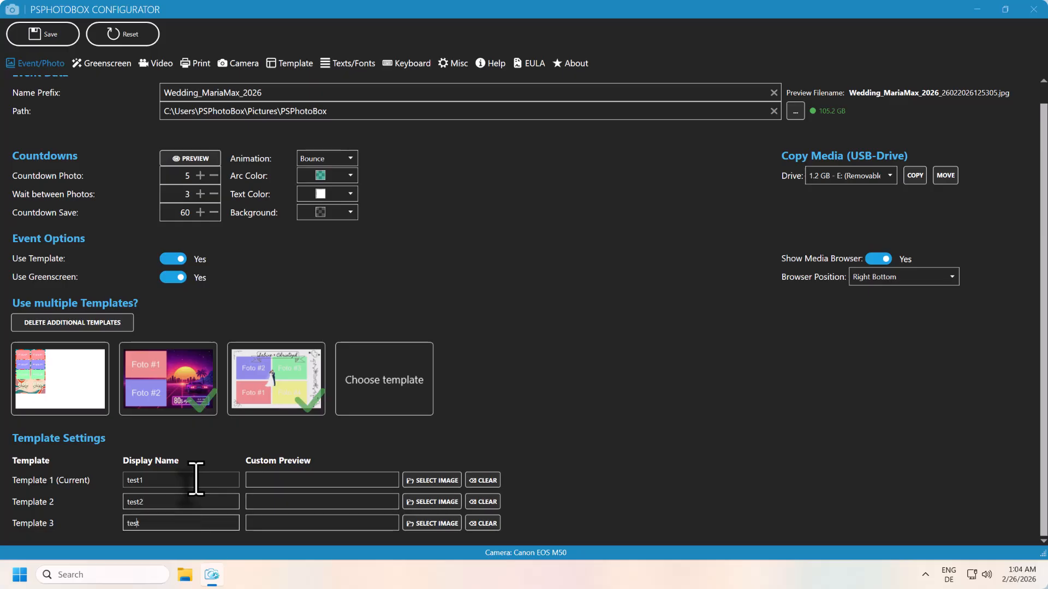
{"action": "left_click", "coordinate": [439, 484]}
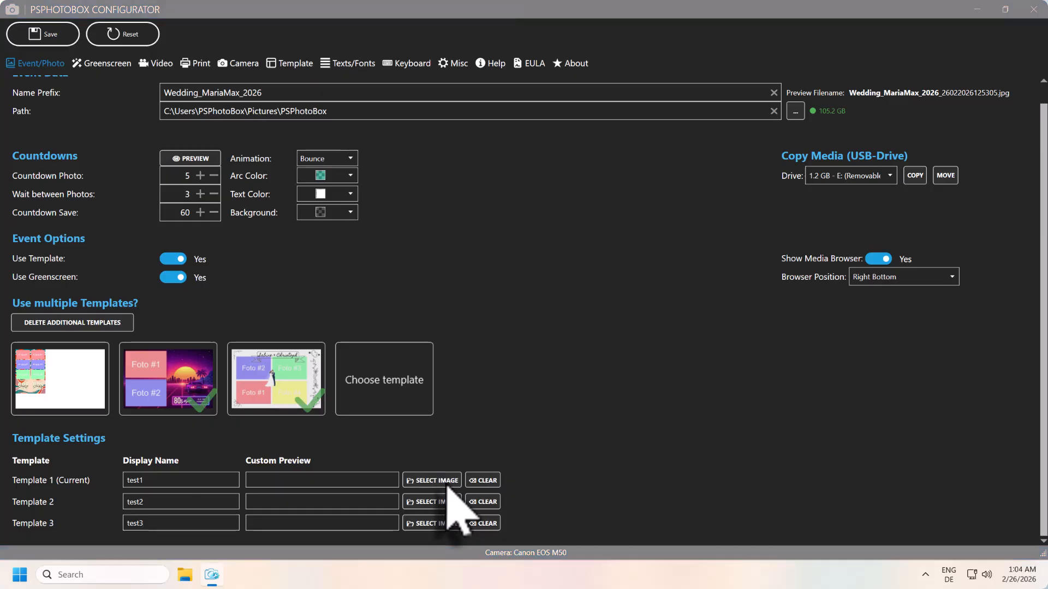
{"action": "left_click", "coordinate": [479, 272]}
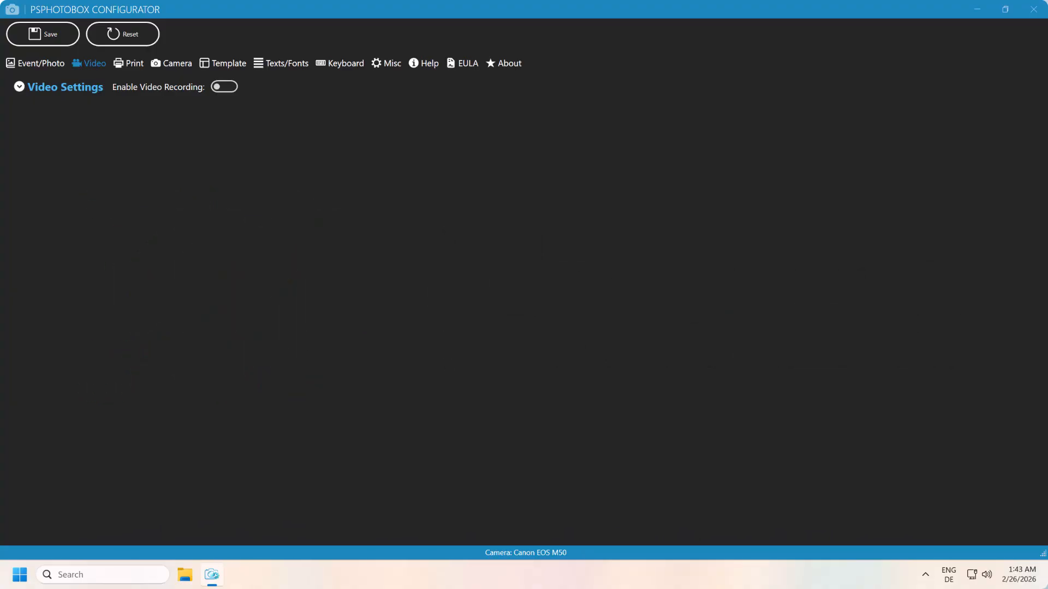
Install FFmpeg via Winget to allow video recording, and restart the PSPhotoBox Configurator
{"action": "left_click", "coordinate": [219, 87]}
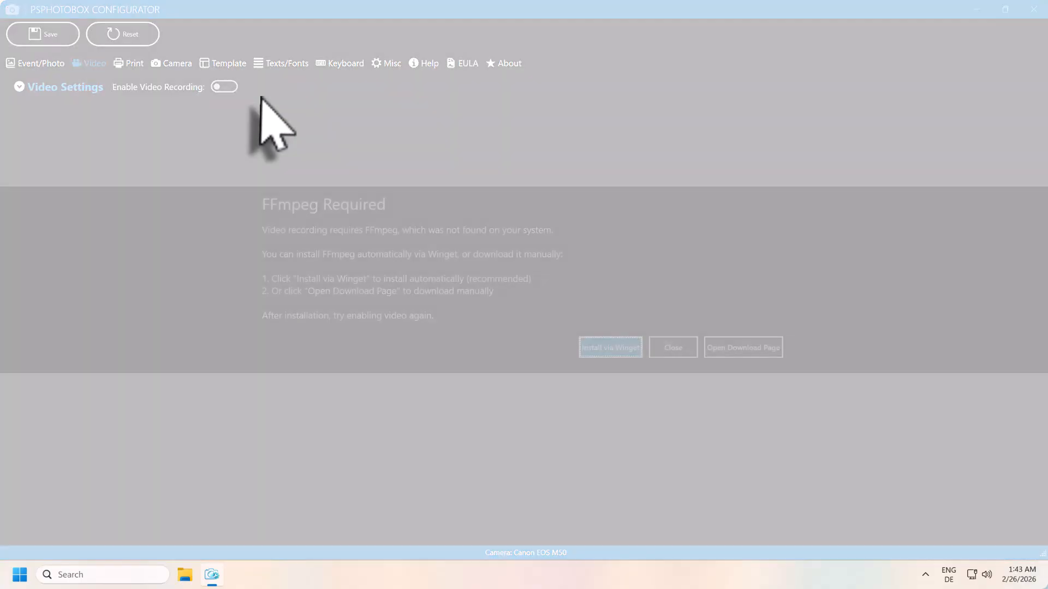
{"action": "left_click", "coordinate": [625, 349]}
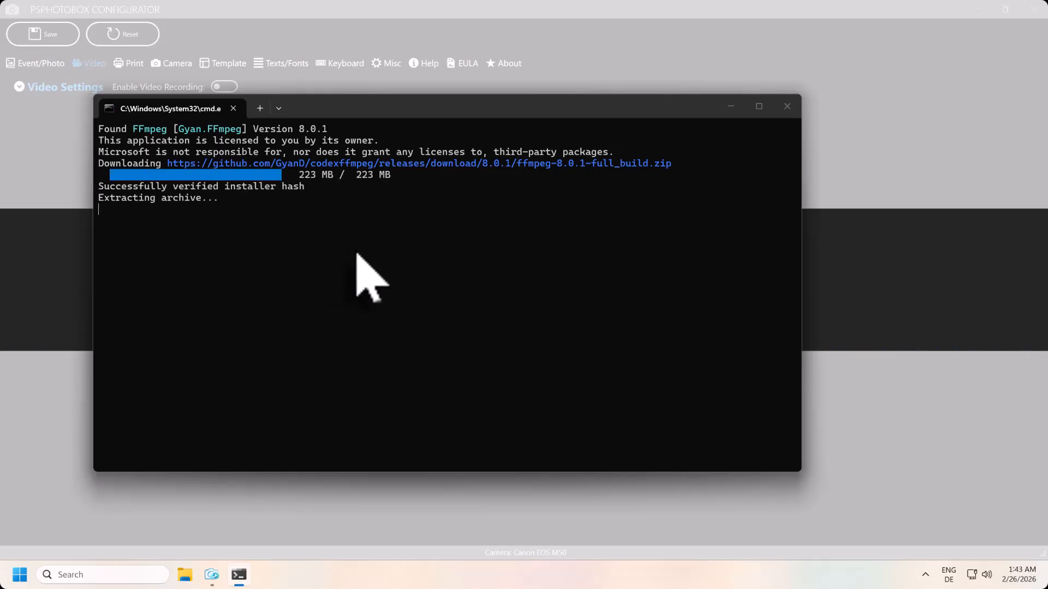
{"action": "key", "text": "Return"}
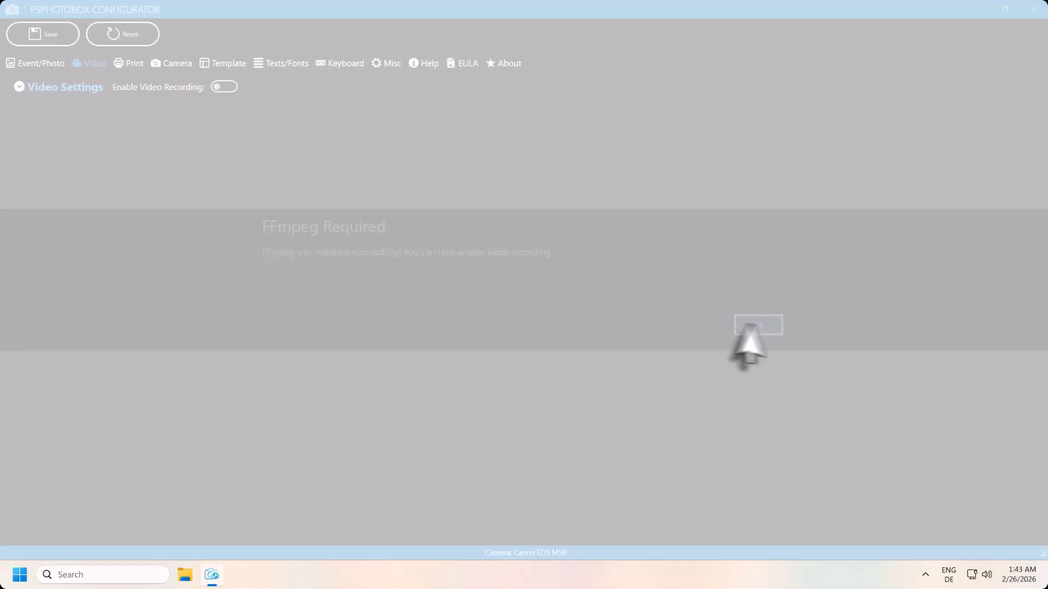
{"action": "left_click", "coordinate": [692, 330]}
{"action": "double_click", "coordinate": [40, 129]}
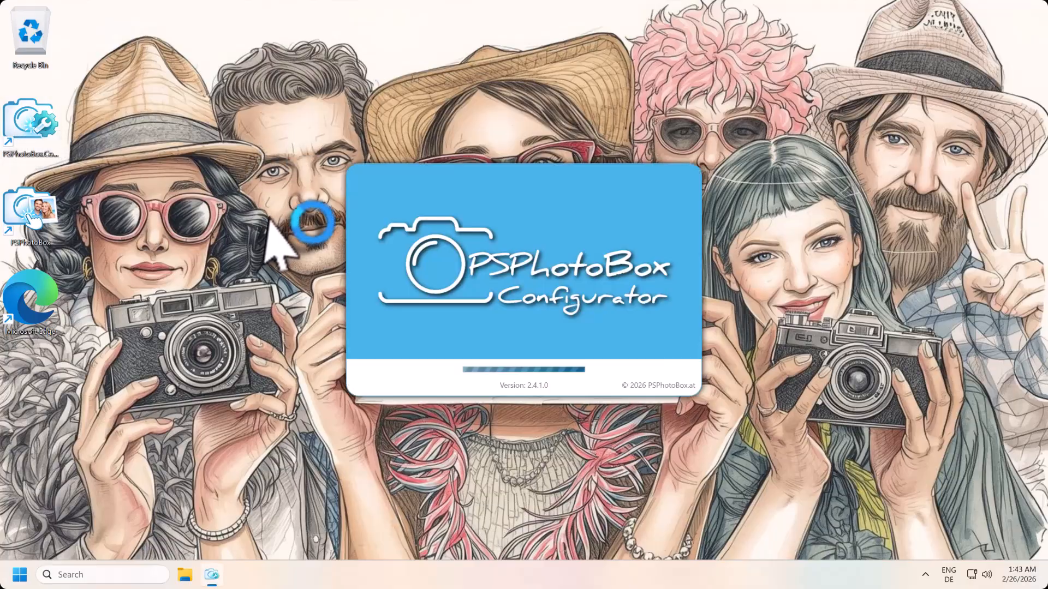
Enable video recording with all four aspect ratios: 4:3, 16:9, 1:1 and 9:16
{"action": "left_click", "coordinate": [97, 65]}
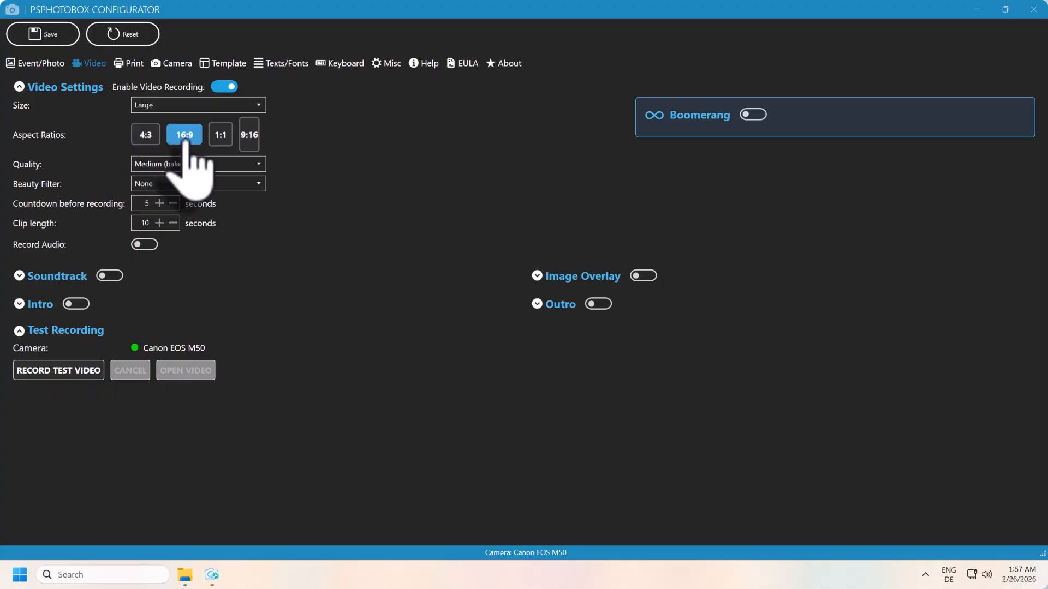
{"action": "left_click", "coordinate": [146, 138]}
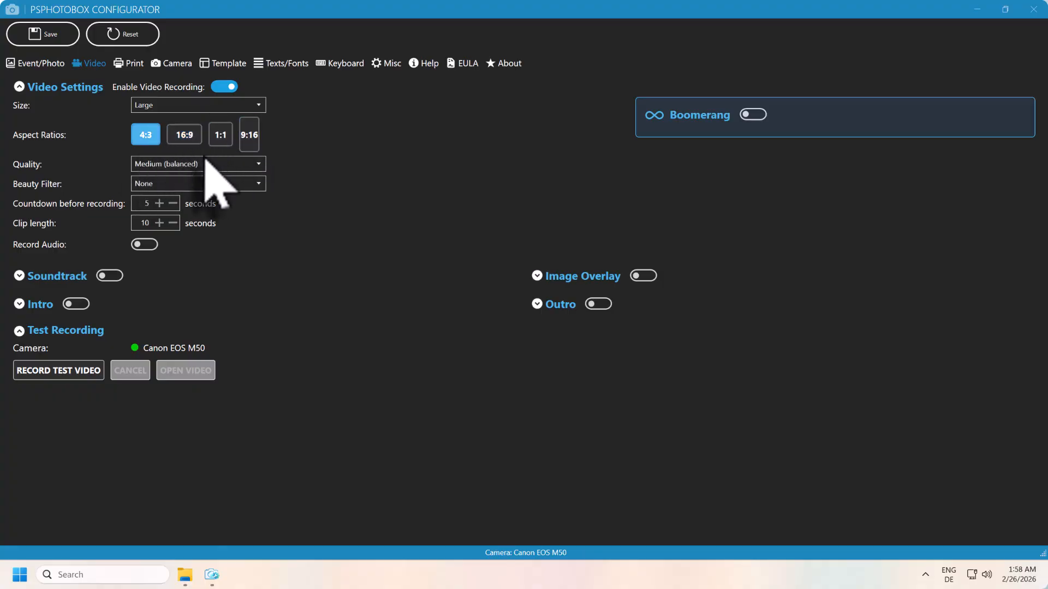
{"action": "left_click", "coordinate": [220, 142]}
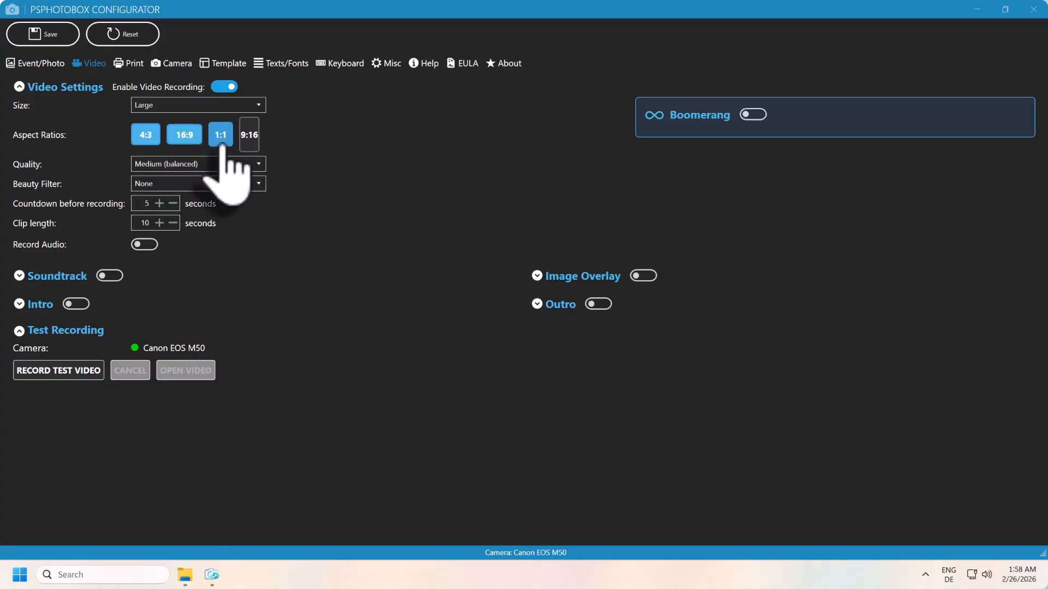
{"action": "left_click", "coordinate": [252, 146]}
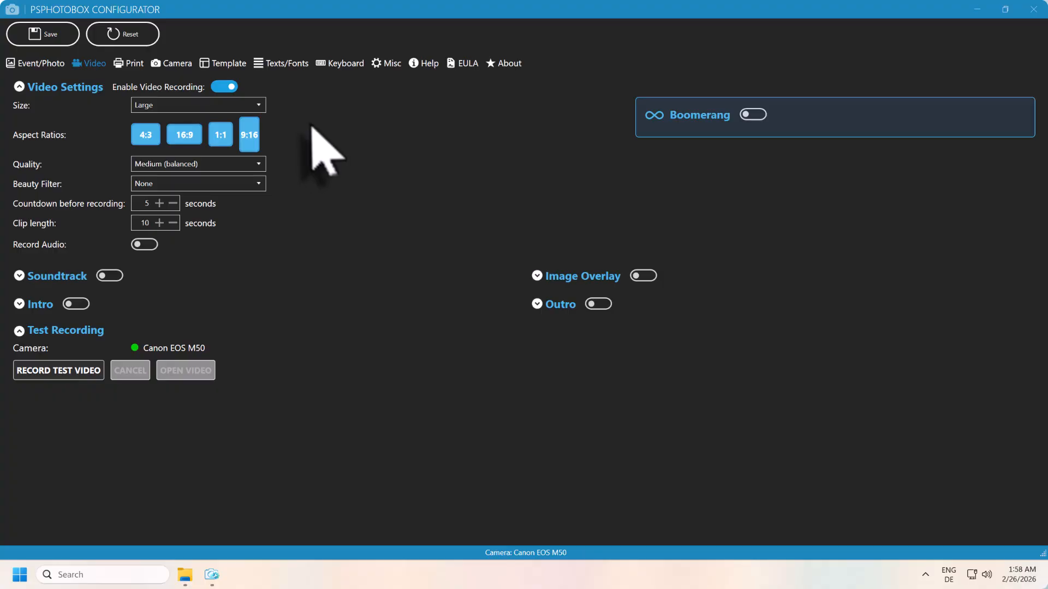
Review the choices for video size, quality, beauty filter and clip length
{"action": "left_click", "coordinate": [258, 105]}
{"action": "left_click", "coordinate": [259, 106]}
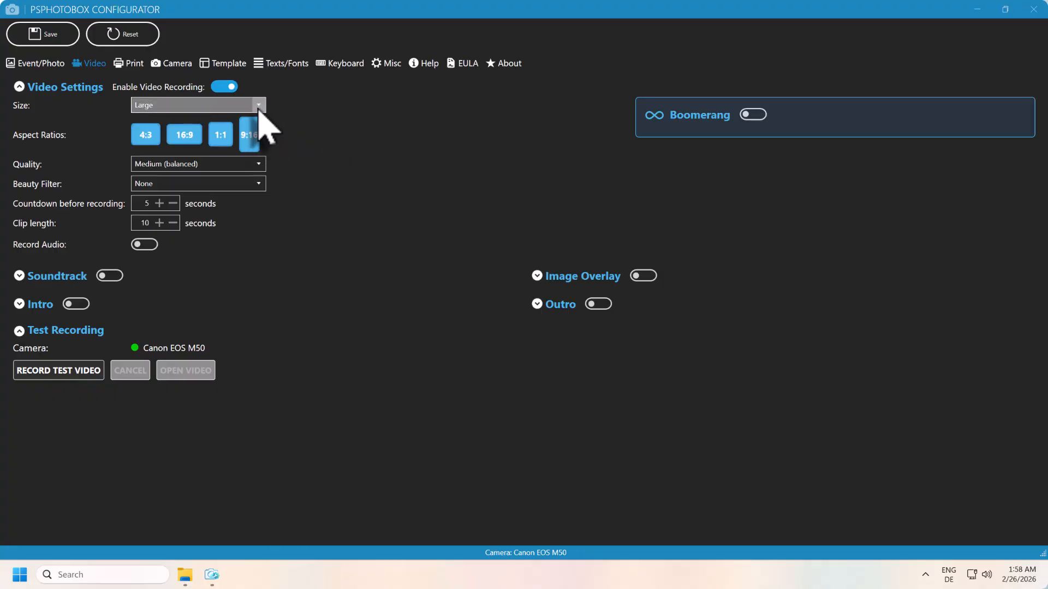
{"action": "left_click", "coordinate": [258, 165]}
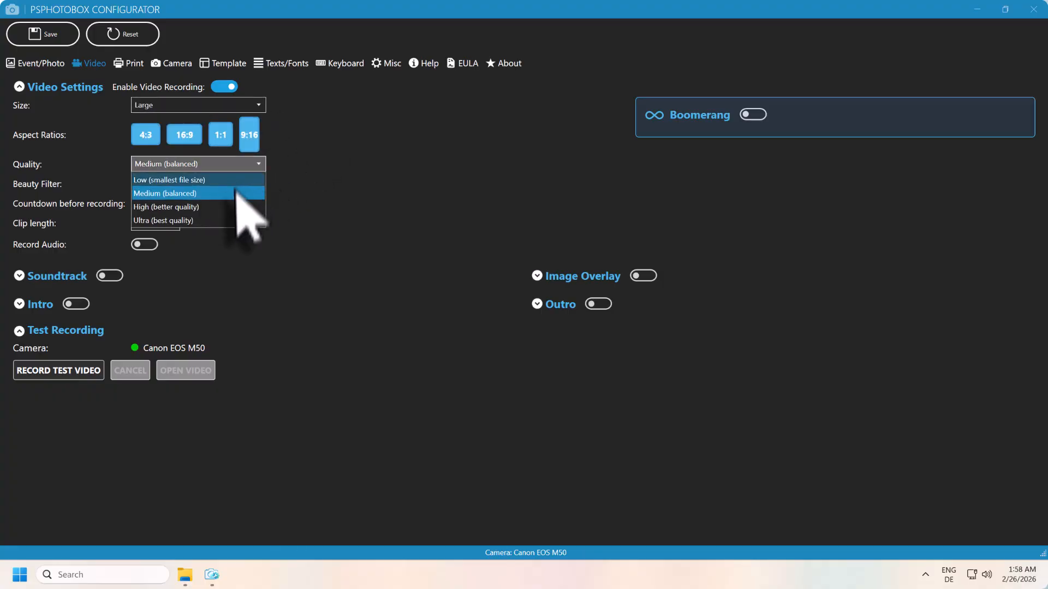
{"action": "left_click", "coordinate": [273, 189]}
{"action": "left_click", "coordinate": [258, 185]}
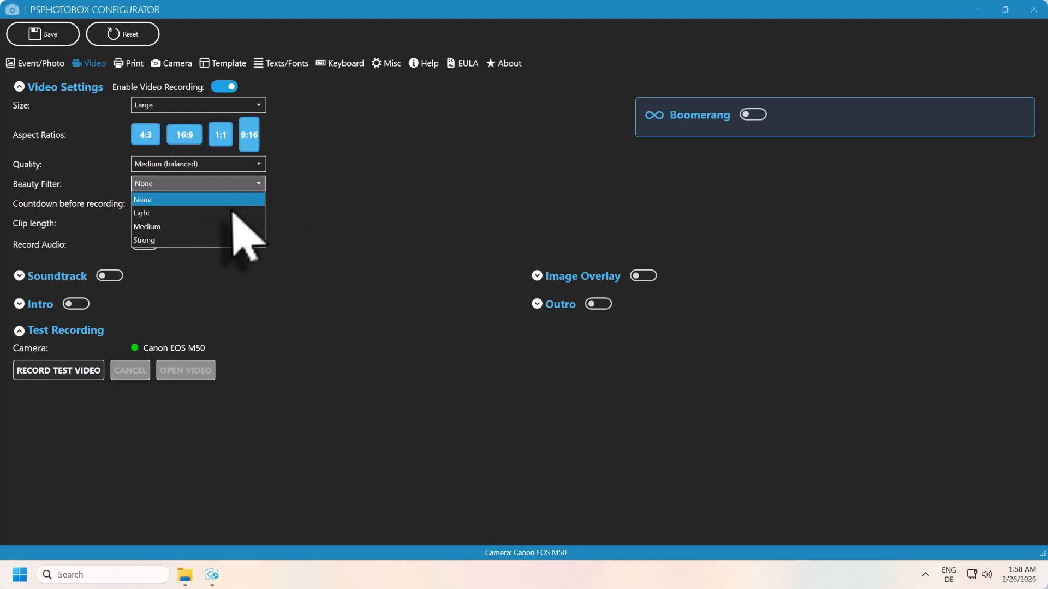
{"action": "left_click", "coordinate": [311, 199]}
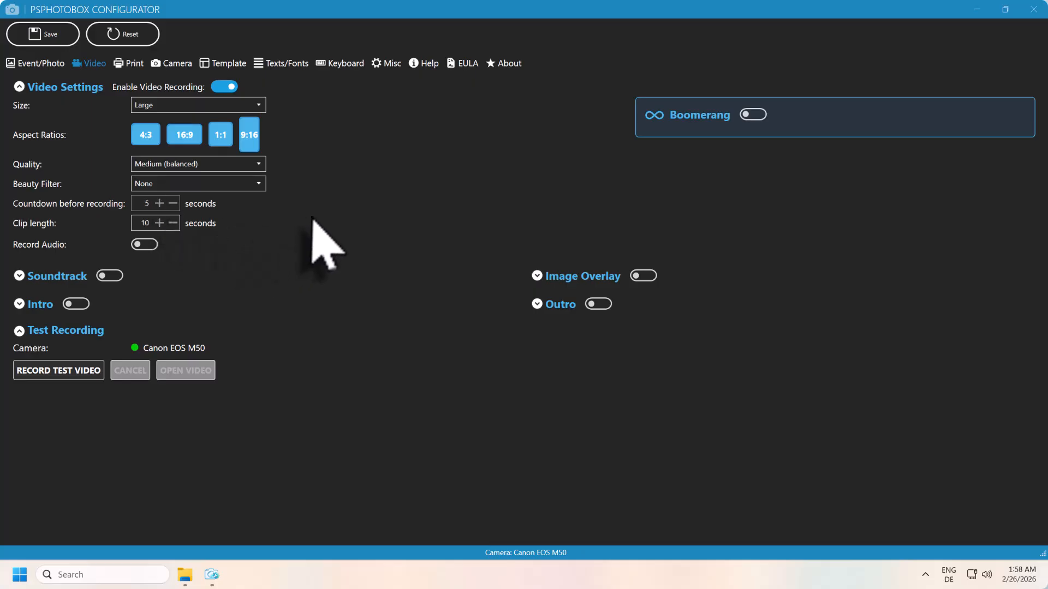
{"action": "left_click", "coordinate": [158, 223]}
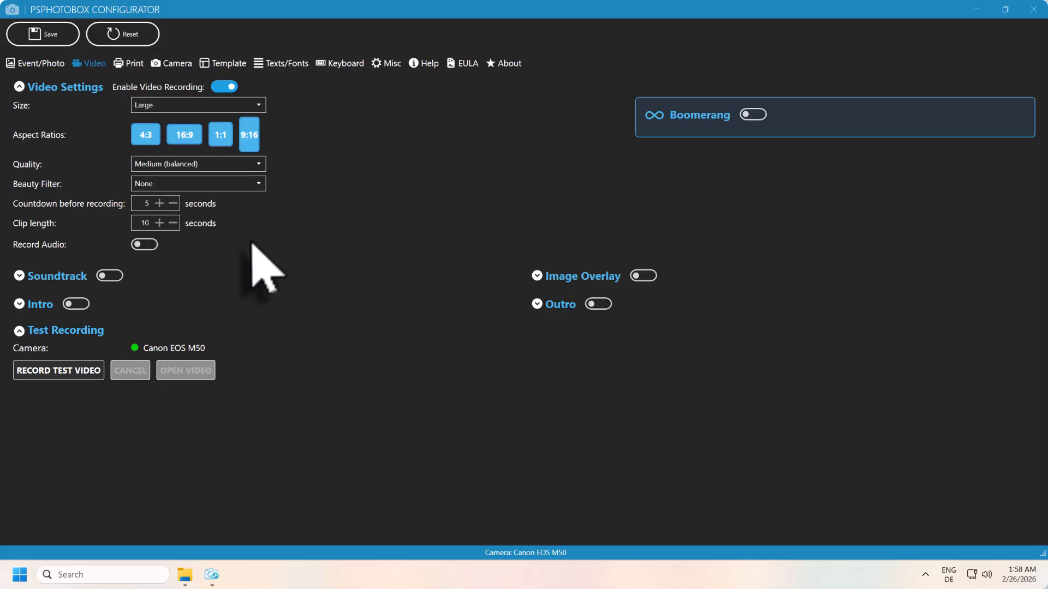
Enable audio recording with the High Definition Audio microphone and set the audio sync offset to 350 ms
{"action": "left_click", "coordinate": [151, 247]}
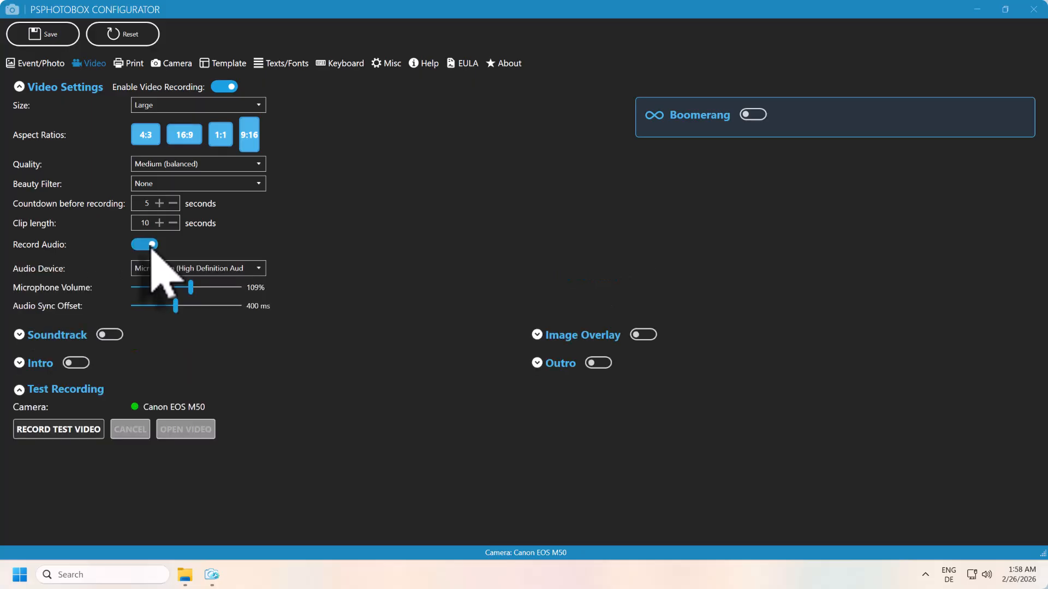
{"action": "left_click", "coordinate": [261, 272]}
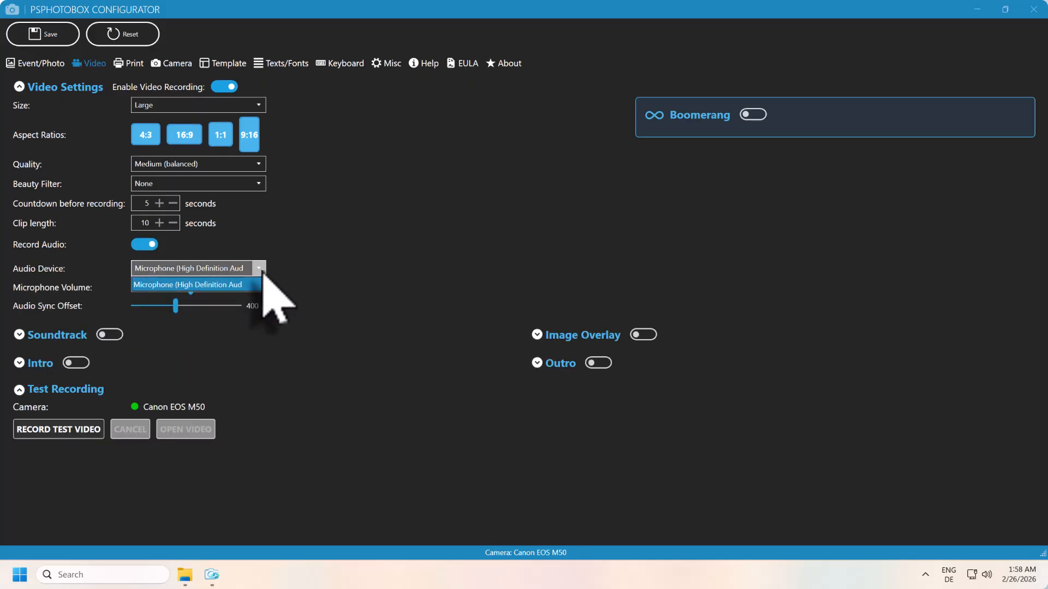
{"action": "left_click", "coordinate": [261, 283]}
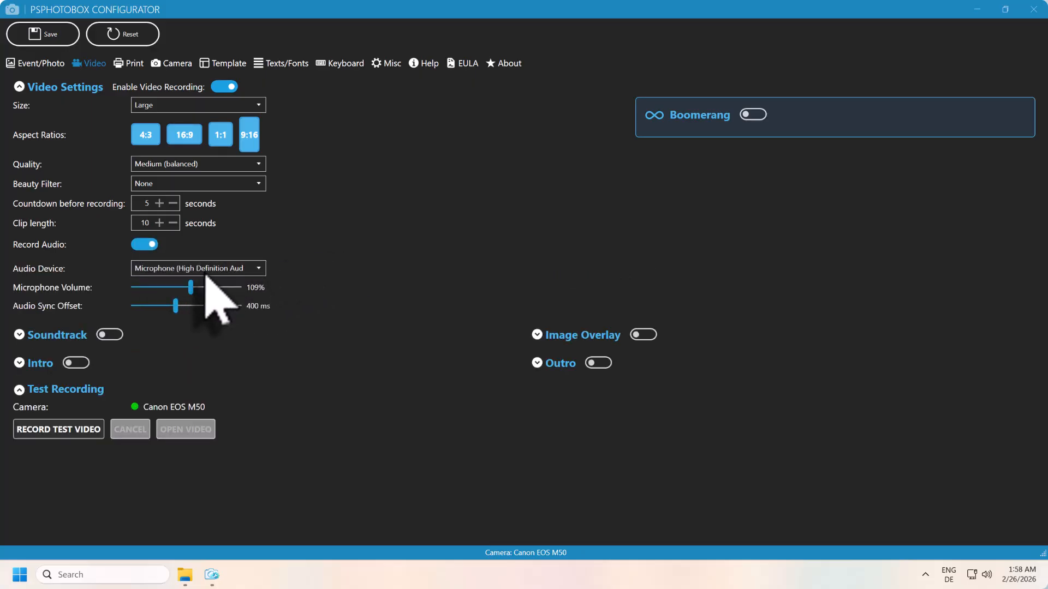
{"action": "left_click_drag", "start_coordinate": [196, 290], "coordinate": [209, 294]}
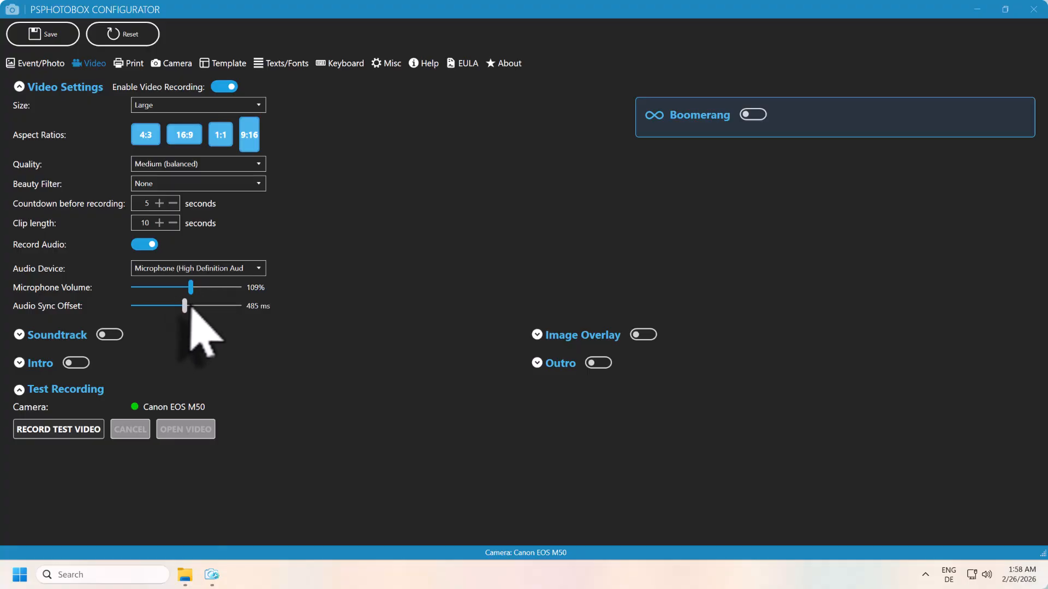
{"action": "left_click_drag", "start_coordinate": [190, 311], "coordinate": [183, 308]}
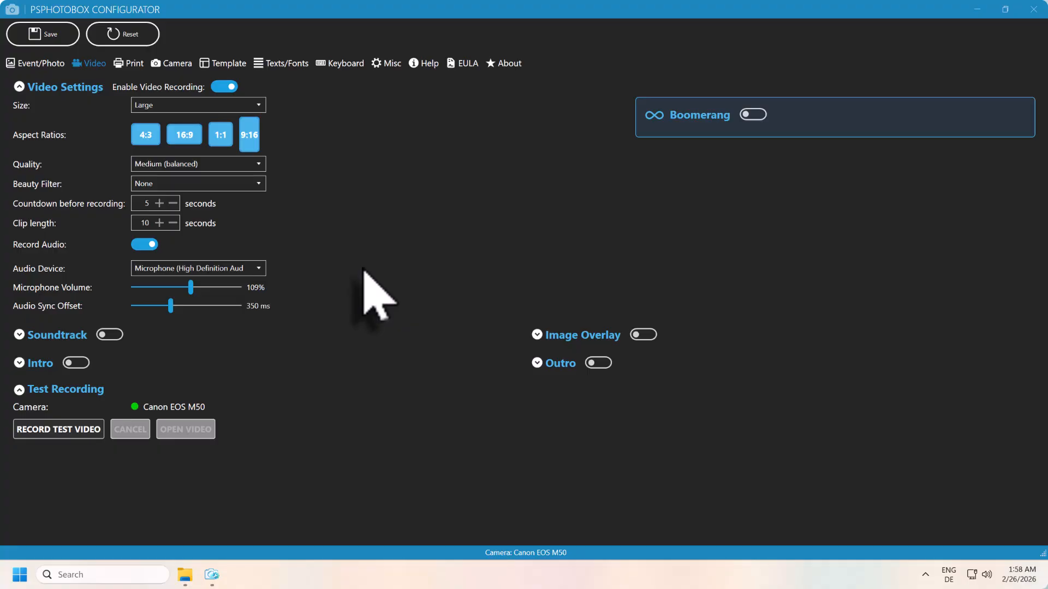
Enable the soundtrack in place of audio recording, and check the selection of a soundtrack file without choosing one
{"action": "left_click", "coordinate": [107, 336]}
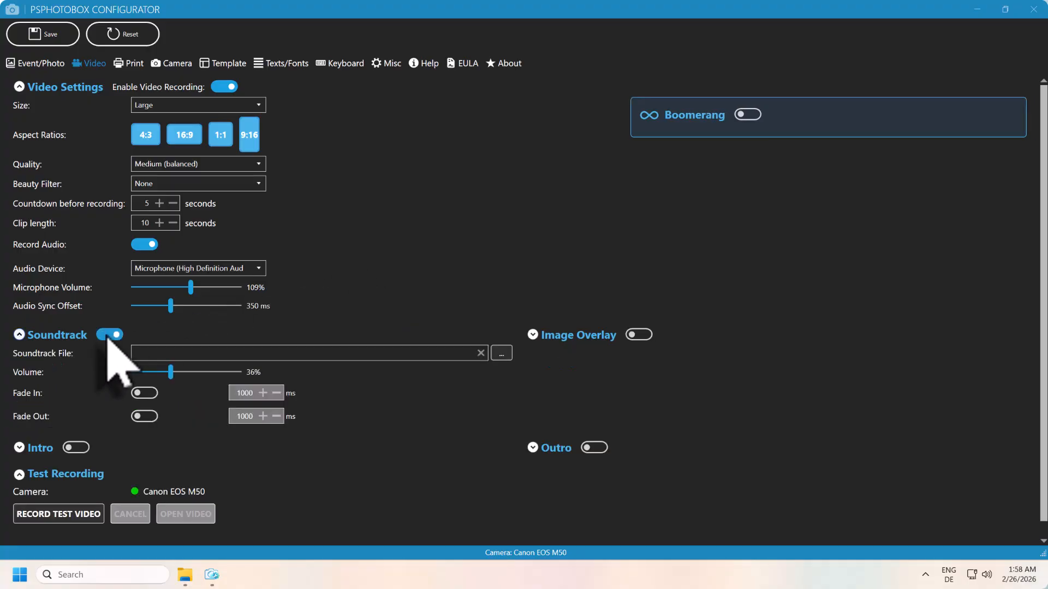
{"action": "left_click", "coordinate": [145, 244]}
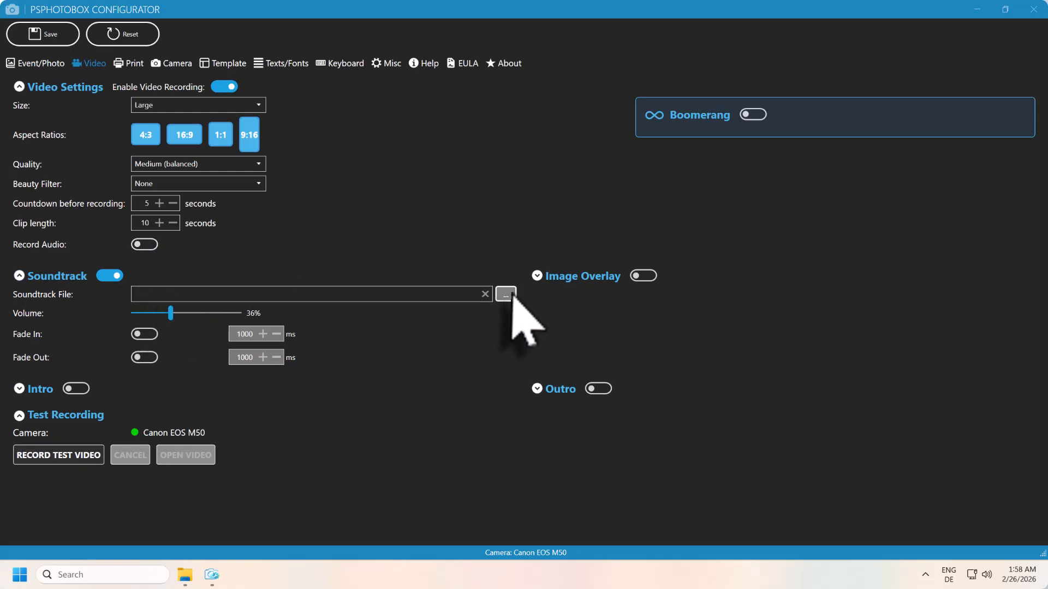
{"action": "left_click", "coordinate": [512, 297]}
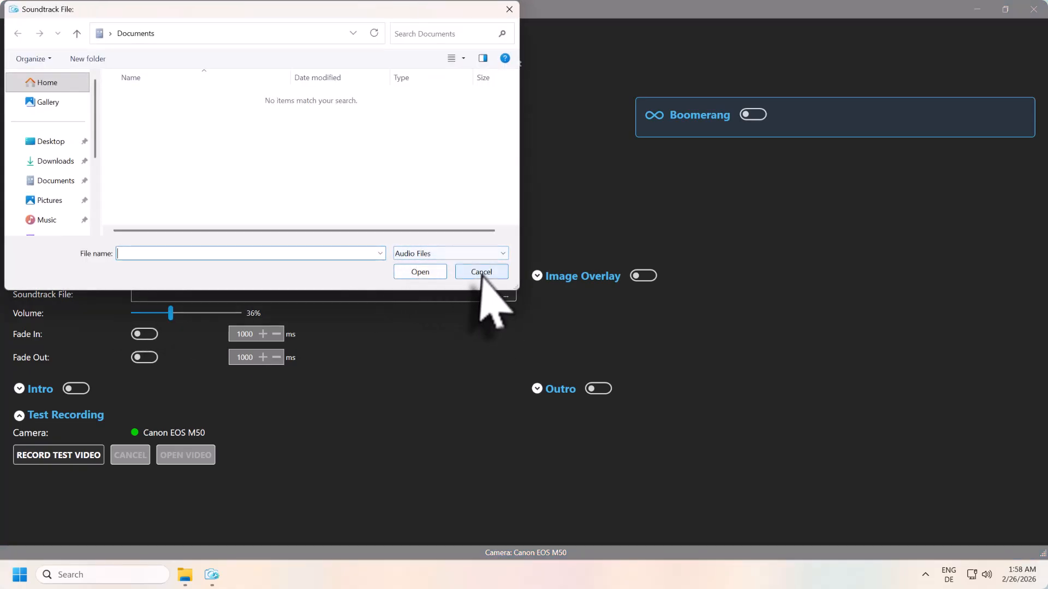
{"action": "left_click", "coordinate": [481, 271]}
Set the soundtrack volume to 60% and switch the soundtrack off
{"action": "left_click", "coordinate": [186, 314]}
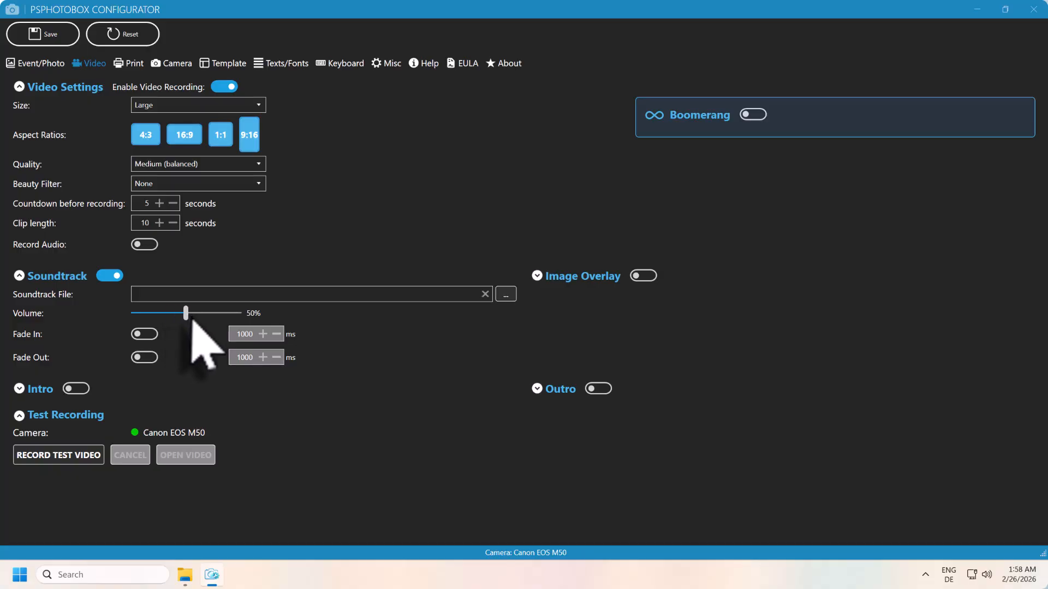
{"action": "left_click", "coordinate": [192, 315]}
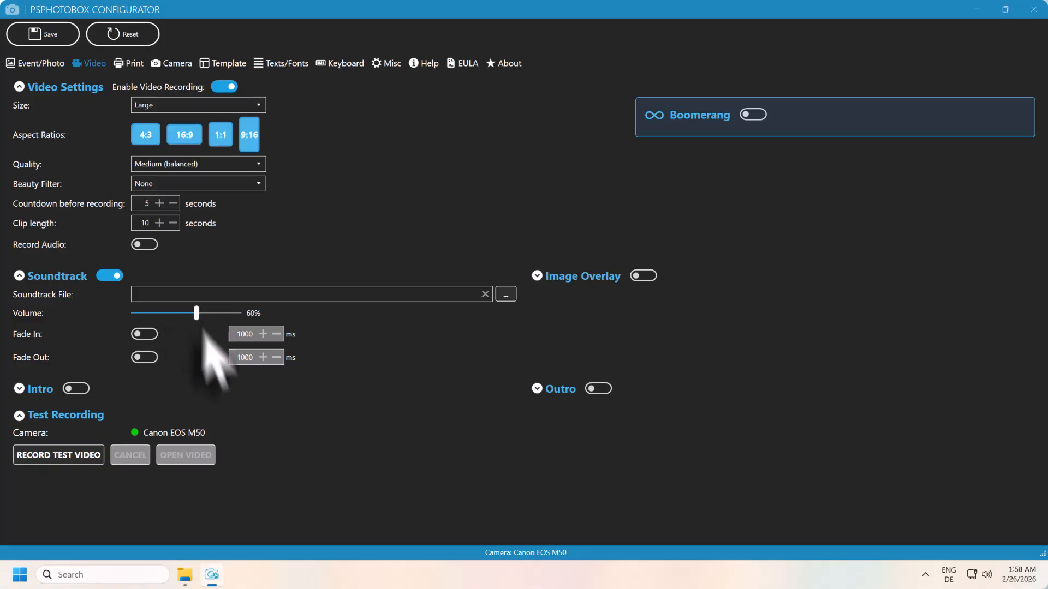
{"action": "left_click", "coordinate": [146, 335]}
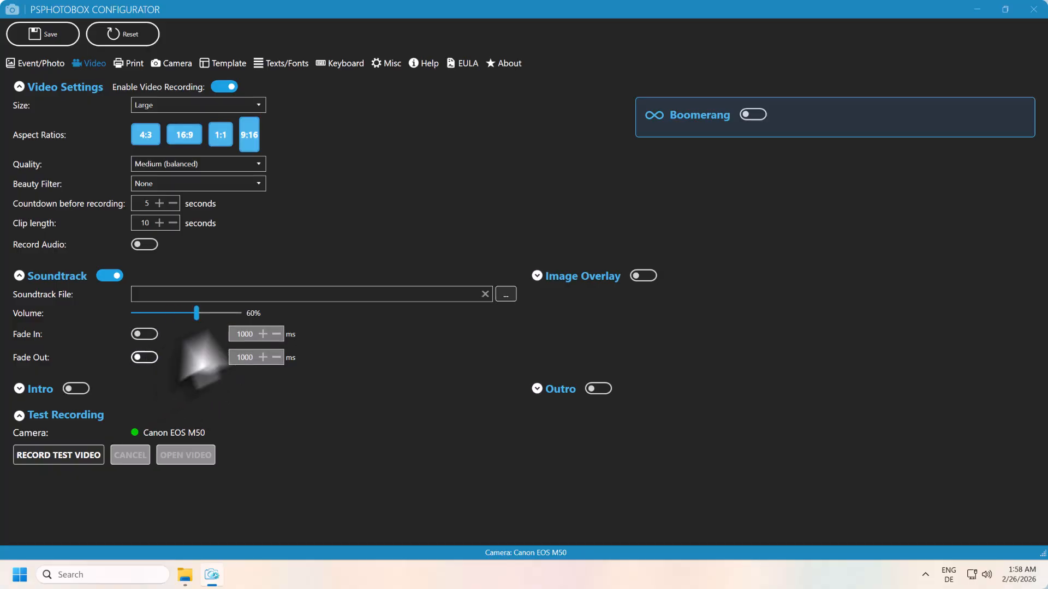
{"action": "left_click", "coordinate": [110, 276]}
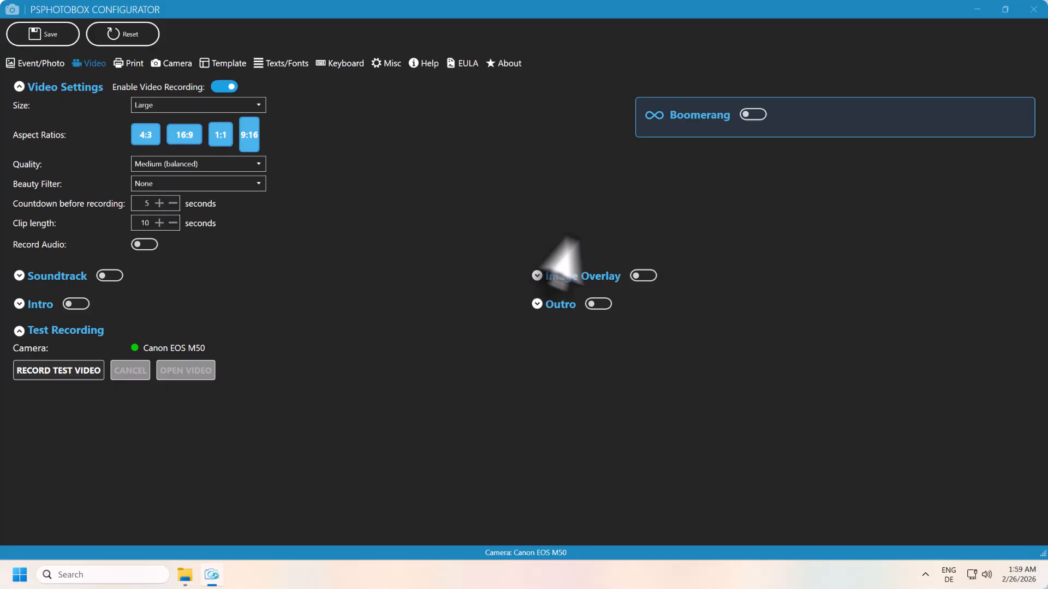
Review the image overlay's file selection and anchor position choices, leaving the overlay switched off
{"action": "left_click", "coordinate": [642, 276]}
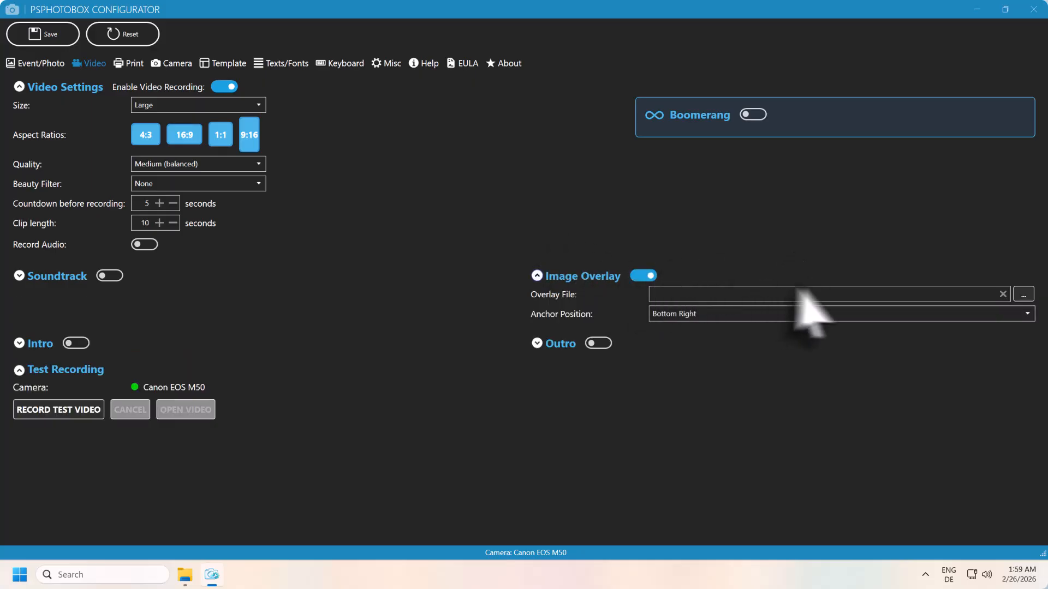
{"action": "left_click", "coordinate": [1023, 294]}
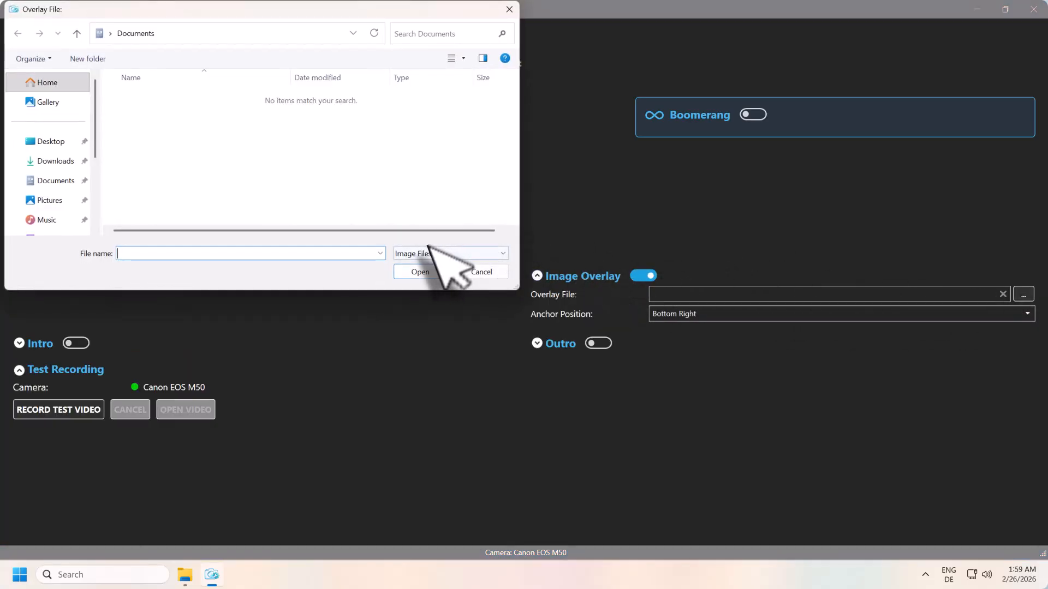
{"action": "left_click", "coordinate": [482, 272]}
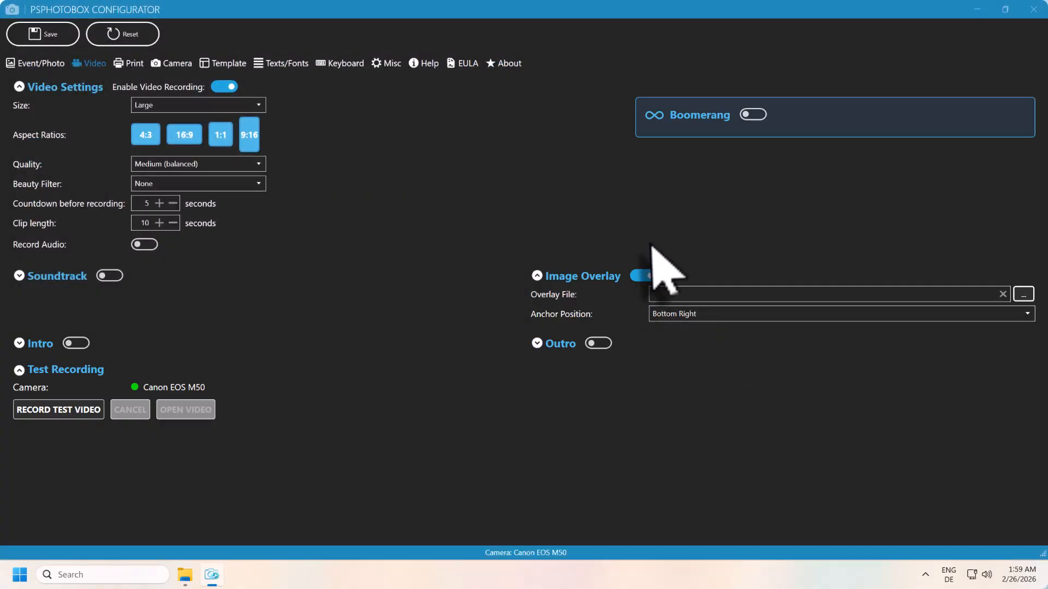
{"action": "left_click", "coordinate": [698, 315]}
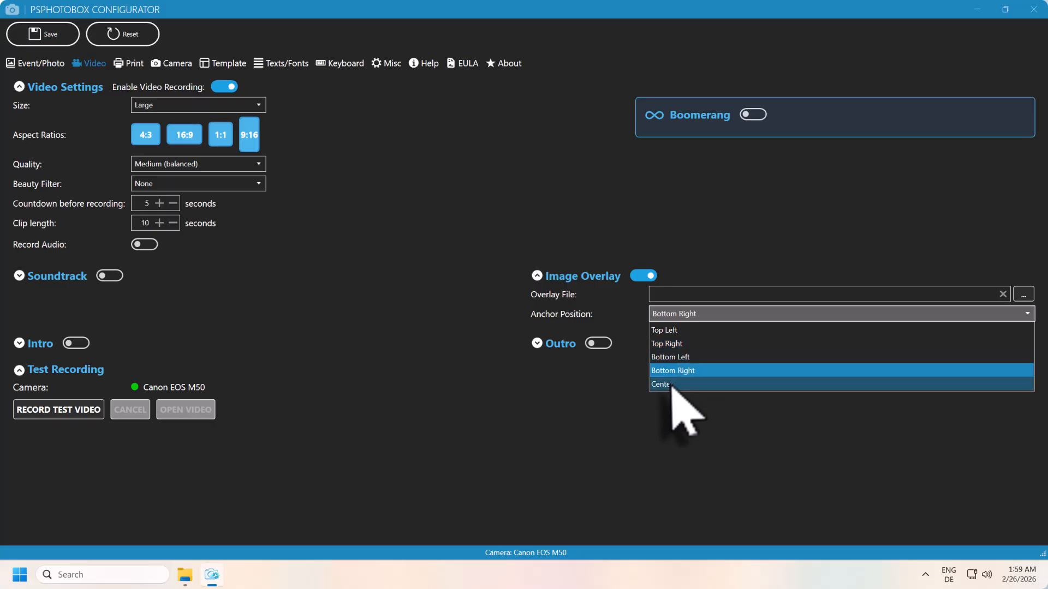
{"action": "left_click", "coordinate": [652, 236]}
{"action": "left_click", "coordinate": [647, 276]}
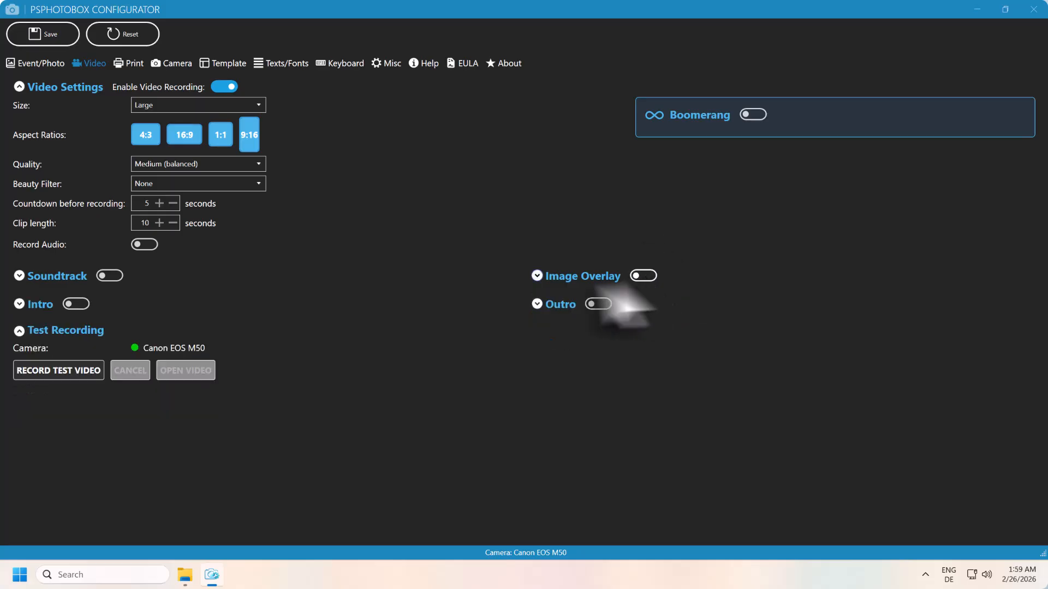
Enable the video intro and outro, and check the file selection for each without choosing a file
{"action": "left_click", "coordinate": [82, 305]}
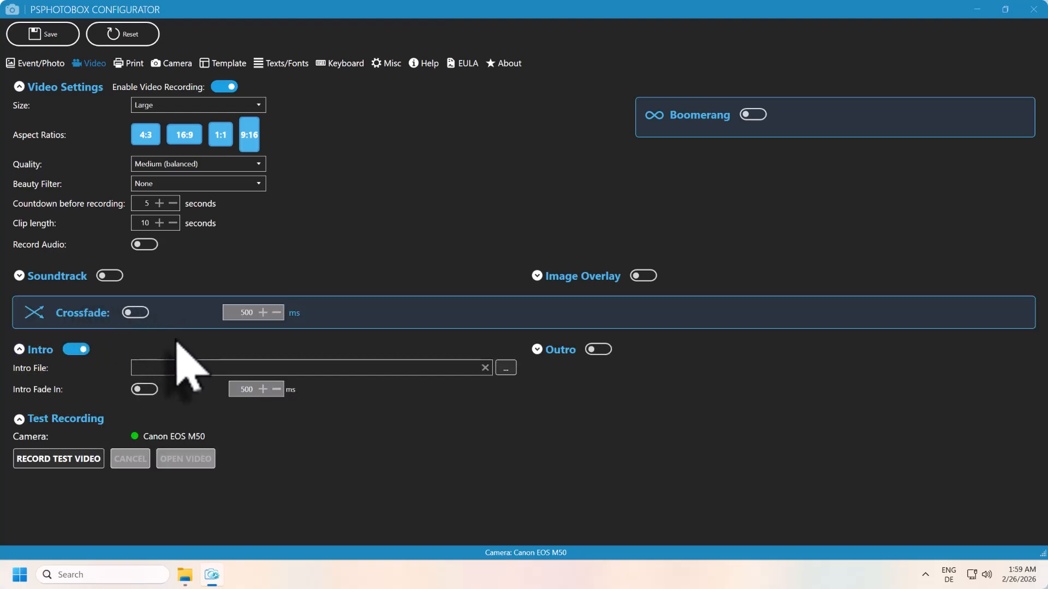
{"action": "left_click", "coordinate": [506, 368]}
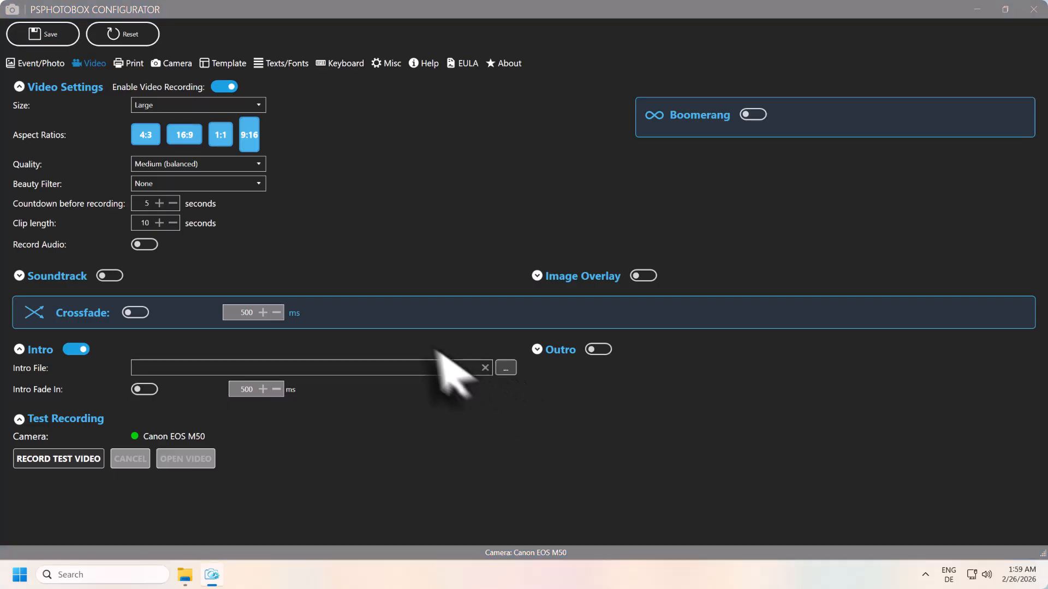
{"action": "left_click", "coordinate": [483, 270]}
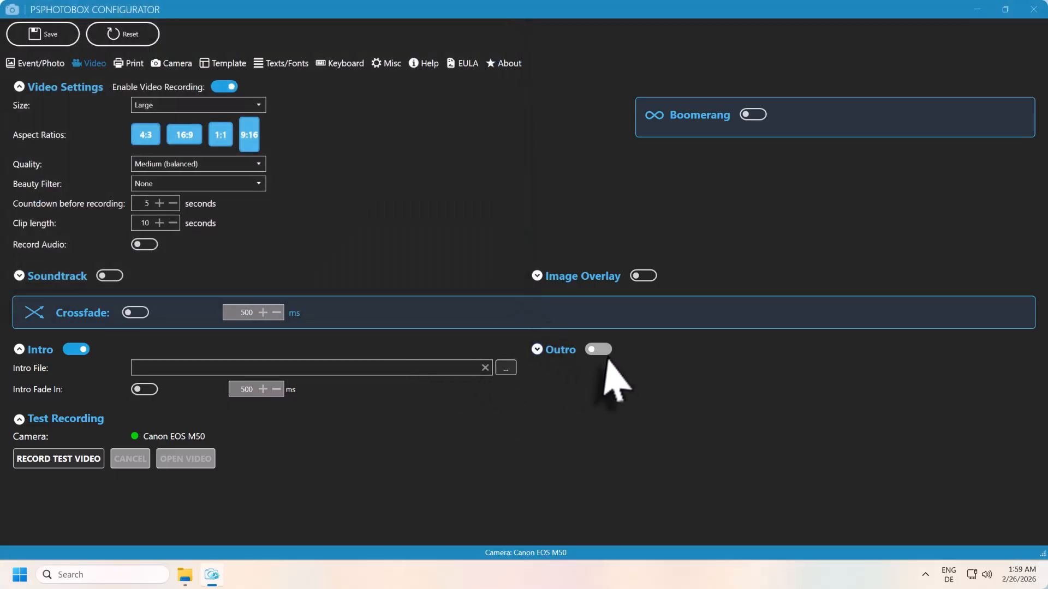
{"action": "left_click", "coordinate": [602, 352]}
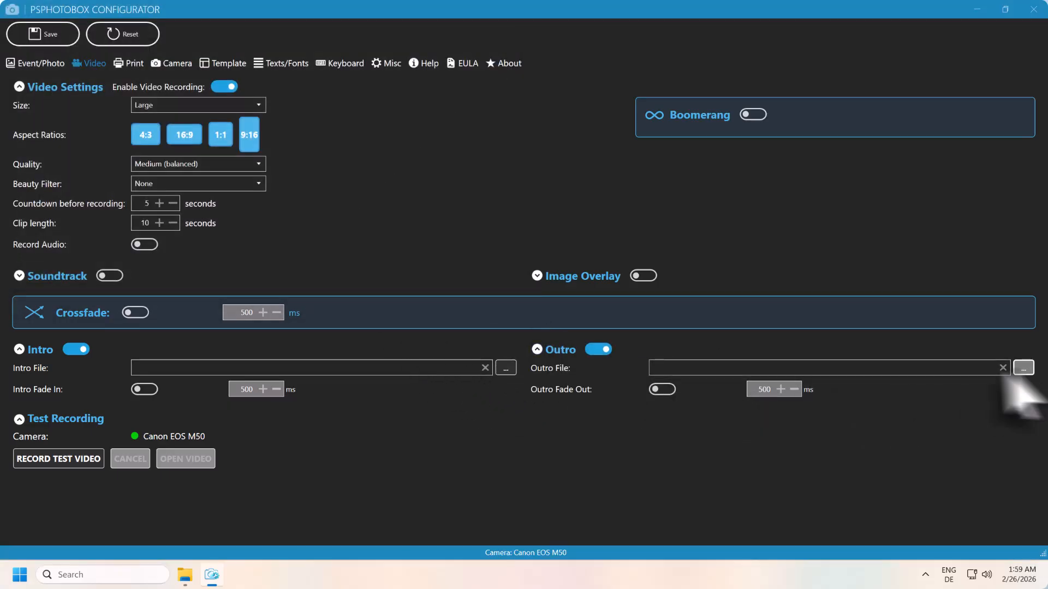
{"action": "left_click", "coordinate": [1023, 368]}
{"action": "left_click", "coordinate": [484, 271]}
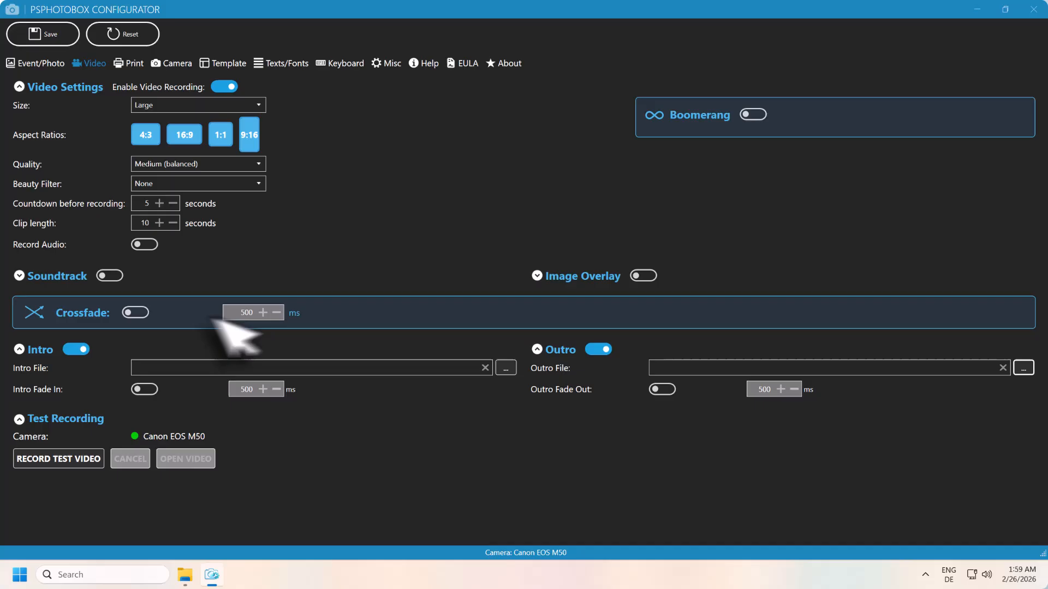
Try out the intro fade-in, outro fade-out and crossfade options, and switch both the intro and outro off
{"action": "left_click", "coordinate": [141, 389]}
{"action": "left_click", "coordinate": [661, 389]}
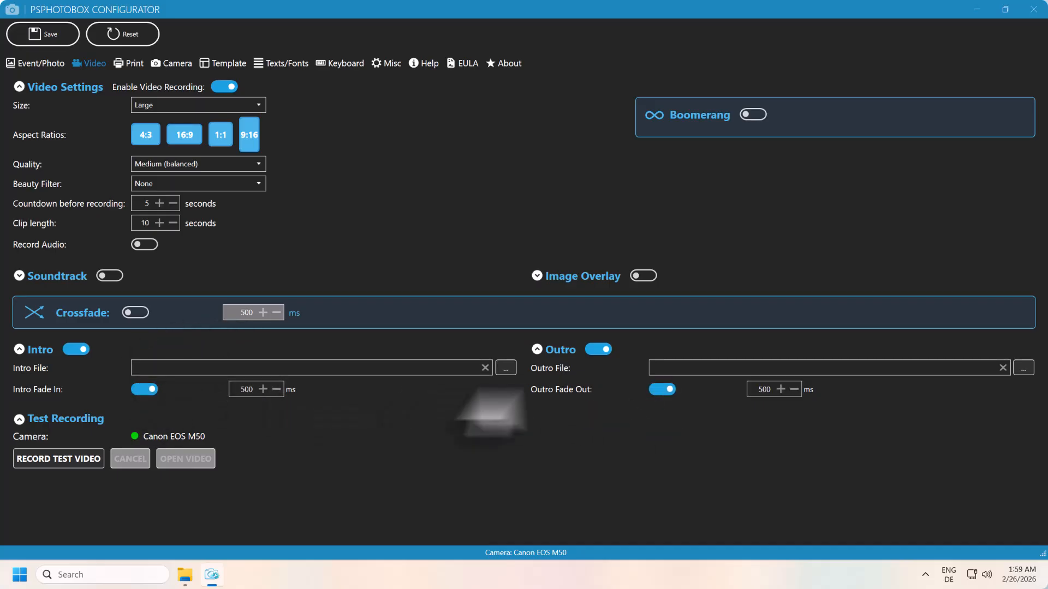
{"action": "left_click", "coordinate": [662, 389]}
{"action": "left_click", "coordinate": [137, 313]}
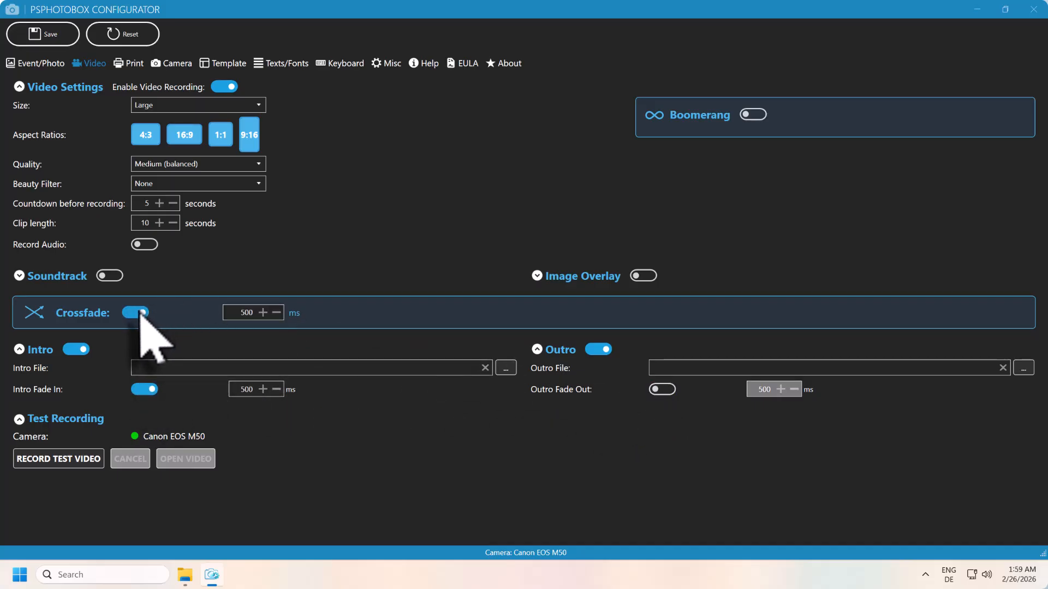
{"action": "left_click", "coordinate": [139, 312]}
{"action": "left_click", "coordinate": [76, 349]}
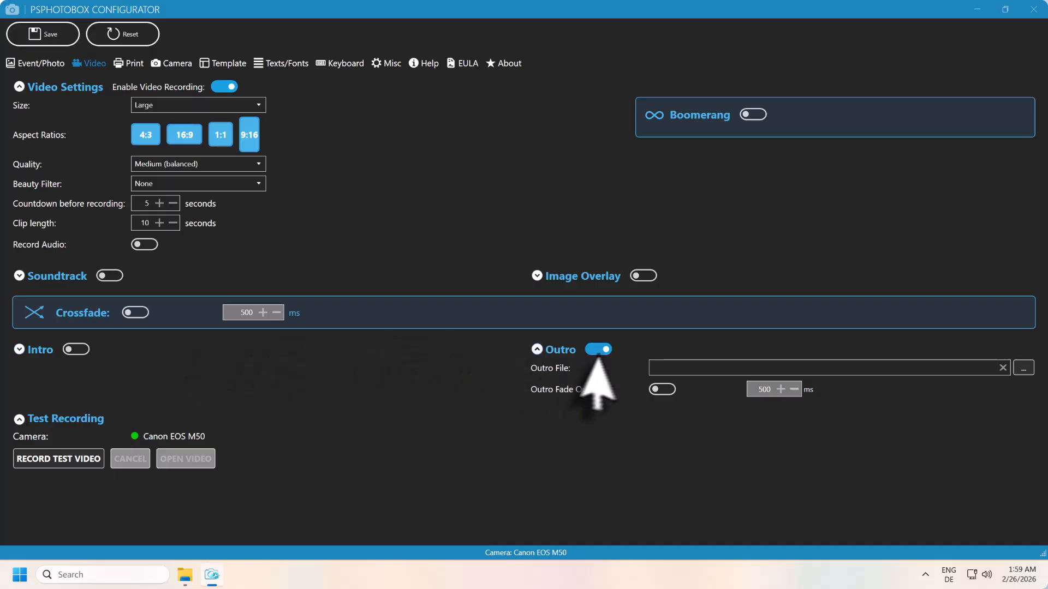
{"action": "left_click", "coordinate": [598, 352]}
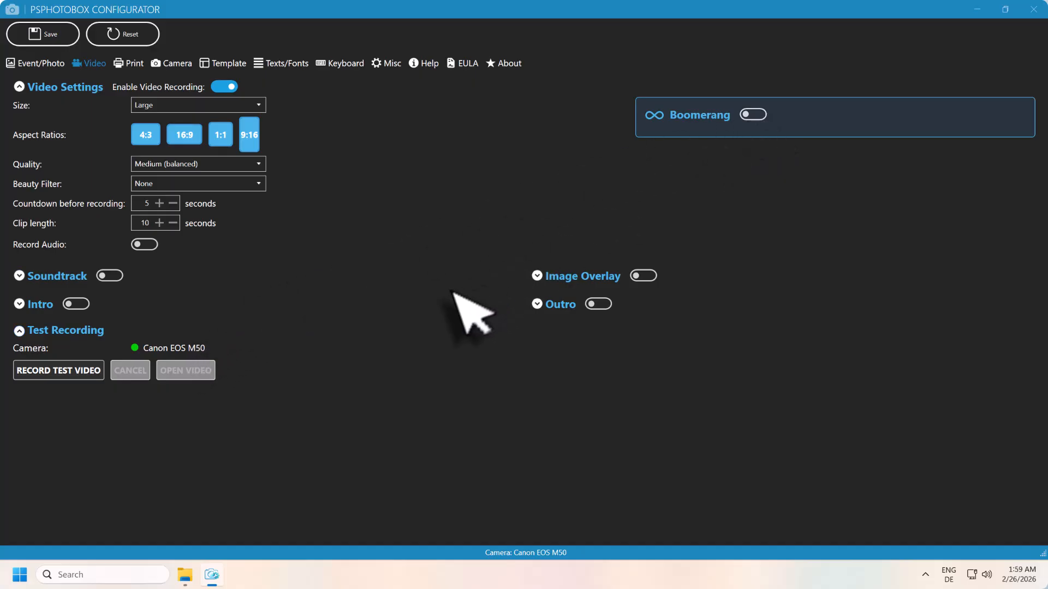
Enable Boomerang with a clip length of 3 s and record a test boomerang
{"action": "left_click", "coordinate": [748, 115]}
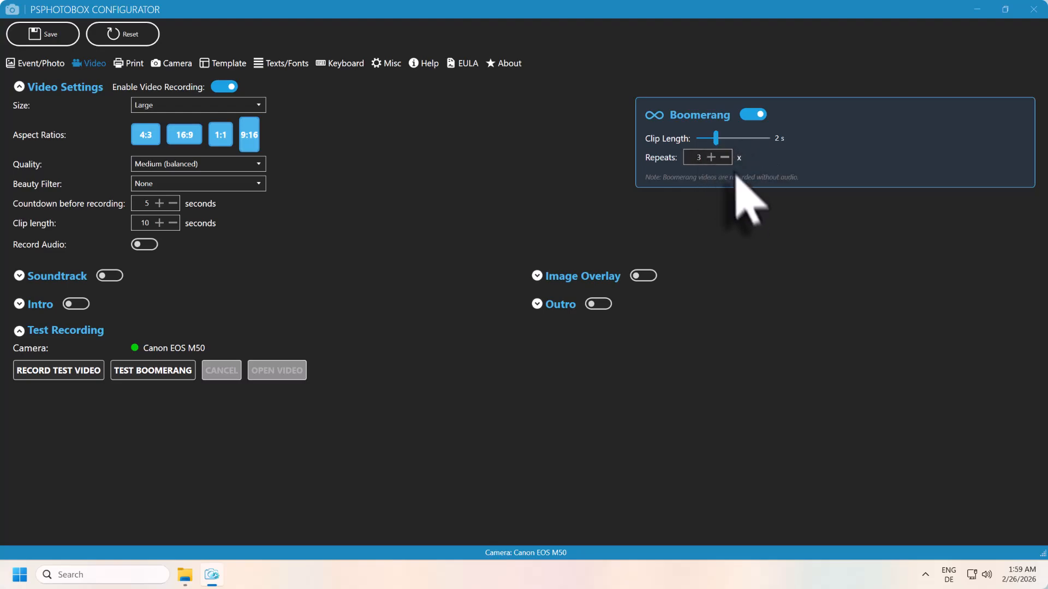
{"action": "left_click_drag", "start_coordinate": [715, 138], "coordinate": [733, 138]}
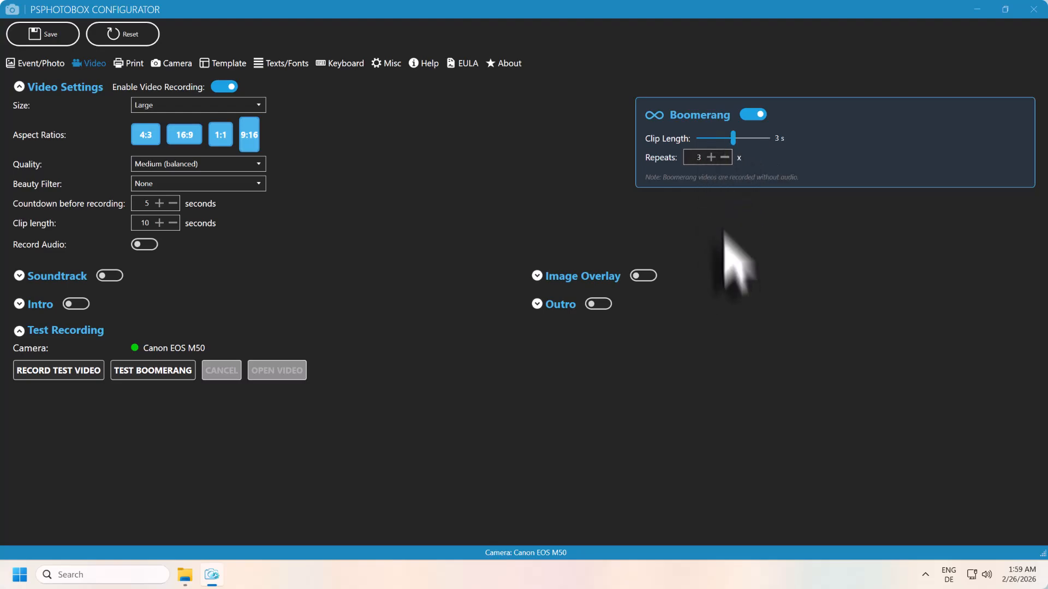
{"action": "left_click", "coordinate": [149, 371]}
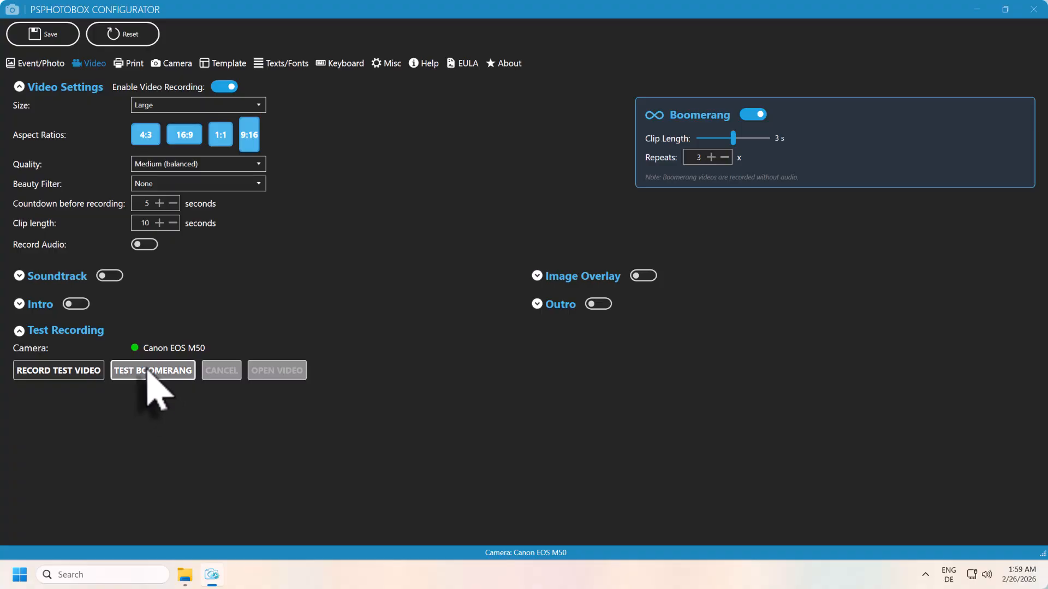
{"action": "left_click", "coordinate": [494, 314]}
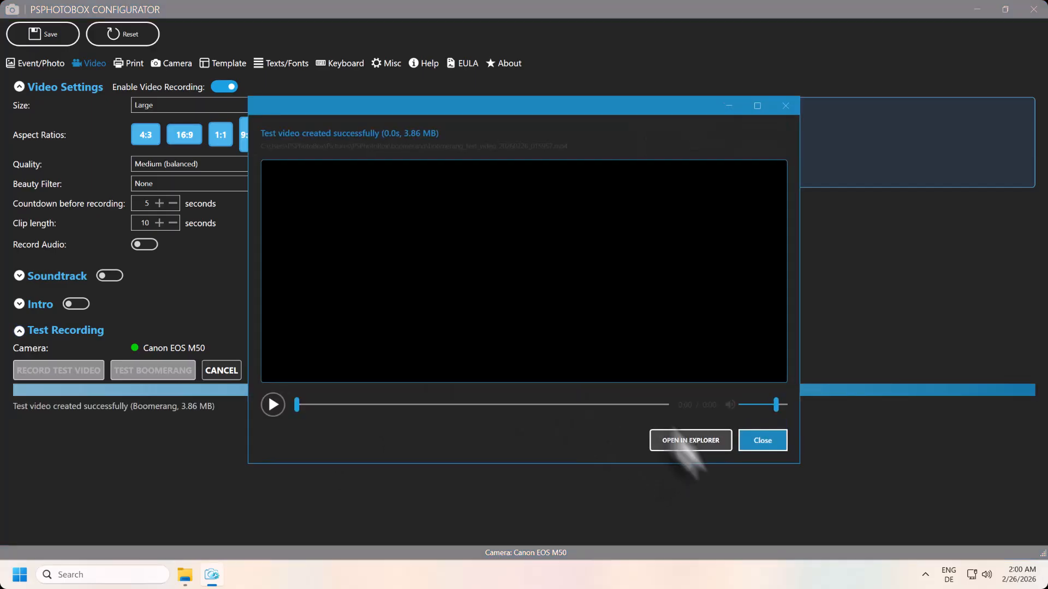
Play the recorded boomerang test video from its folder in Explorer, and close the player, folder and result dialog
{"action": "left_click", "coordinate": [689, 440]}
{"action": "key", "text": "Return"}
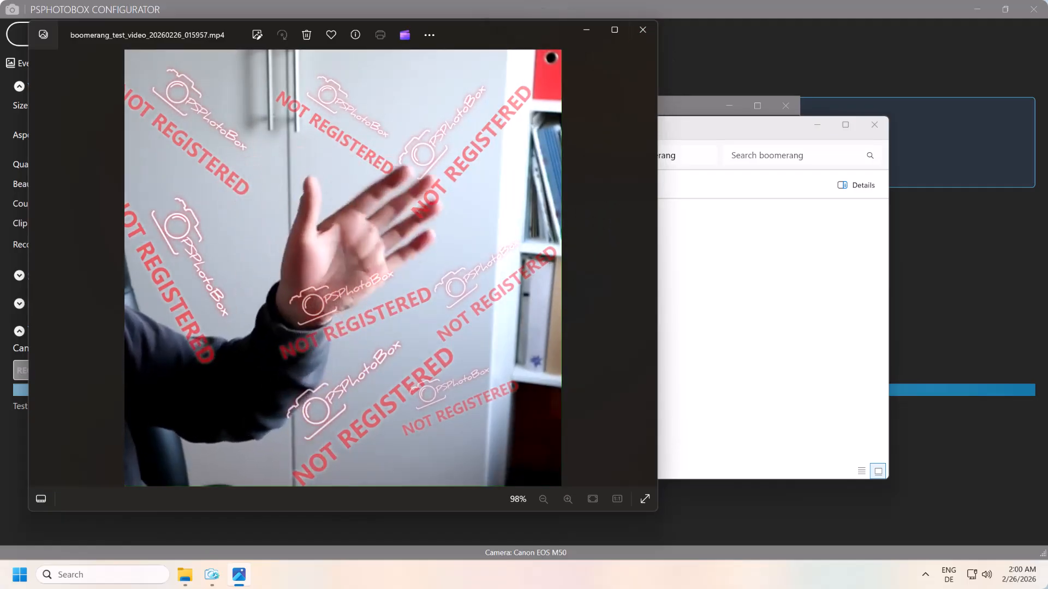
{"action": "left_click", "coordinate": [642, 35]}
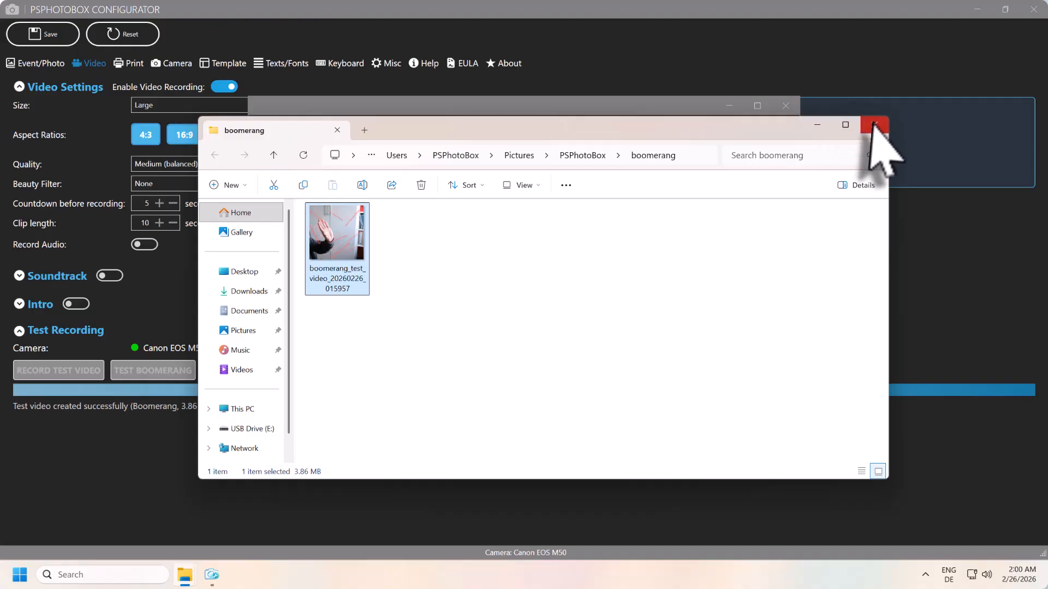
{"action": "left_click", "coordinate": [874, 125]}
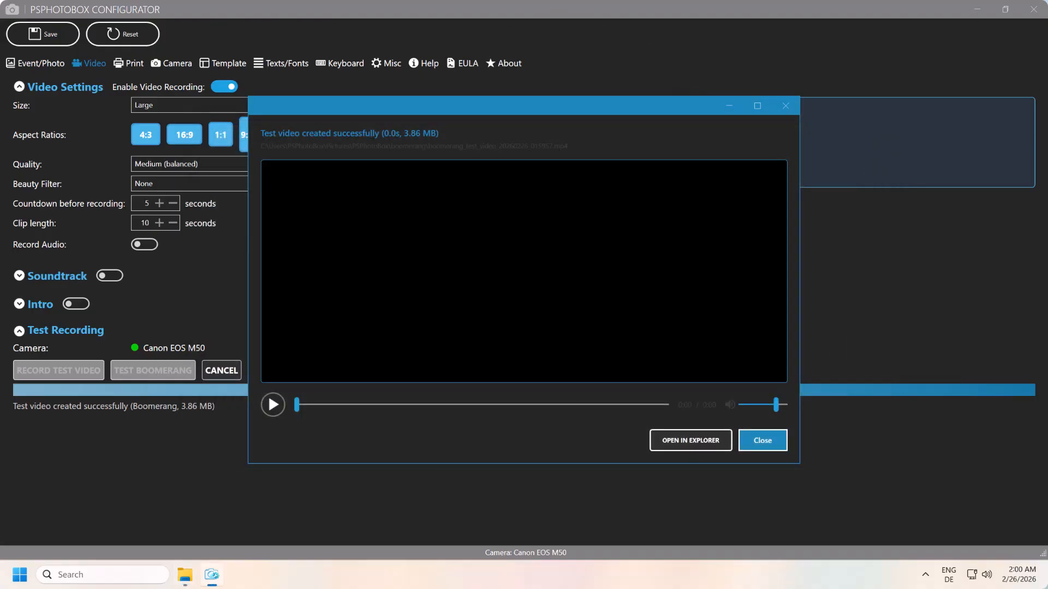
{"action": "left_click", "coordinate": [755, 441]}
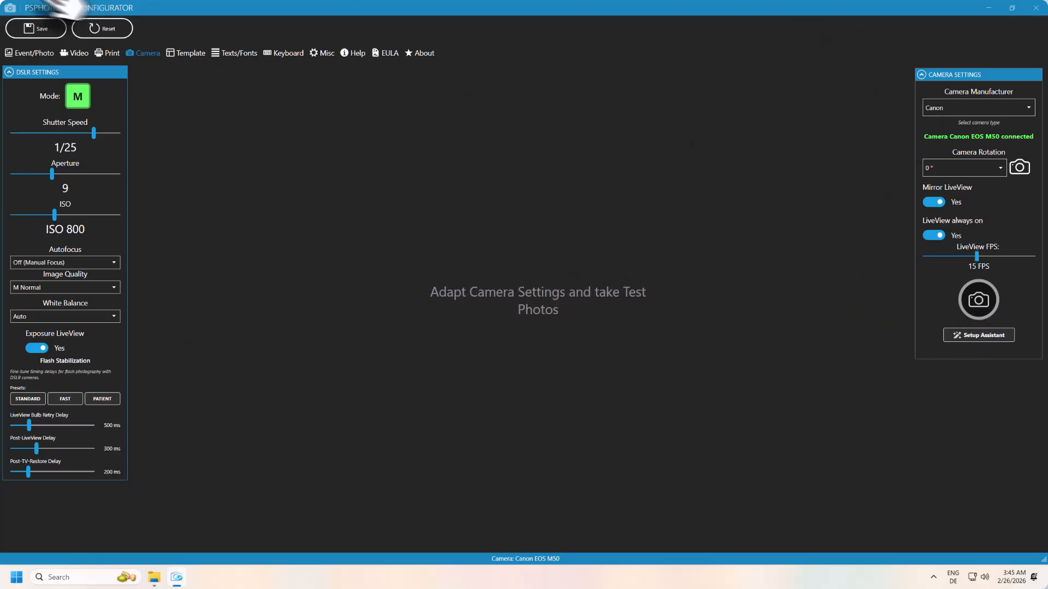
Review the camera manufacturer choices, keep Canon, and save the configuration
{"action": "left_click", "coordinate": [958, 109]}
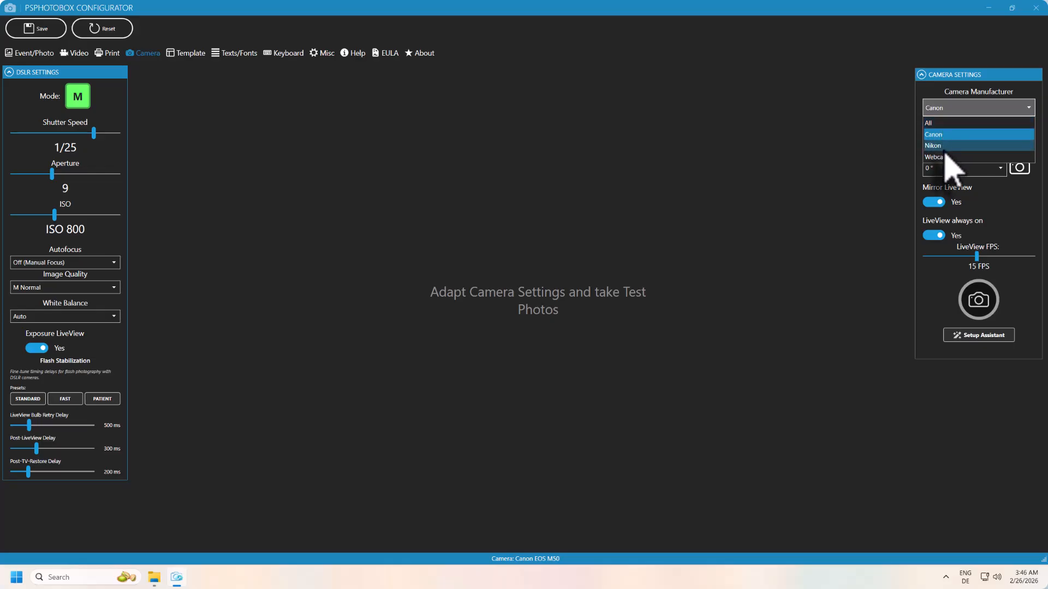
{"action": "left_click", "coordinate": [879, 174]}
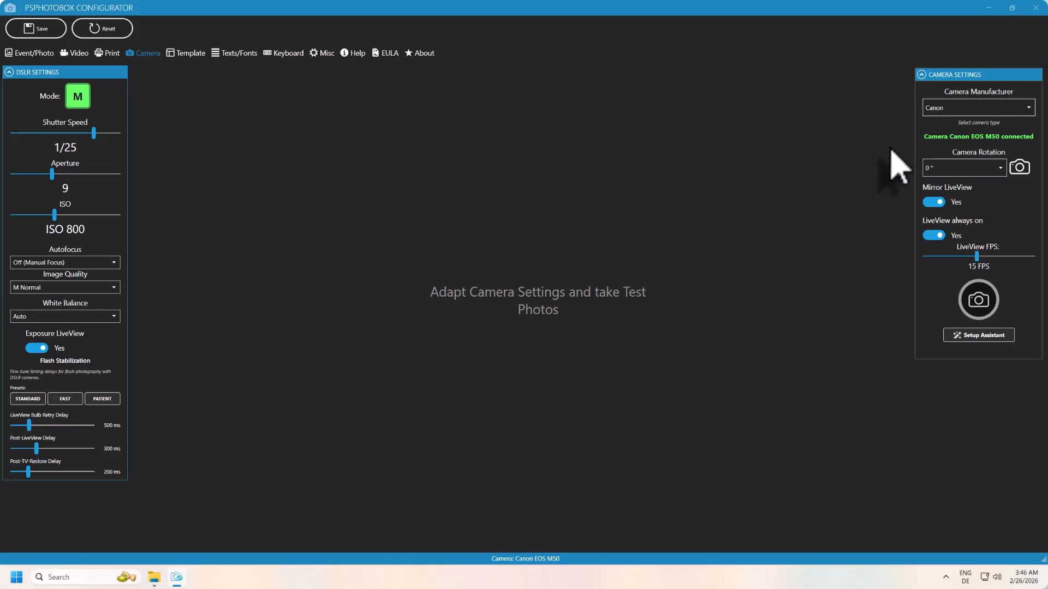
{"action": "left_click", "coordinate": [36, 29]}
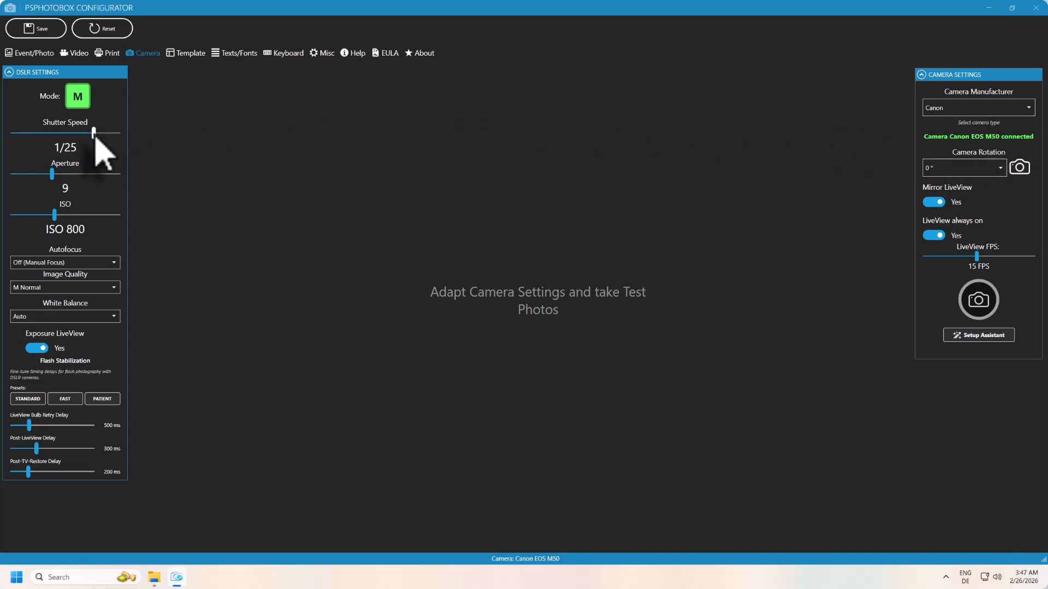
Set the camera's shutter speed to 1/40, the aperture to 11 and the sensitivity to ISO 400
{"action": "left_click_drag", "start_coordinate": [75, 137], "coordinate": [72, 134]}
{"action": "left_click", "coordinate": [68, 179]}
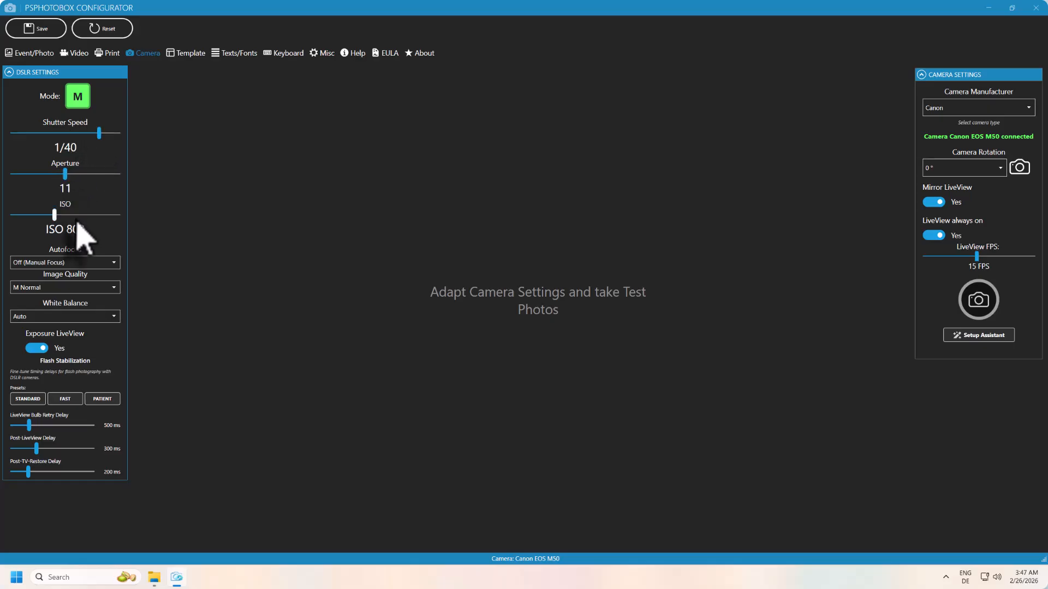
{"action": "left_click", "coordinate": [75, 218]}
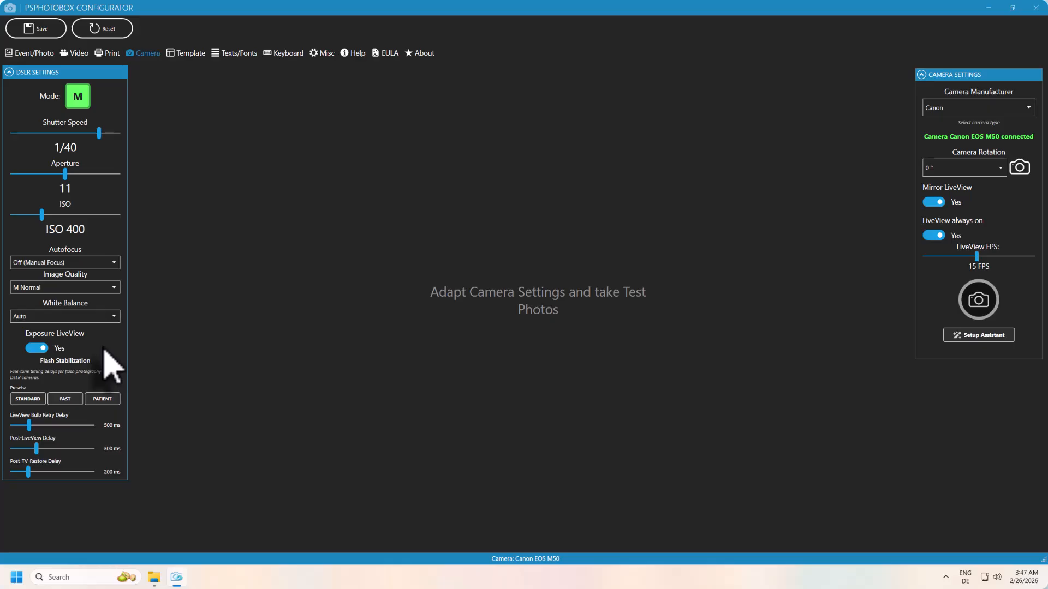
Review the autofocus, image quality and white balance choices, keeping Off (Manual Focus), M Normal and Auto
{"action": "left_click", "coordinate": [114, 263]}
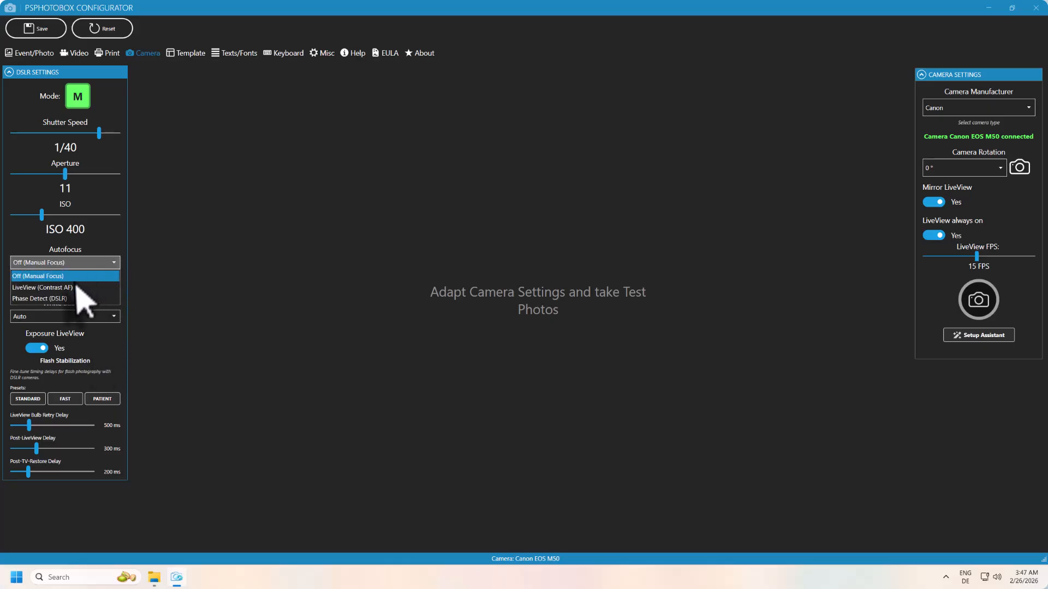
{"action": "left_click", "coordinate": [147, 275]}
{"action": "left_click", "coordinate": [92, 288]}
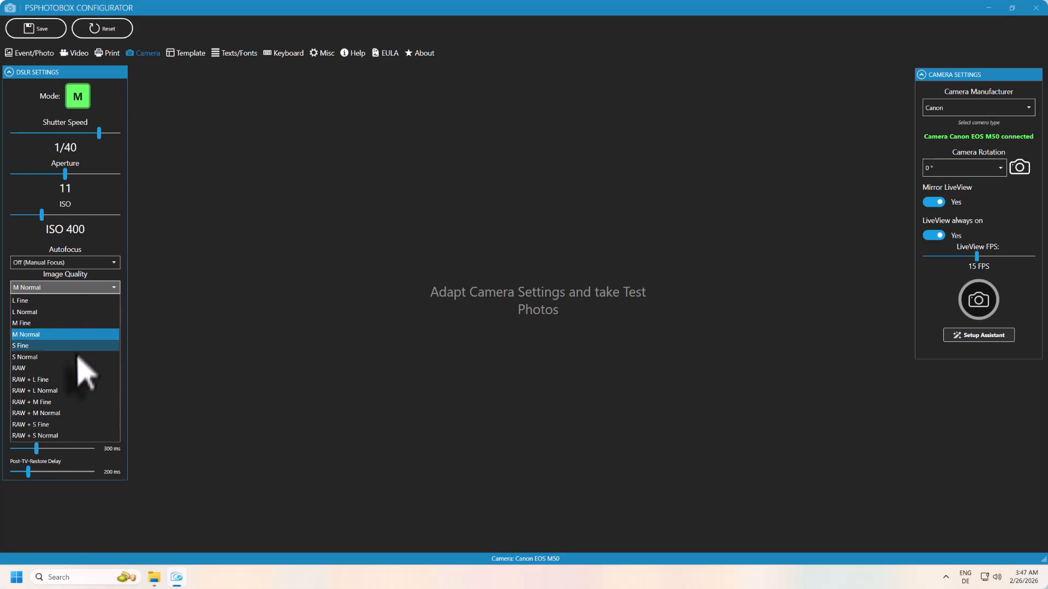
{"action": "left_click", "coordinate": [143, 312]}
{"action": "left_click", "coordinate": [85, 318]}
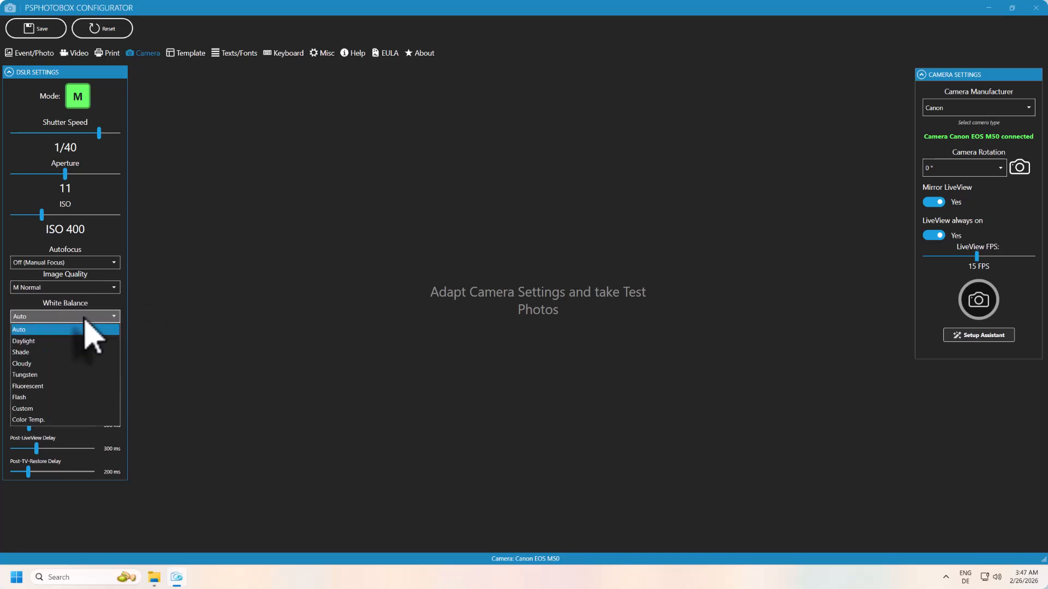
{"action": "left_click", "coordinate": [52, 330]}
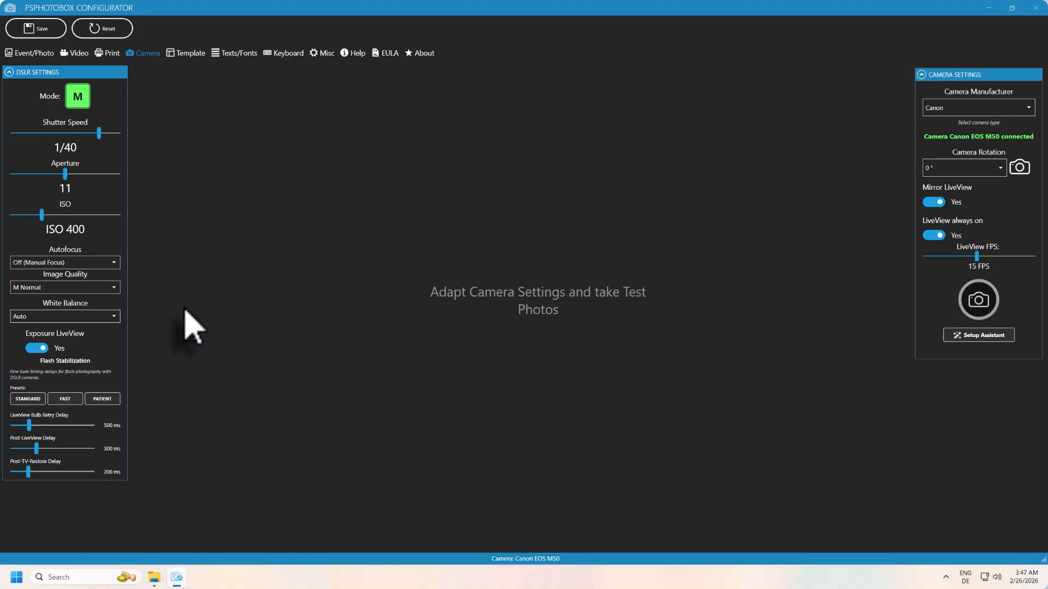
Try a camera rotation of 180° and return it to 0°
{"action": "left_click", "coordinate": [941, 168]}
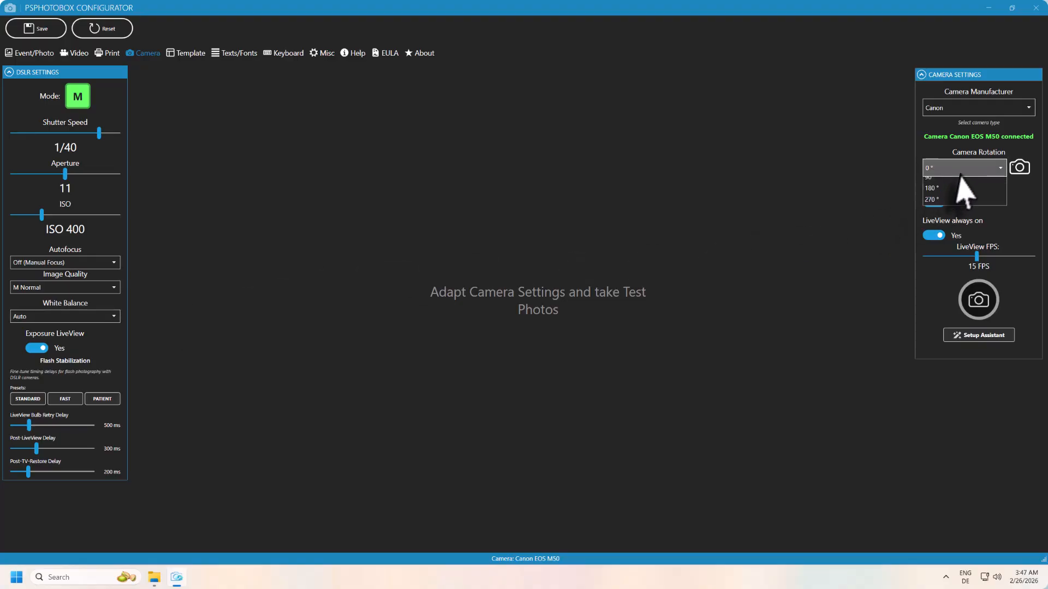
{"action": "left_click", "coordinate": [939, 207]}
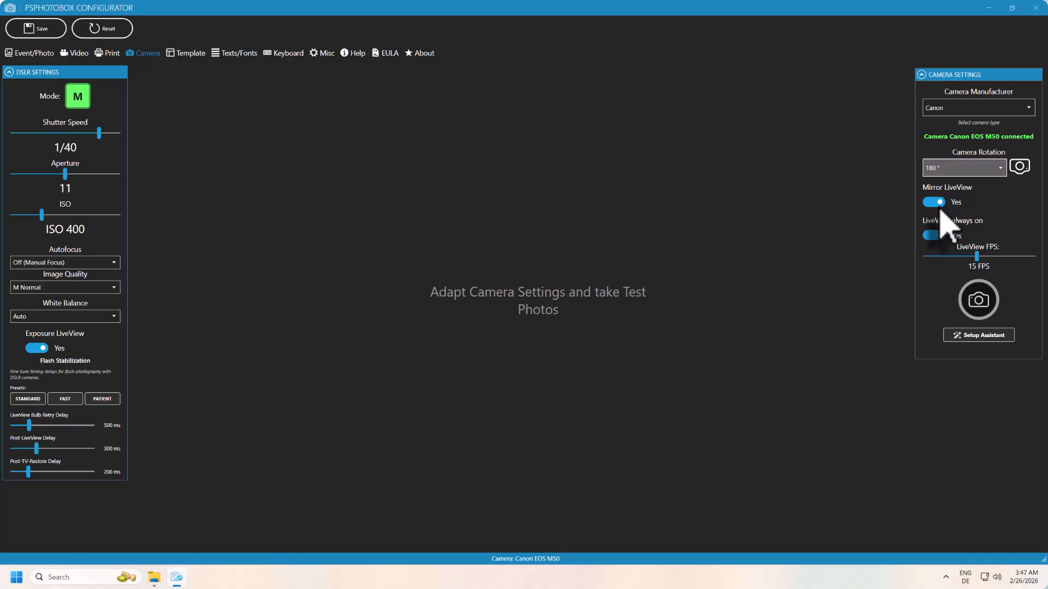
{"action": "left_click", "coordinate": [952, 184]}
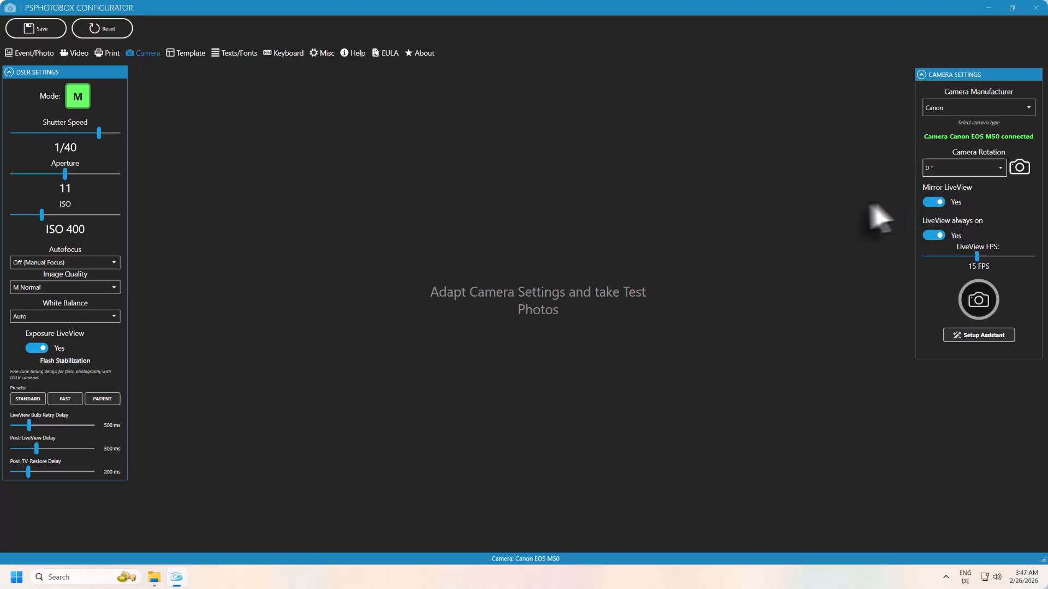
Check the Mirror LiveView switch, leaving it on, and set the LiveView rate to 30 FPS
{"action": "left_click", "coordinate": [937, 202]}
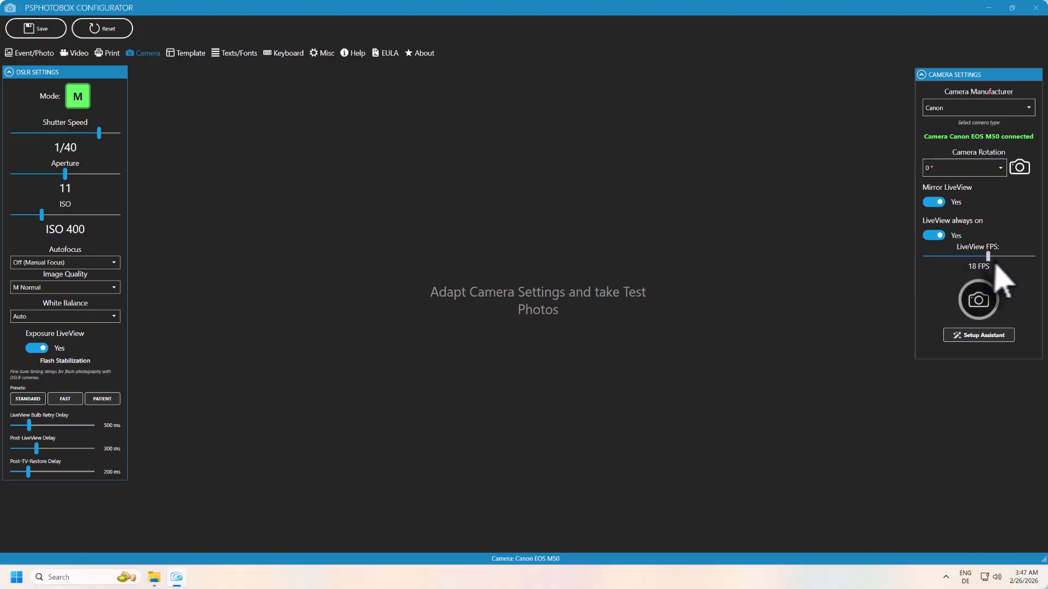
{"action": "left_click_drag", "start_coordinate": [994, 265], "coordinate": [1035, 266]}
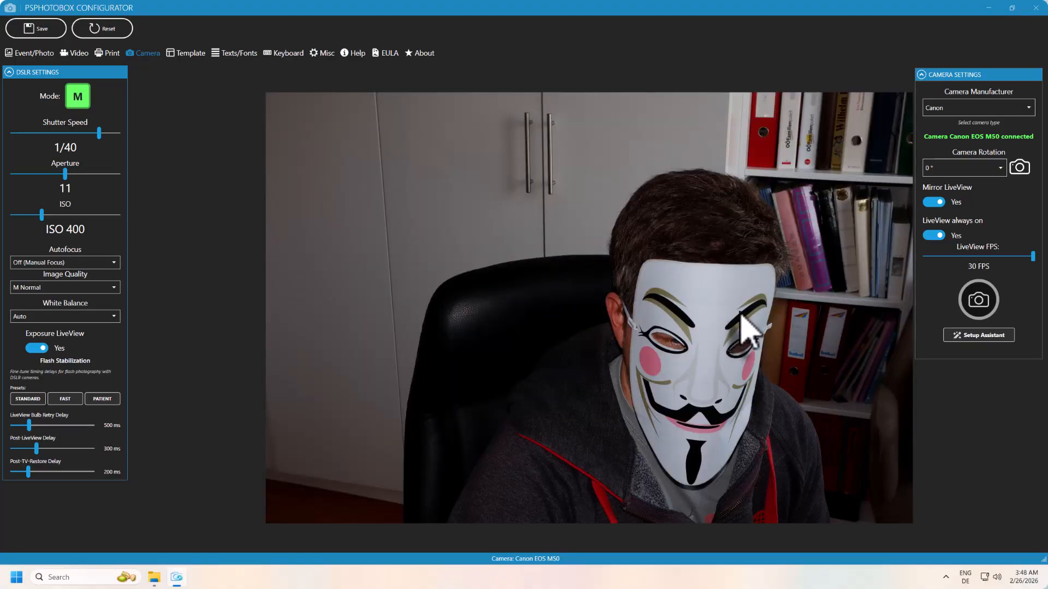
Start the Camera Setup Assistant, accept DSLR / Mirrorless Camera and the Canon brand, and choose the primary light source
{"action": "left_click", "coordinate": [981, 337]}
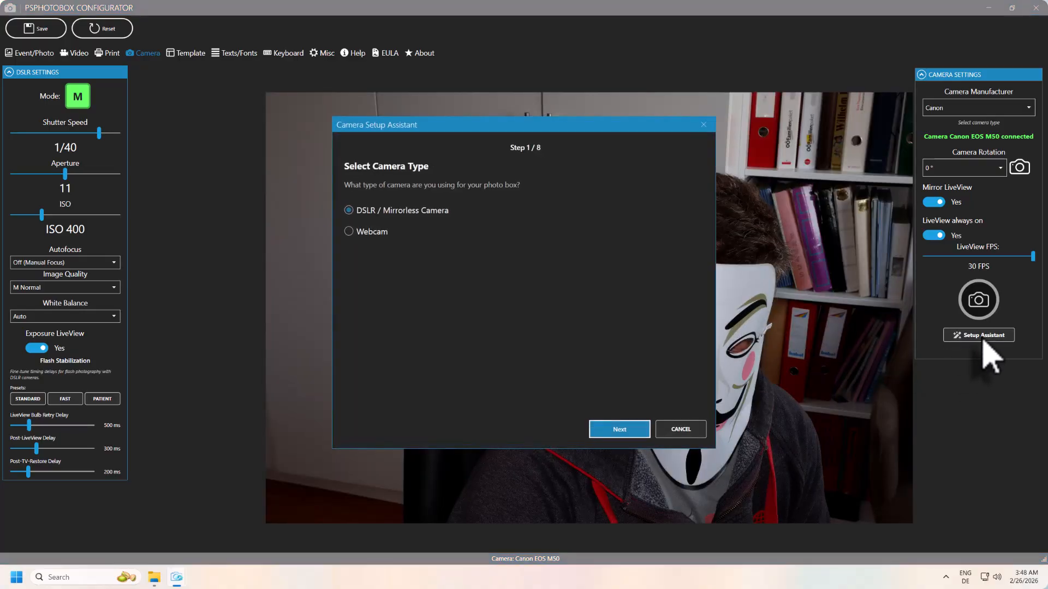
{"action": "left_click", "coordinate": [615, 429]}
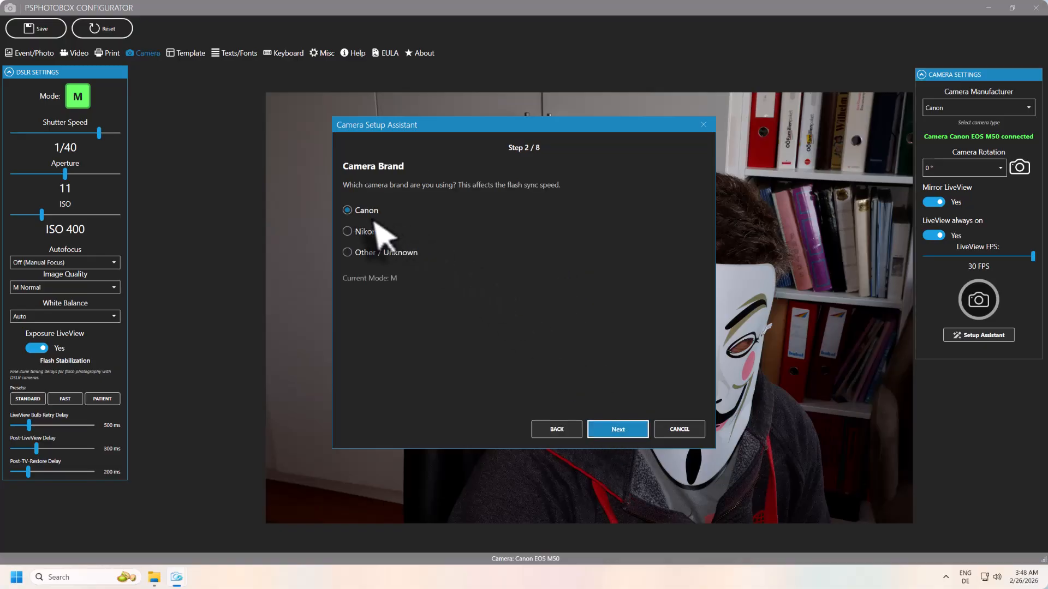
{"action": "left_click", "coordinate": [621, 431]}
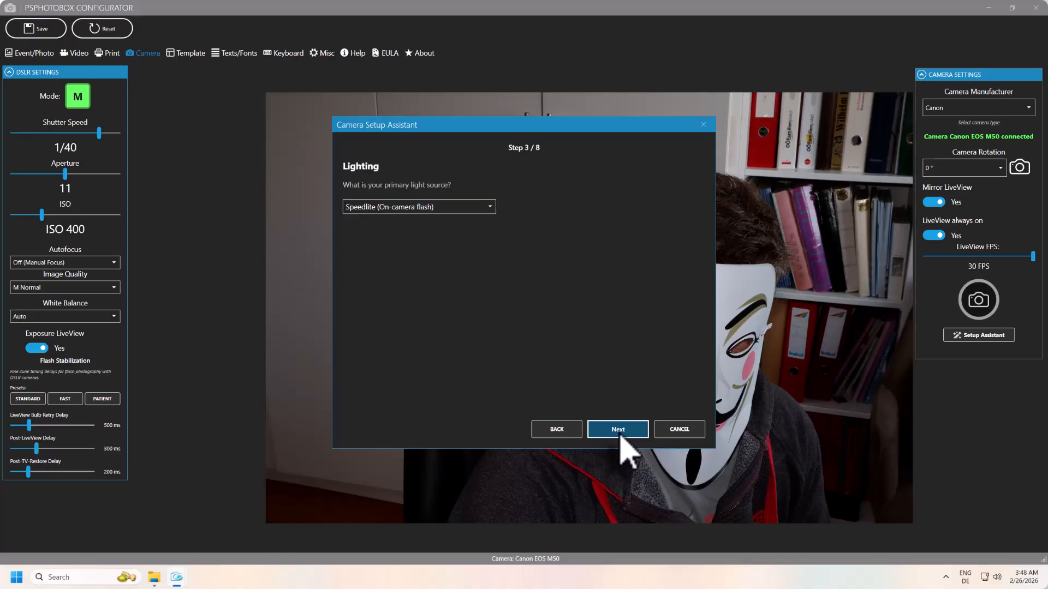
{"action": "left_click", "coordinate": [414, 210]}
{"action": "left_click", "coordinate": [397, 244]}
{"action": "left_click", "coordinate": [633, 431]}
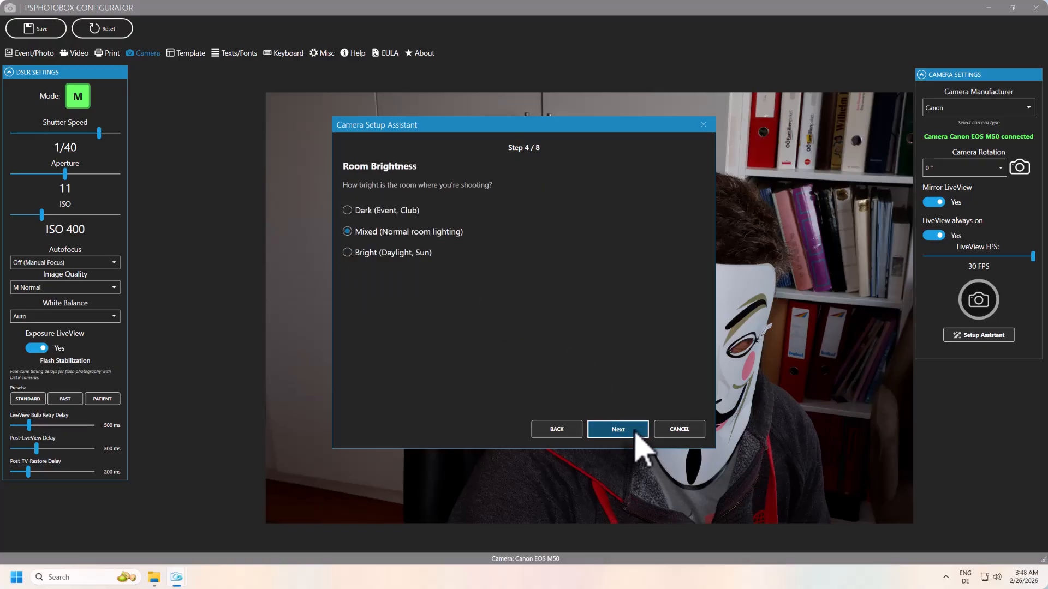
In the setup assistant, accept Mixed room brightness, set the subject distance to 1.3 m, and continue with Medium motion risk
{"action": "left_click", "coordinate": [634, 431]}
{"action": "left_click_drag", "start_coordinate": [416, 207], "coordinate": [382, 206]}
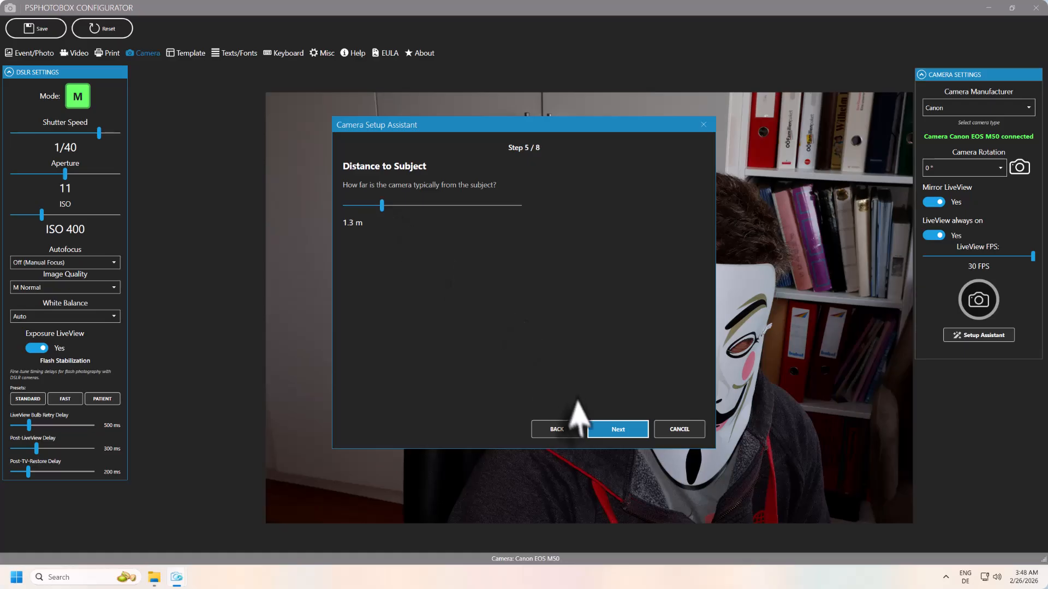
{"action": "left_click", "coordinate": [613, 430]}
{"action": "left_click", "coordinate": [614, 431]}
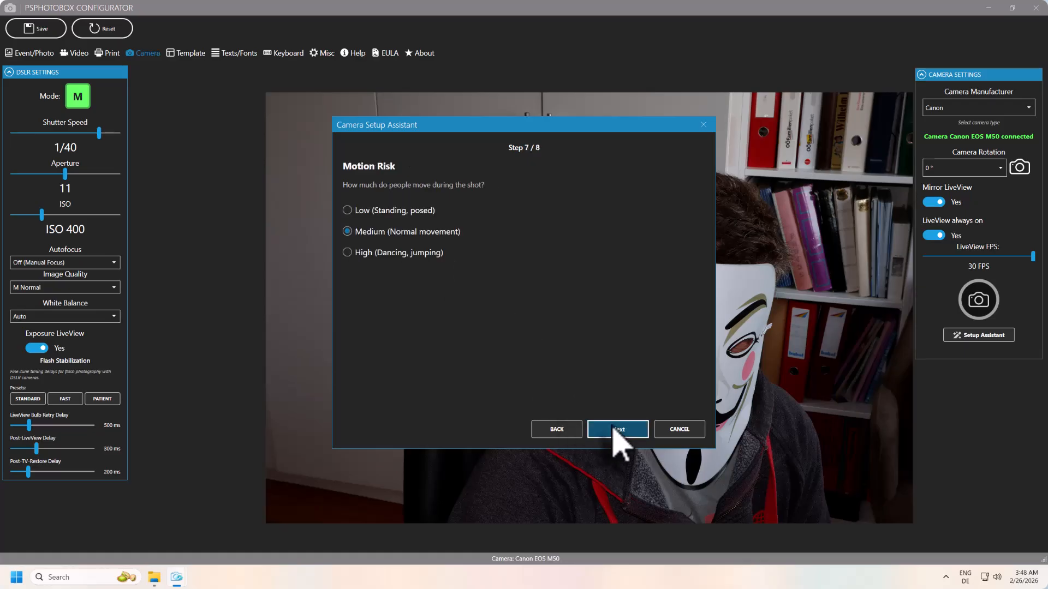
{"action": "left_click", "coordinate": [614, 430]}
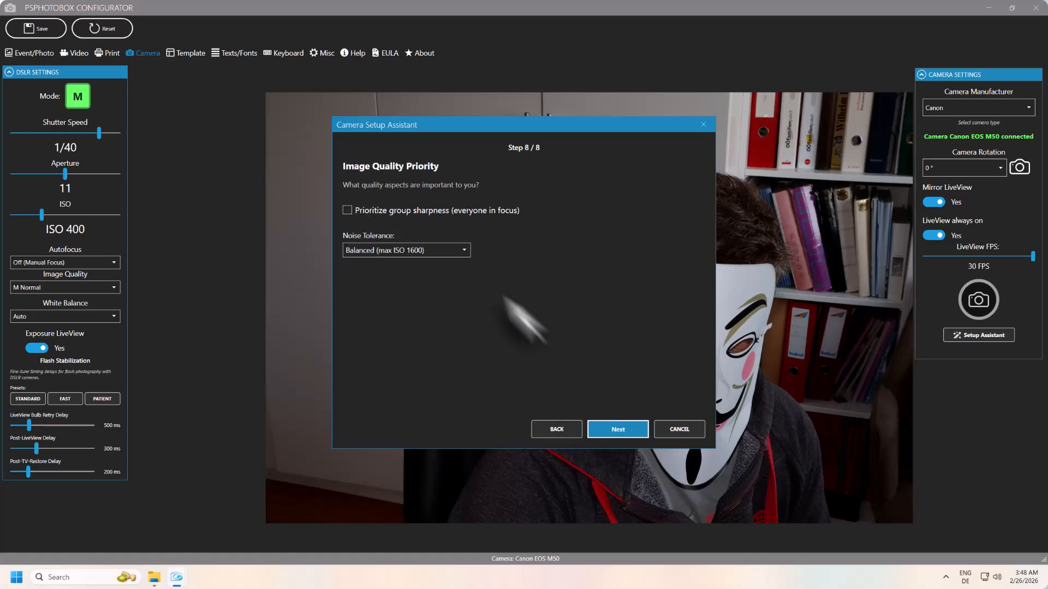
Complete the assistant by choosing the noise tolerance, and apply and save the recommended camera settings
{"action": "left_click", "coordinate": [431, 252]}
{"action": "left_click", "coordinate": [415, 263]}
{"action": "left_click", "coordinate": [618, 431]}
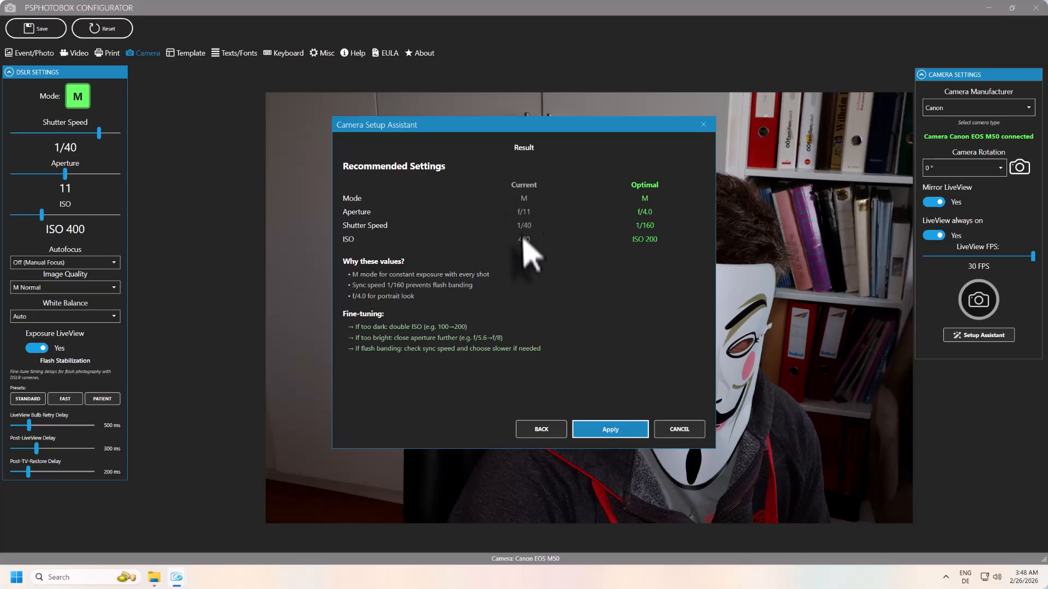
{"action": "left_click", "coordinate": [622, 430]}
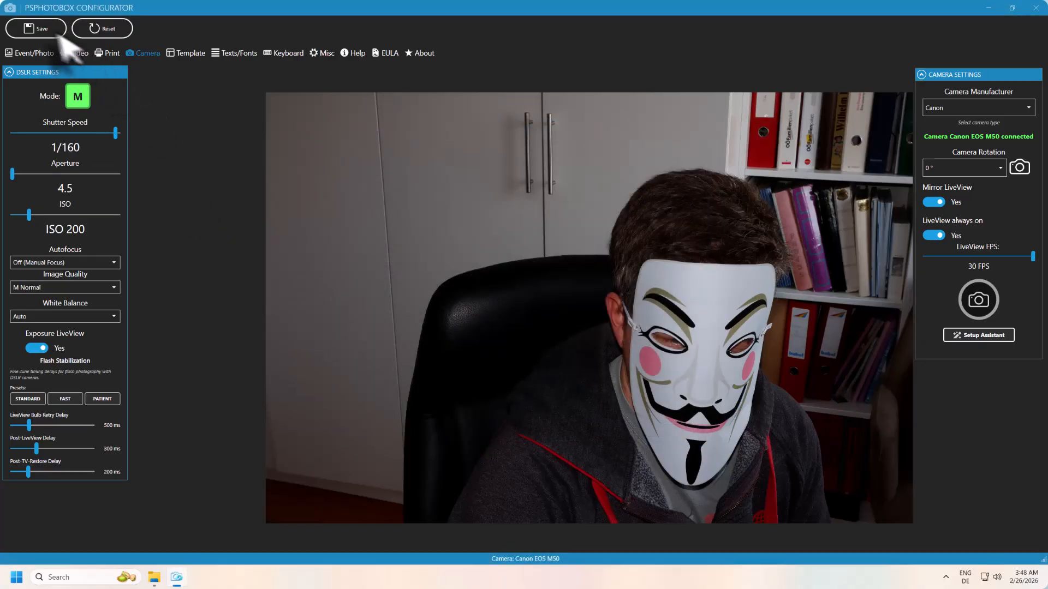
{"action": "left_click", "coordinate": [37, 28]}
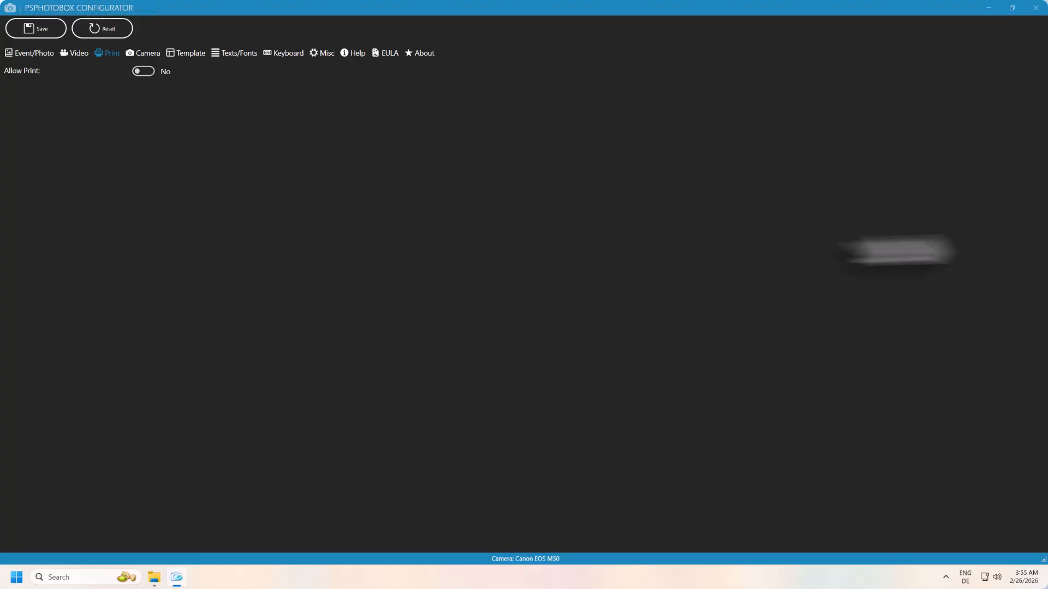
Allow printing on the DP-DS620 printer with the (6x4) paper format, keeping Portrait orientation
{"action": "left_click", "coordinate": [143, 71]}
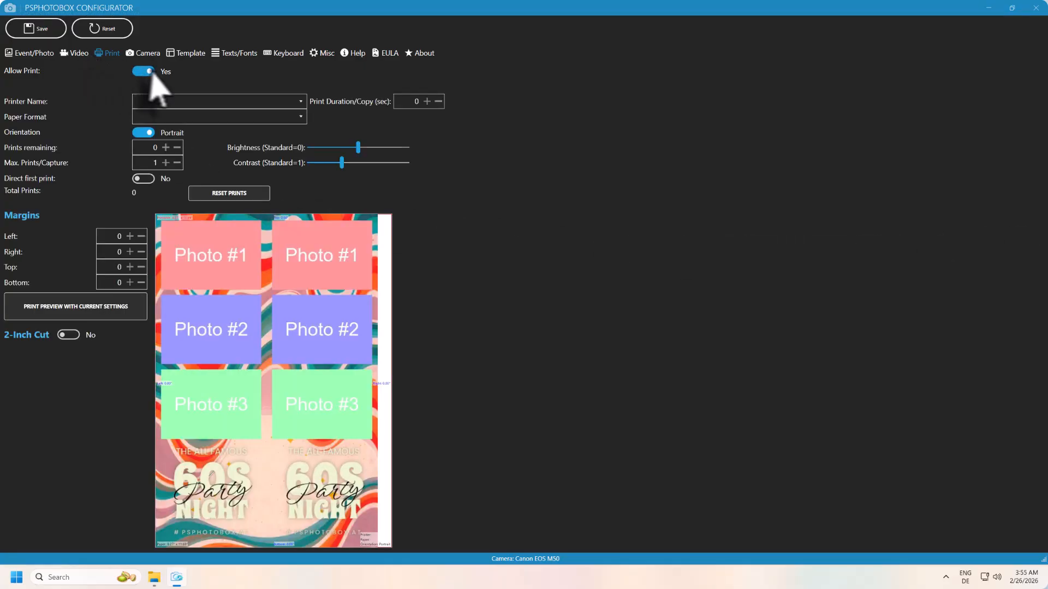
{"action": "left_click", "coordinate": [301, 101]}
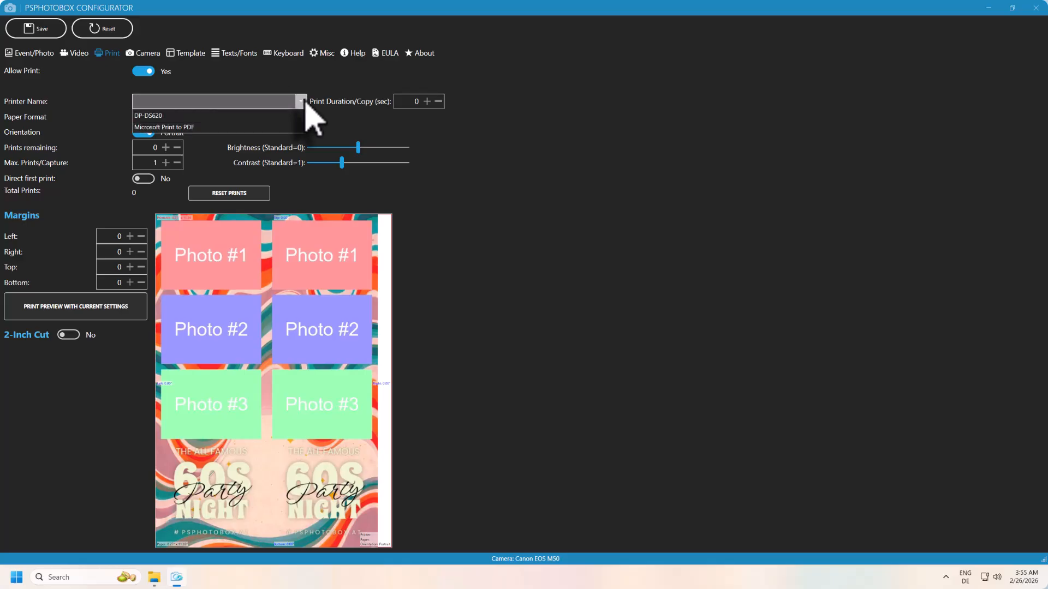
{"action": "left_click", "coordinate": [185, 114]}
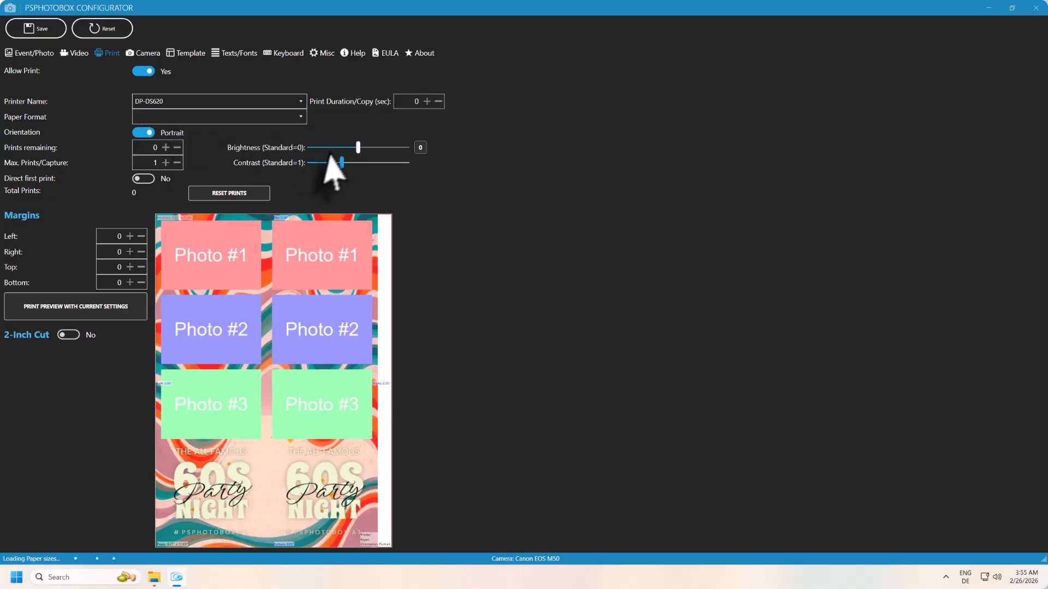
{"action": "left_click", "coordinate": [300, 116]}
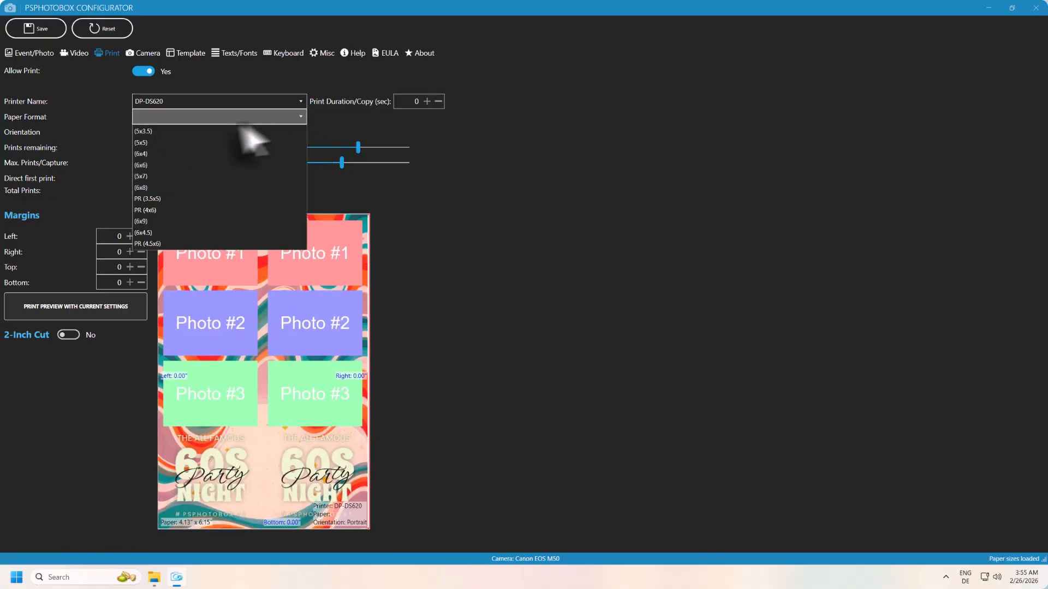
{"action": "left_click", "coordinate": [149, 154]}
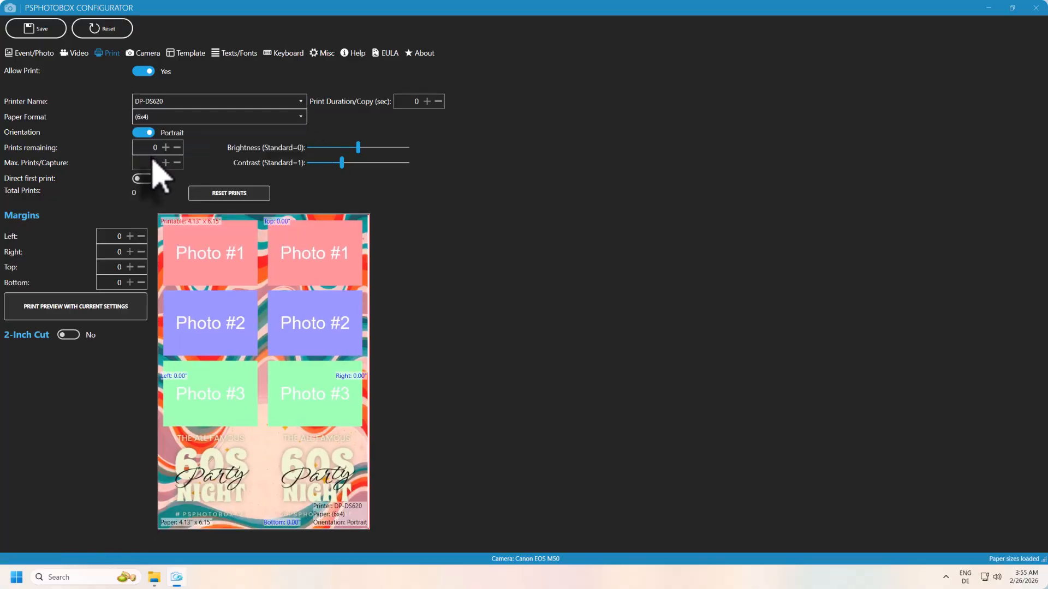
{"action": "left_click", "coordinate": [143, 133]}
{"action": "left_click", "coordinate": [145, 133]}
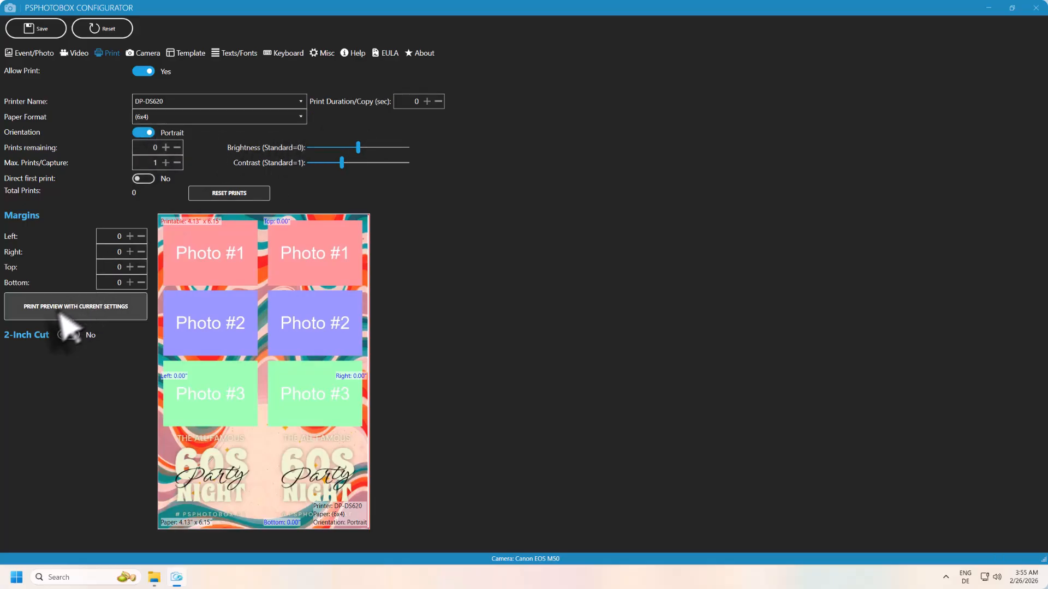
Set the prints remaining to 10 and the maximum prints per capture to 2
{"action": "left_click", "coordinate": [166, 148]}
{"action": "left_click", "coordinate": [166, 148]}
{"action": "left_click", "coordinate": [166, 148]}
{"action": "left_click", "coordinate": [166, 148]}
{"action": "left_click", "coordinate": [166, 148]}
{"action": "left_click", "coordinate": [166, 148]}
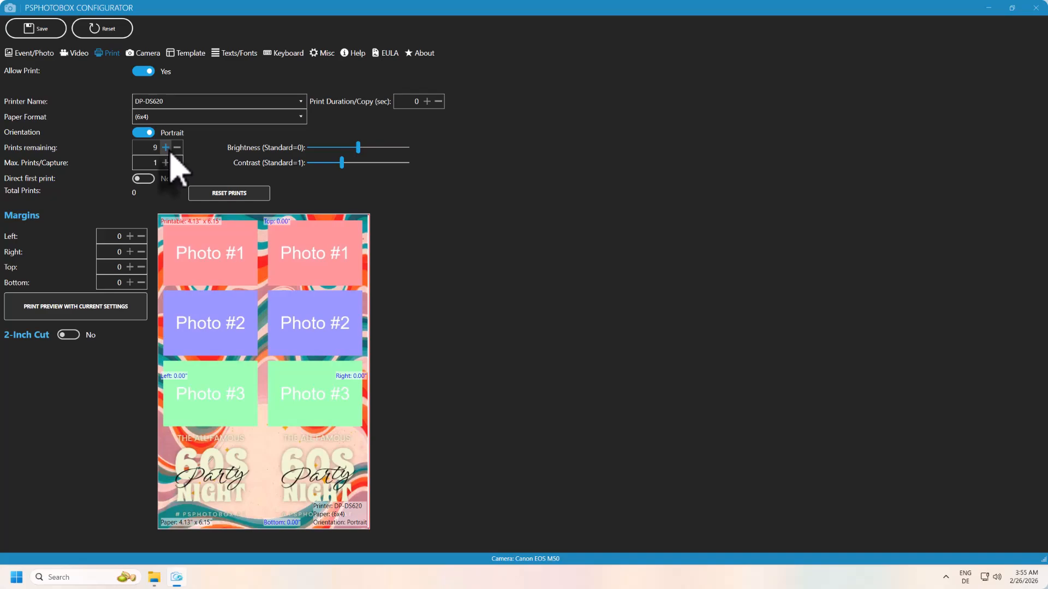
{"action": "left_click", "coordinate": [166, 148]}
{"action": "left_click", "coordinate": [166, 148]}
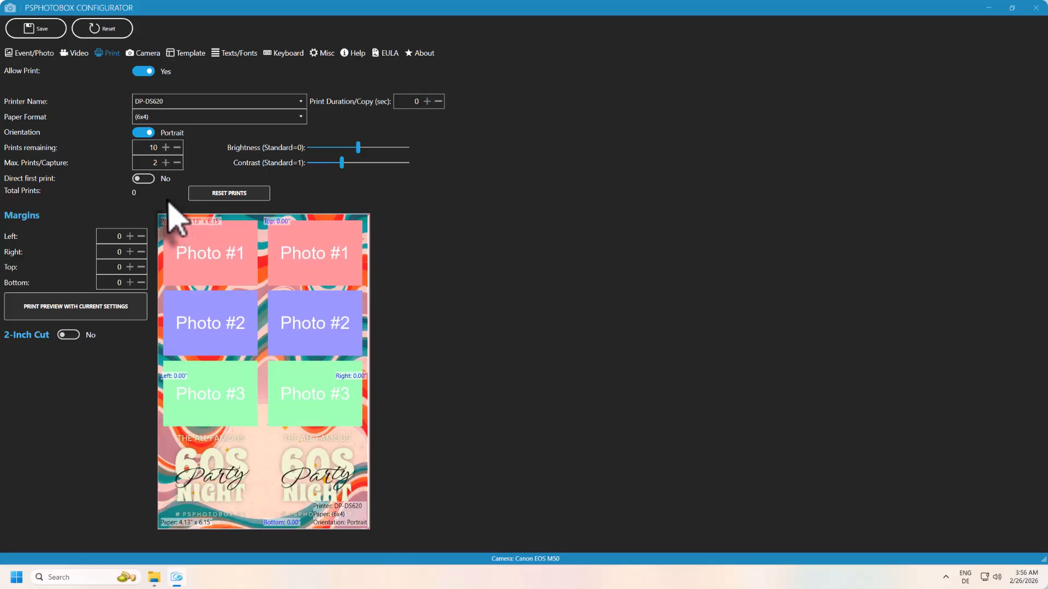
Set the print duration per copy to 9 seconds
{"action": "left_click", "coordinate": [427, 101]}
{"action": "left_click", "coordinate": [427, 102]}
{"action": "left_click", "coordinate": [427, 102]}
{"action": "left_click", "coordinate": [428, 102]}
{"action": "left_click", "coordinate": [427, 102]}
{"action": "left_click", "coordinate": [427, 102]}
{"action": "left_click", "coordinate": [428, 102]}
{"action": "left_click", "coordinate": [427, 102]}
{"action": "left_click", "coordinate": [428, 101]}
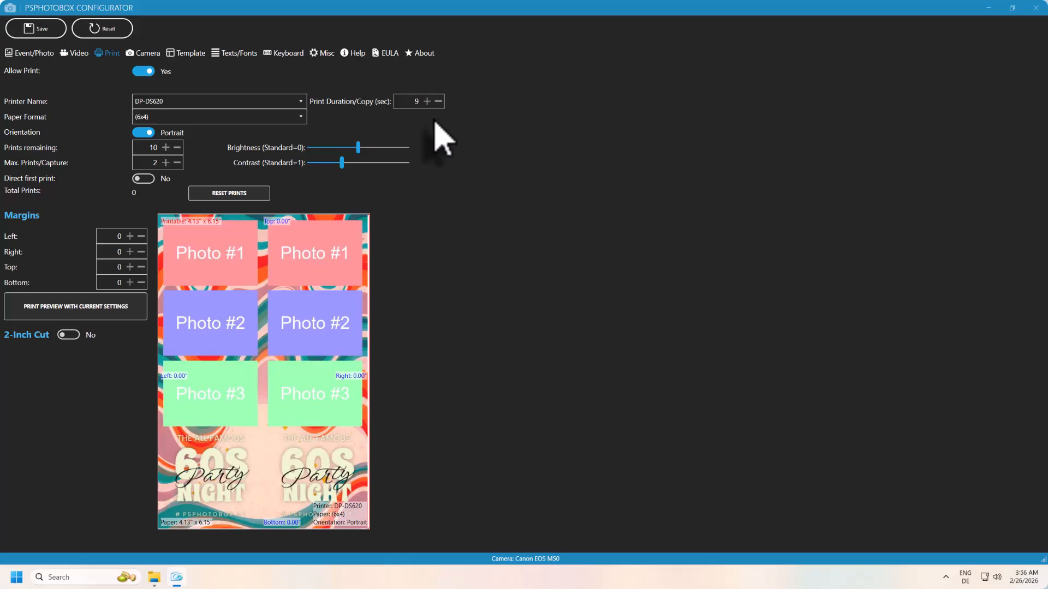
{"action": "mouse_move", "coordinate": [357, 149]}
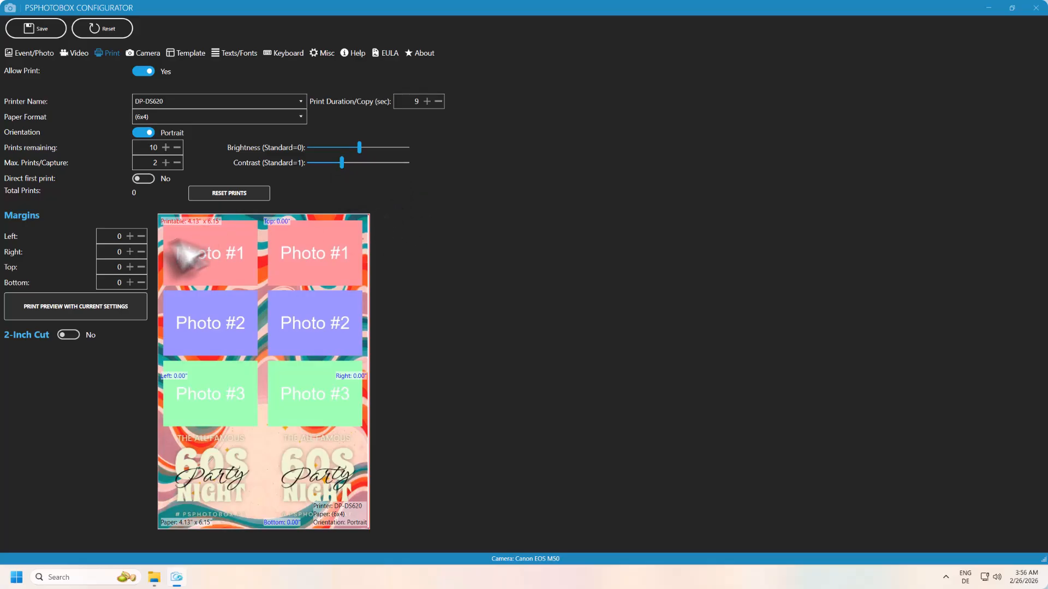
Set the left print margin to 1 and save the configuration
{"action": "left_click", "coordinate": [129, 236]}
{"action": "left_click", "coordinate": [140, 236]}
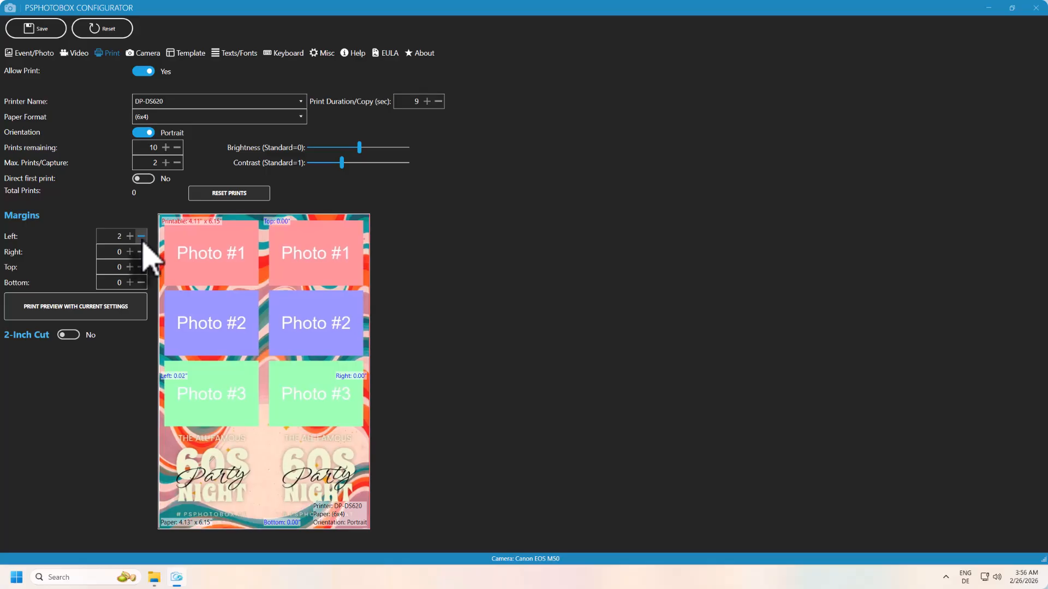
{"action": "left_click", "coordinate": [141, 237]}
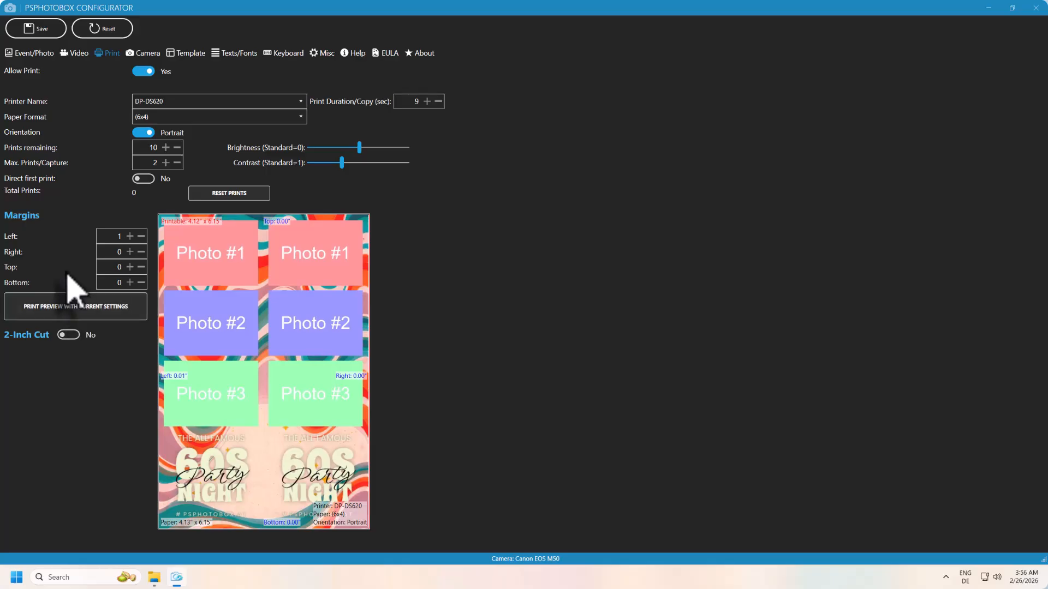
{"action": "left_click", "coordinate": [38, 32]}
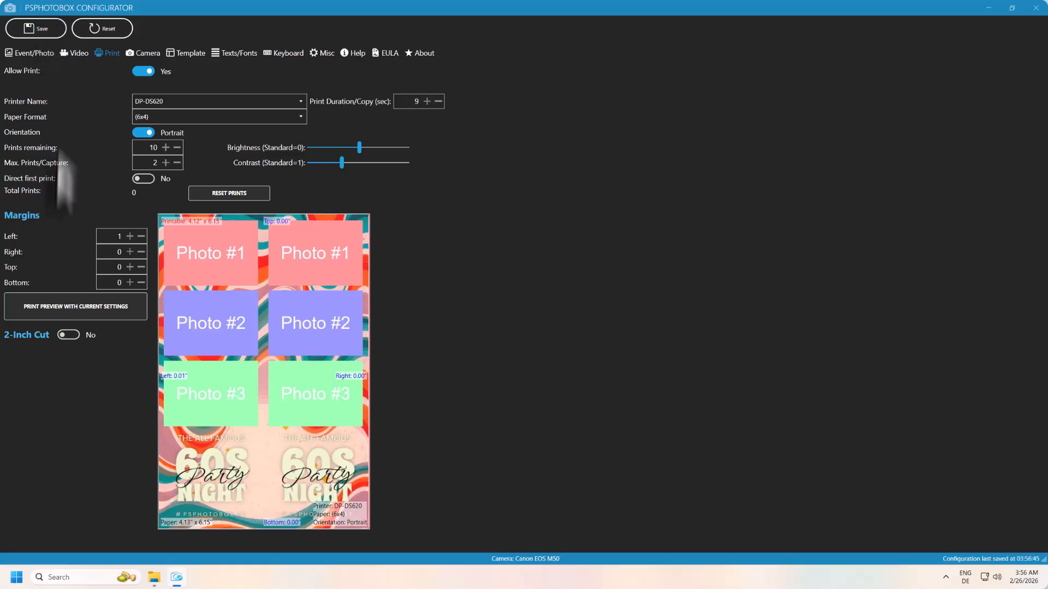
Turn on 2-Inch Cut and start learning it, confirming the DP-DS620 driver's advanced options with 2inch cut set to Disable
{"action": "left_click", "coordinate": [68, 335]}
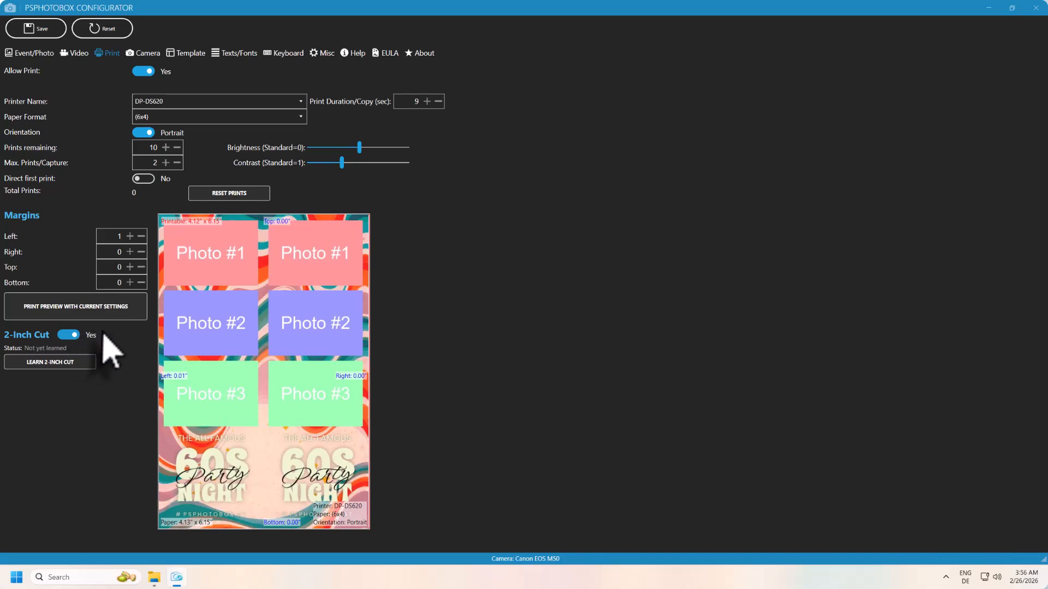
{"action": "left_click", "coordinate": [77, 366]}
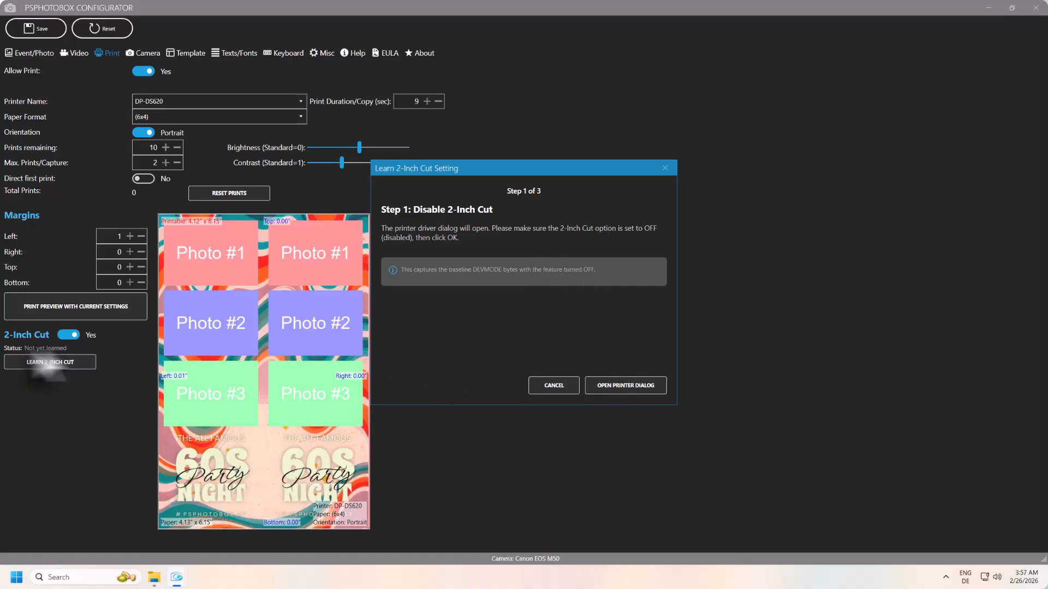
{"action": "left_click", "coordinate": [619, 386]}
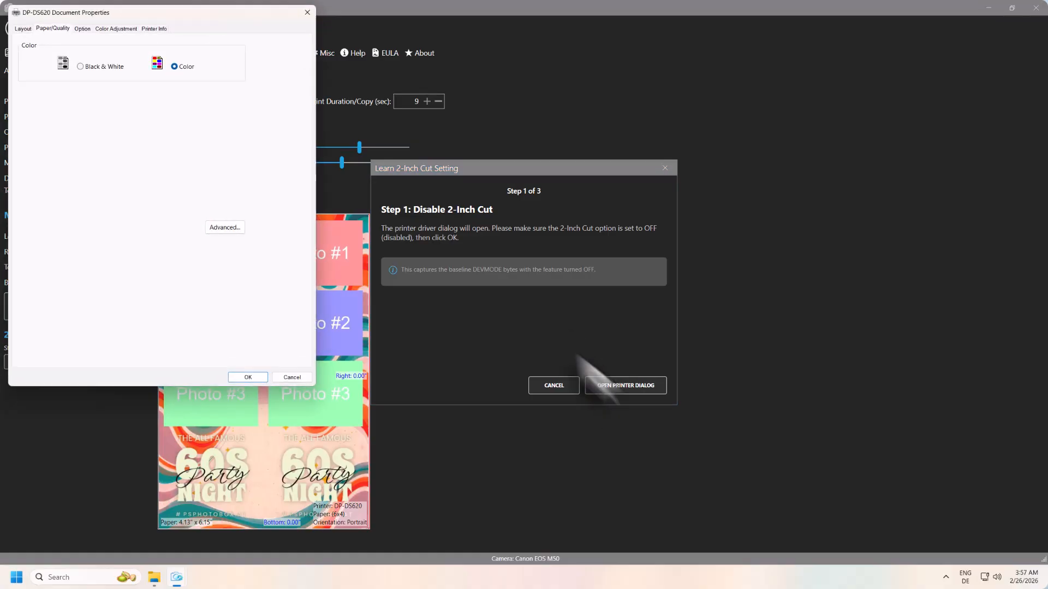
{"action": "left_click", "coordinate": [225, 228]}
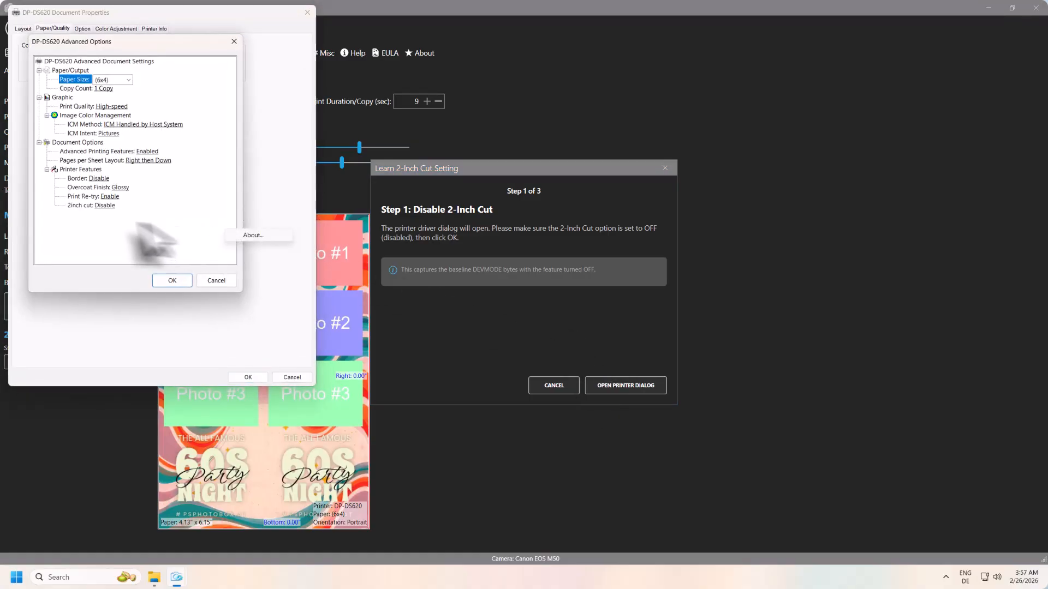
{"action": "left_click", "coordinate": [106, 207]}
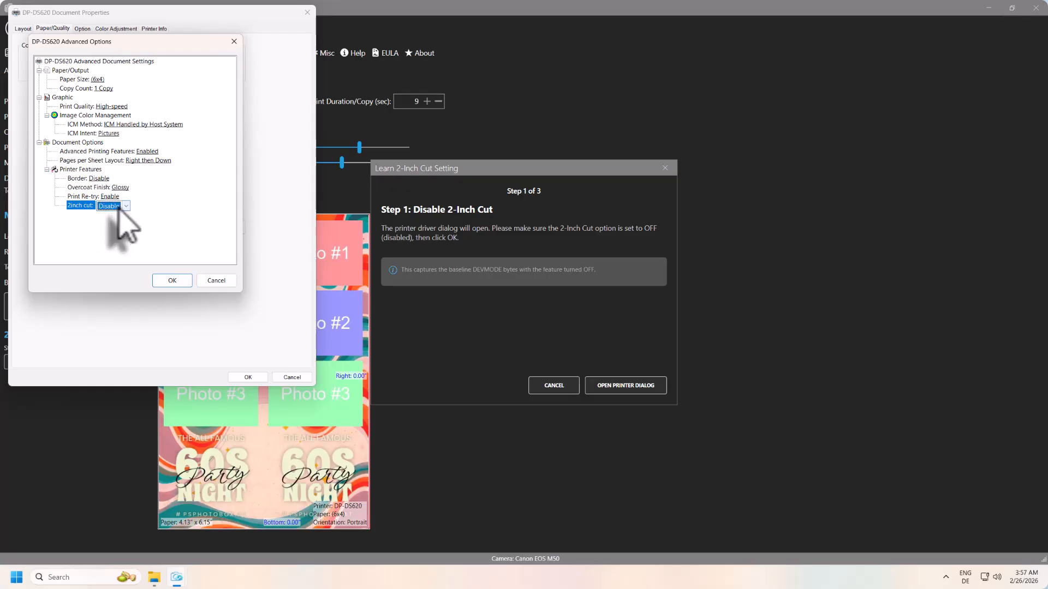
{"action": "left_click", "coordinate": [174, 280]}
{"action": "left_click", "coordinate": [248, 377]}
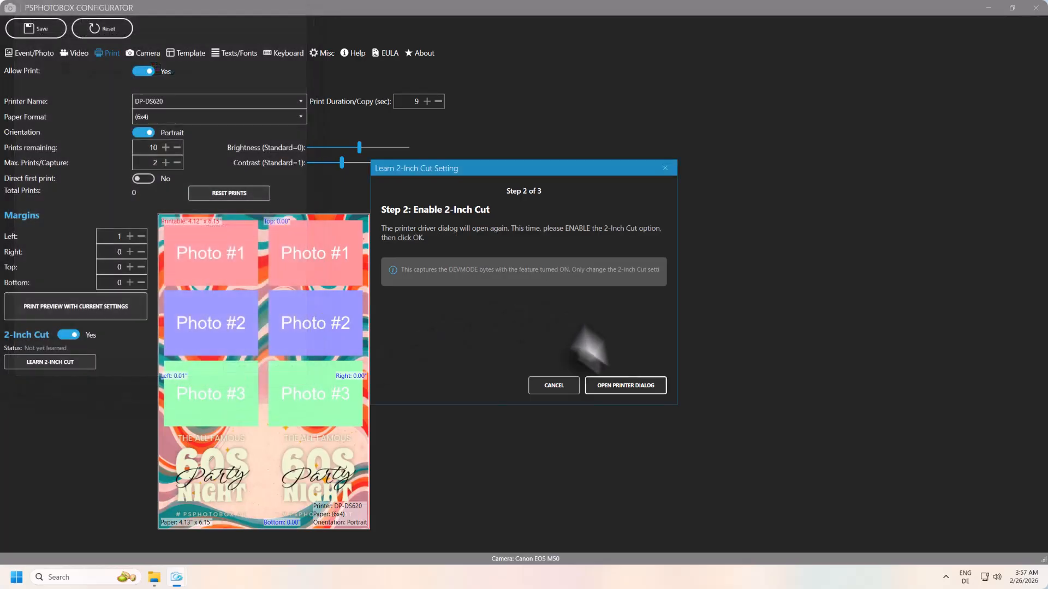
For the second learning stage, set 2inch cut to Enable in the DP-DS620 driver's advanced options and confirm
{"action": "left_click", "coordinate": [622, 385]}
{"action": "left_click", "coordinate": [224, 228]}
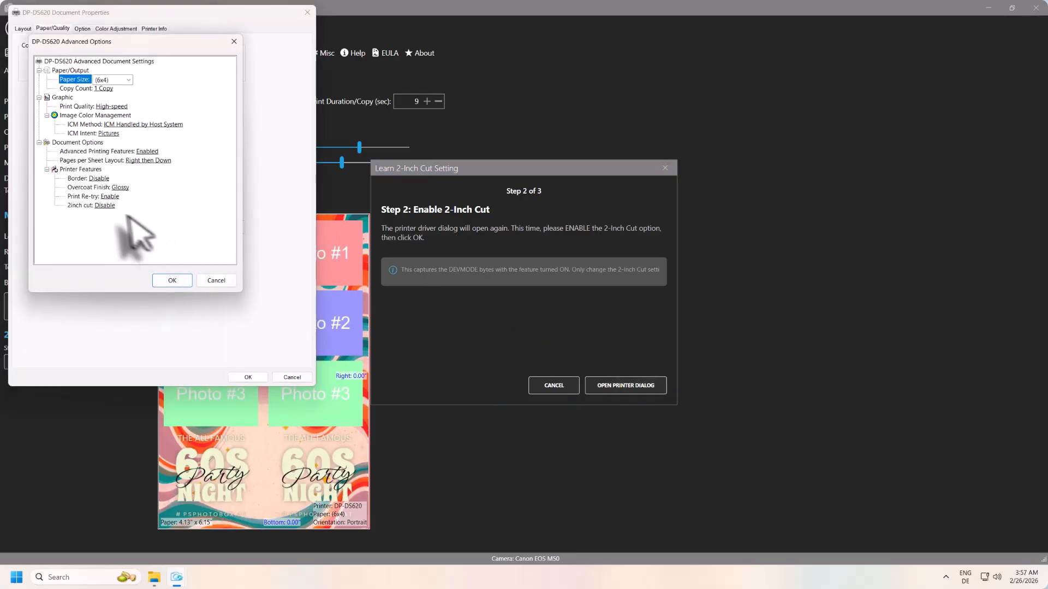
{"action": "left_click", "coordinate": [108, 208]}
{"action": "left_click", "coordinate": [108, 207]}
{"action": "left_click", "coordinate": [109, 226]}
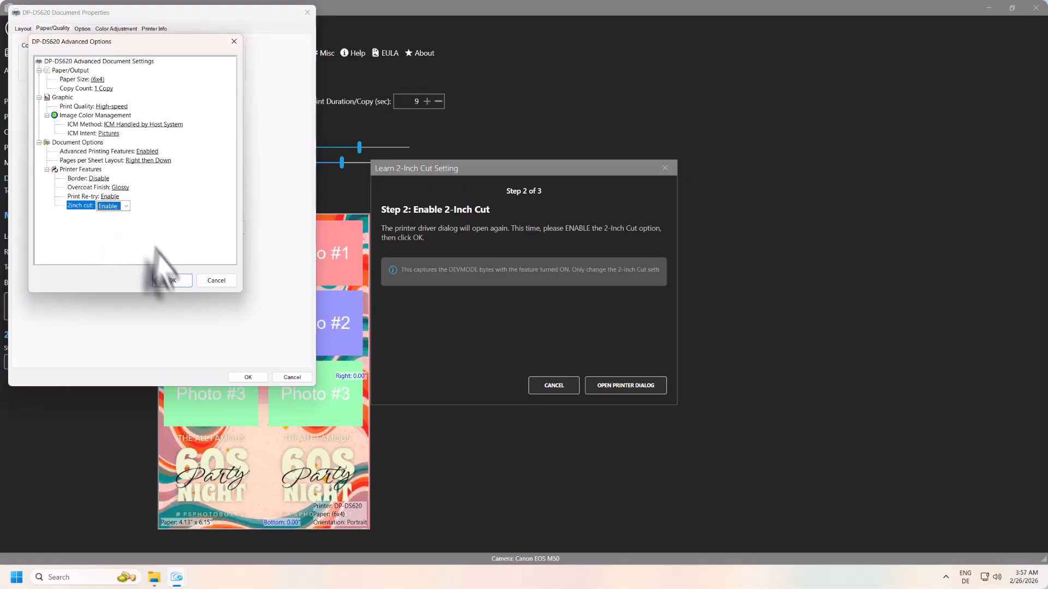
{"action": "left_click", "coordinate": [171, 280]}
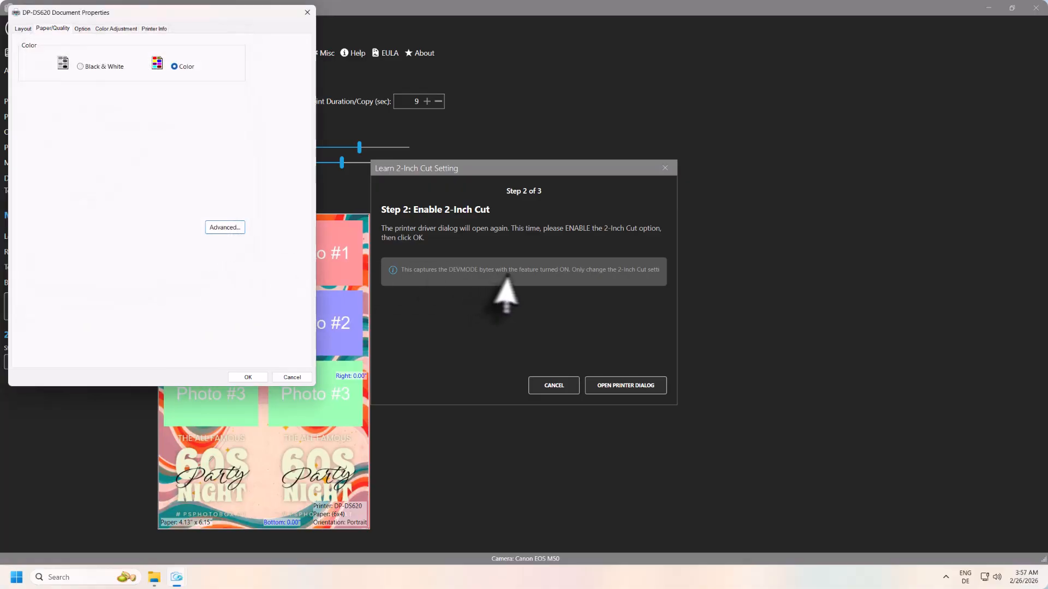
{"action": "left_click", "coordinate": [248, 377]}
Finish the verification stage with the driver's 2inch cut on Disable, close the learning assistant, and save the configuration
{"action": "left_click", "coordinate": [611, 385]}
{"action": "left_click", "coordinate": [224, 227]}
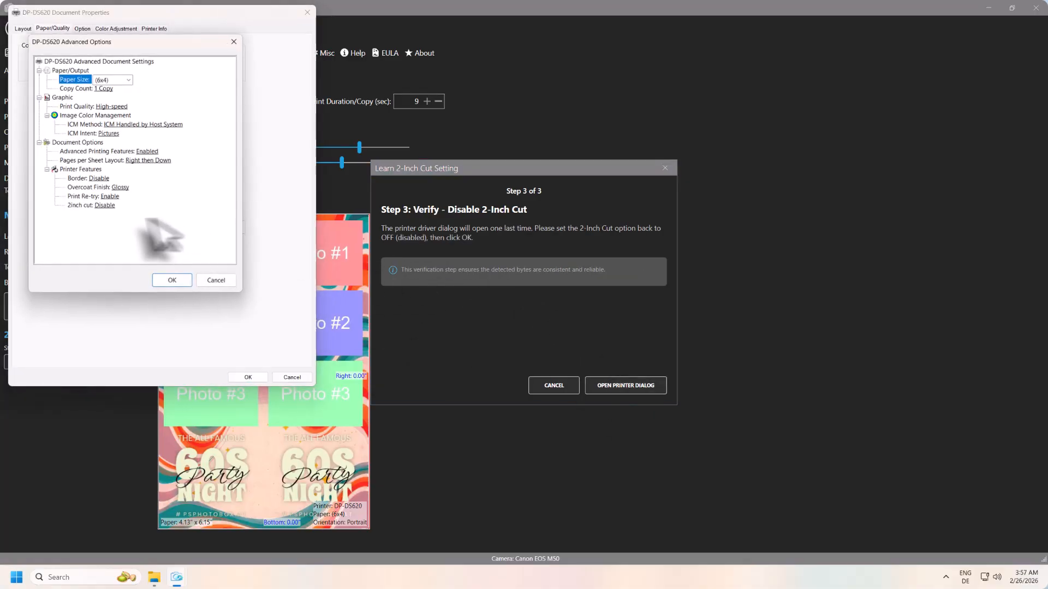
{"action": "left_click", "coordinate": [109, 207]}
{"action": "left_click", "coordinate": [172, 280]}
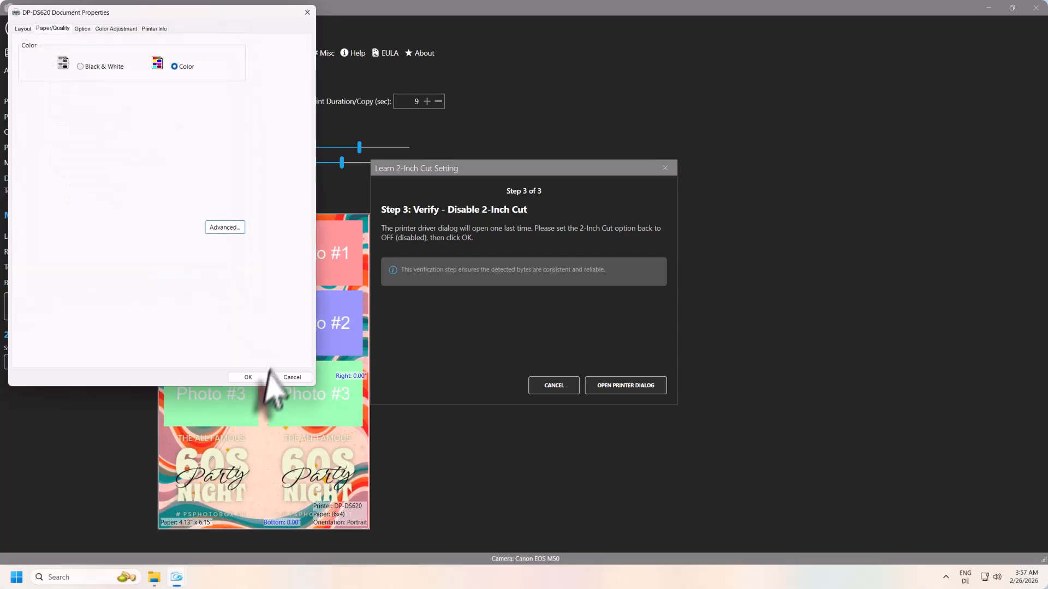
{"action": "left_click", "coordinate": [247, 376]}
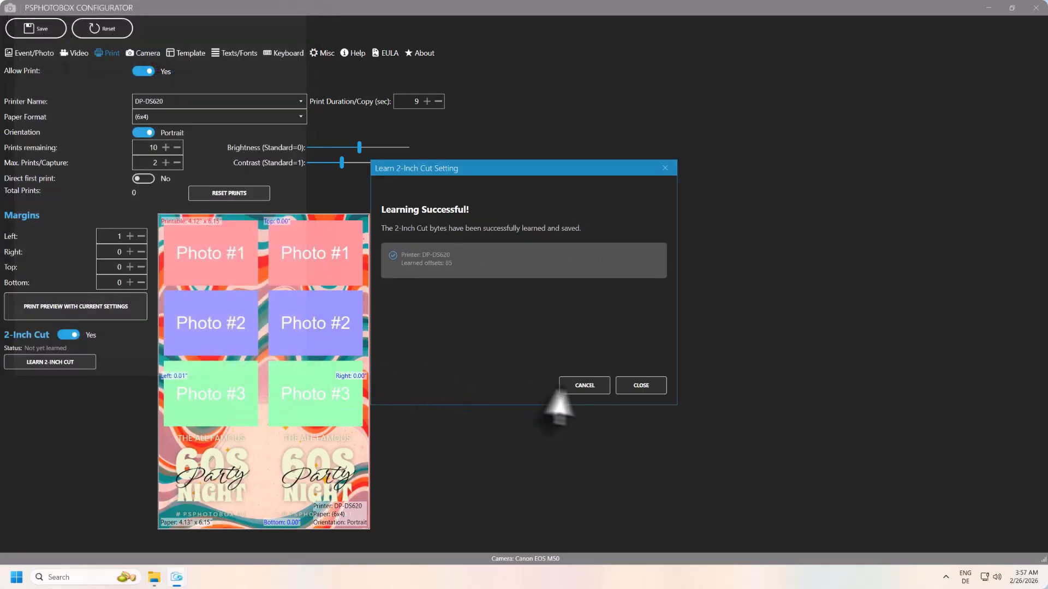
{"action": "left_click", "coordinate": [637, 391]}
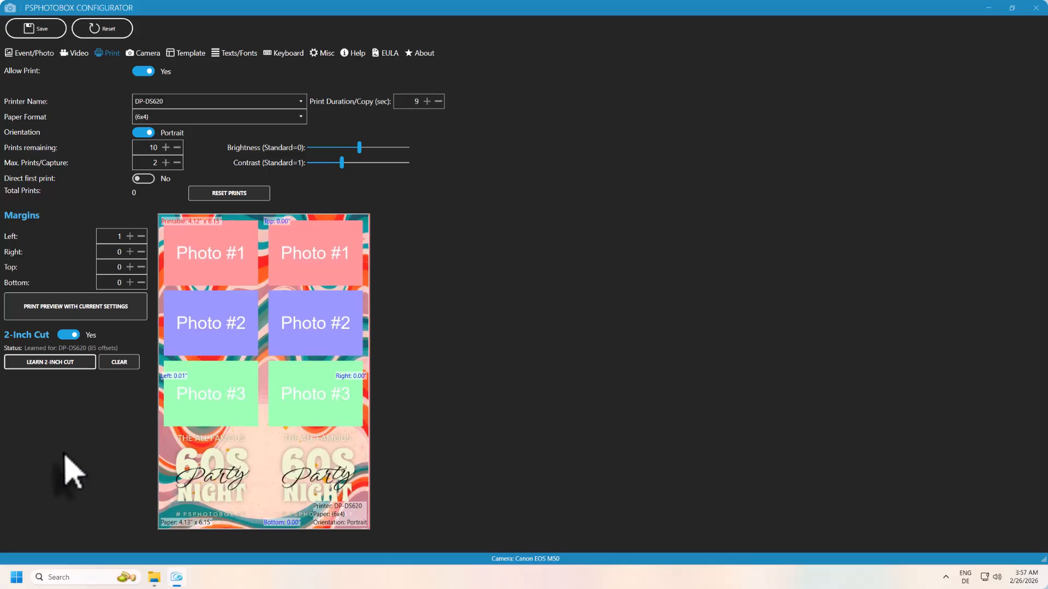
{"action": "left_click", "coordinate": [41, 34]}
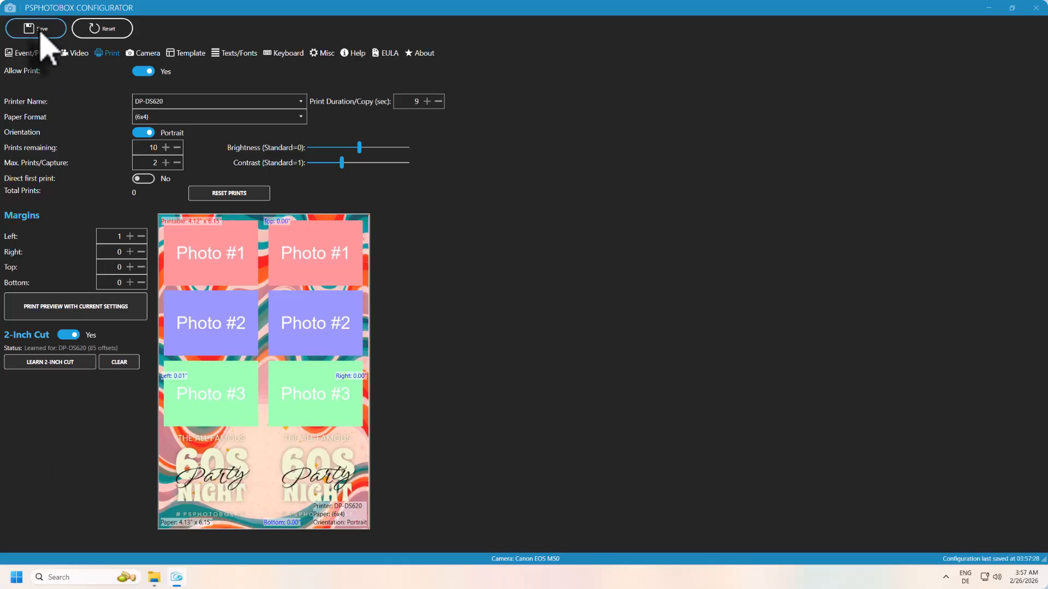
Open the template editor and turn off the 2-Inch Cut option in the template layout
{"action": "left_click", "coordinate": [188, 55]}
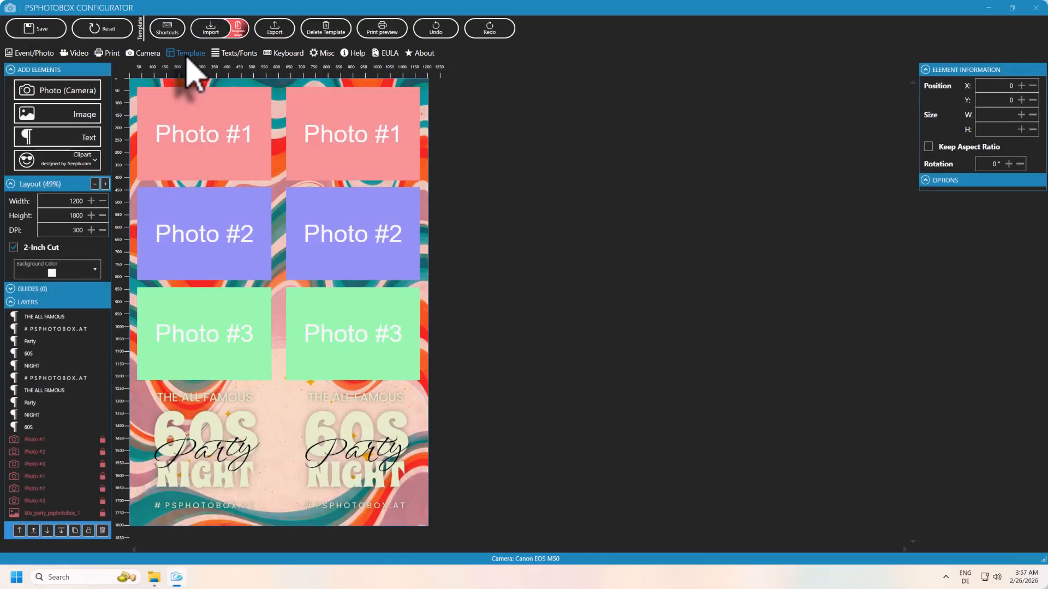
{"action": "left_click", "coordinate": [12, 248]}
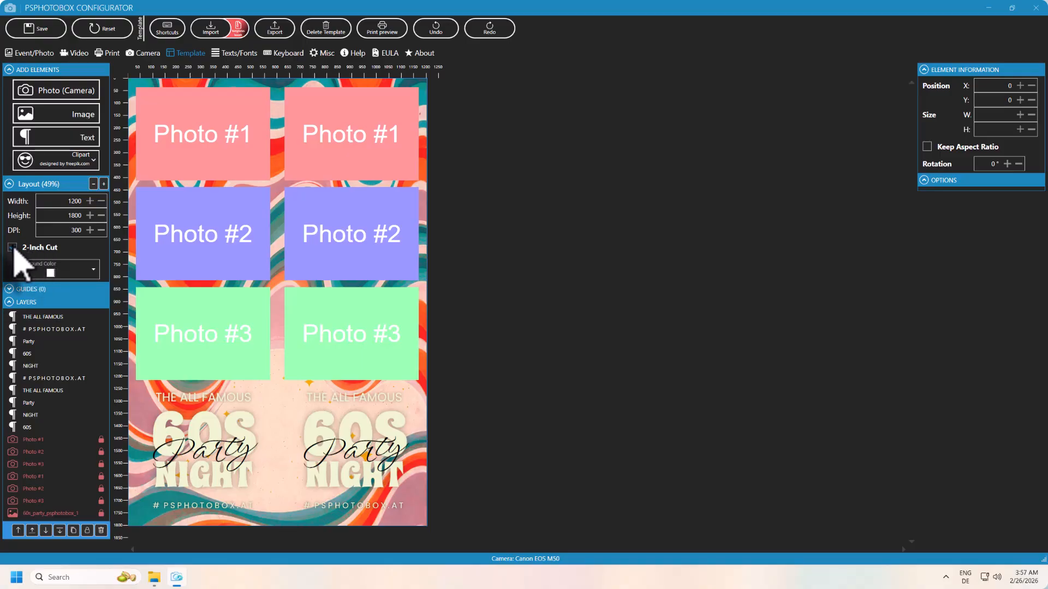
Turn the 2-Inch Cut option back on in the template layout
{"action": "left_click", "coordinate": [13, 248]}
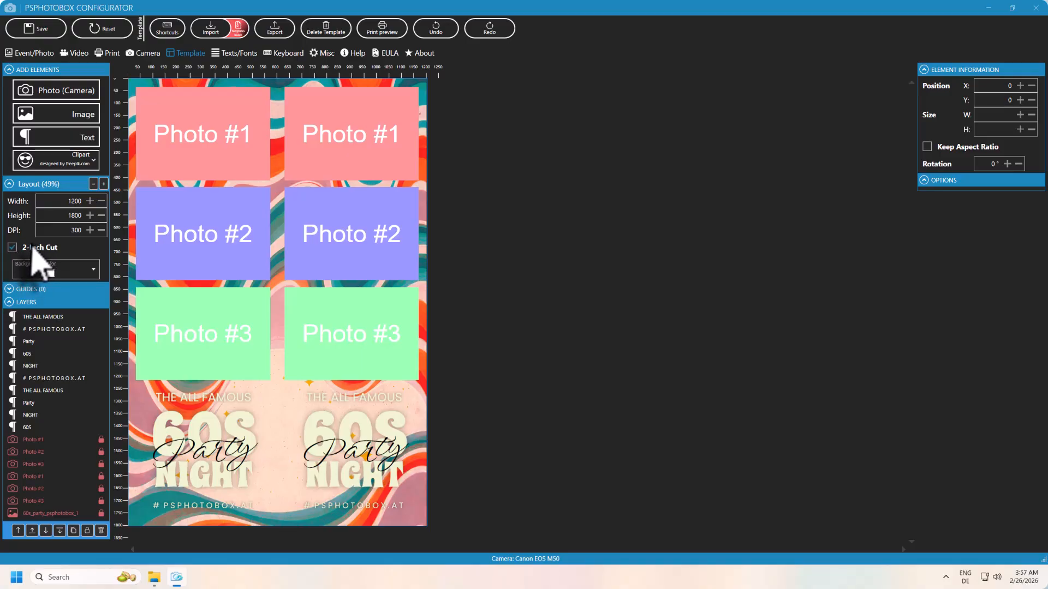
In the greenscreen settings, set psphotobox_wedding_background_6000x4000.jpg from C:\temp as the background image
{"action": "left_click", "coordinate": [109, 55]}
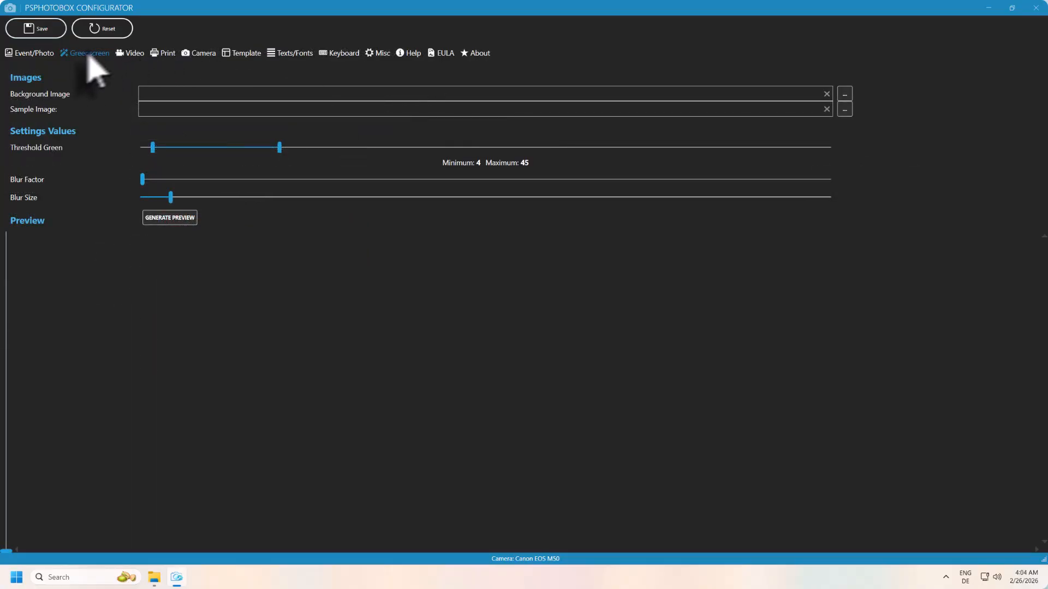
{"action": "left_click", "coordinate": [845, 94]}
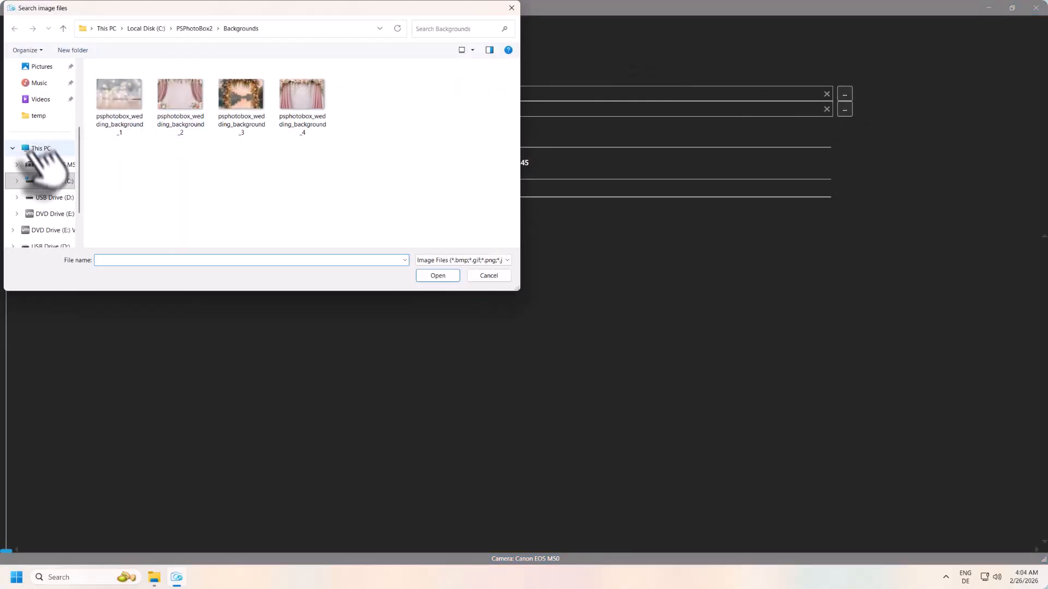
{"action": "left_click", "coordinate": [48, 181]}
{"action": "double_click", "coordinate": [131, 170]}
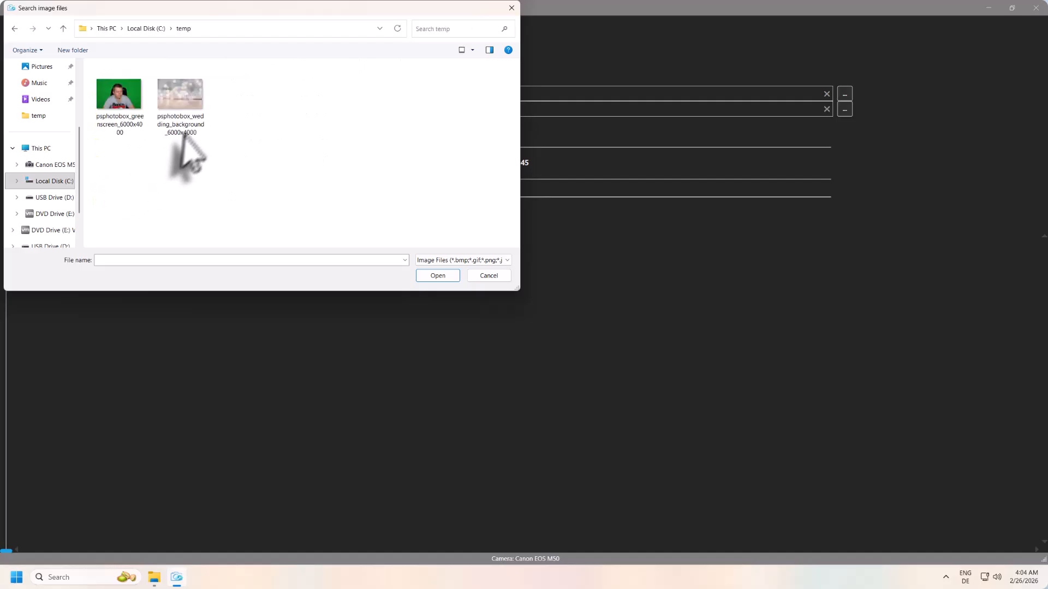
{"action": "double_click", "coordinate": [190, 109]}
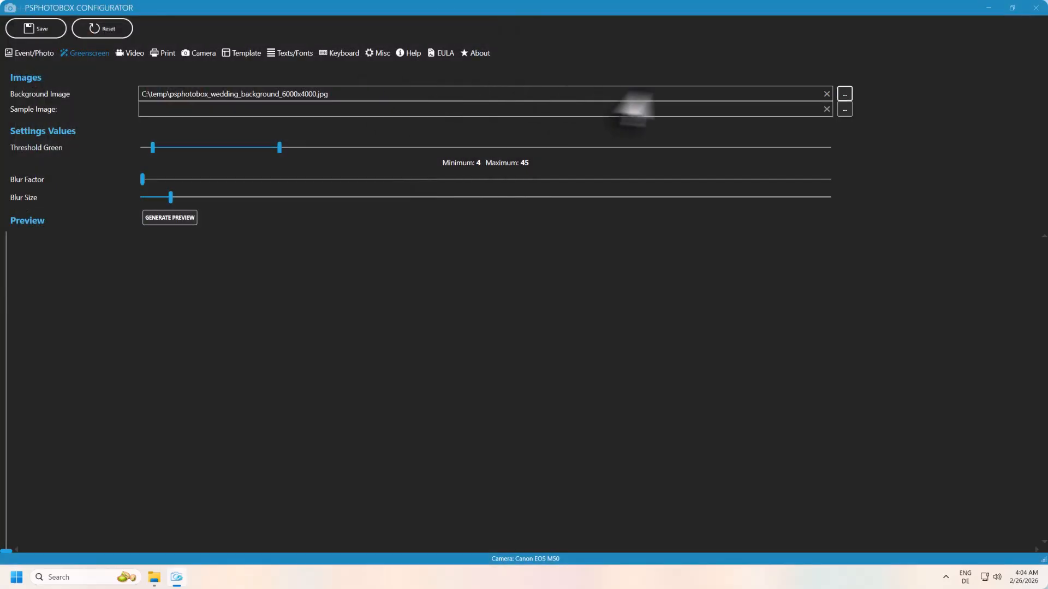
Choose psphotobox_greenscreen_6000x4000.jpg from C:\temp as the greenscreen sample image
{"action": "left_click", "coordinate": [844, 109]}
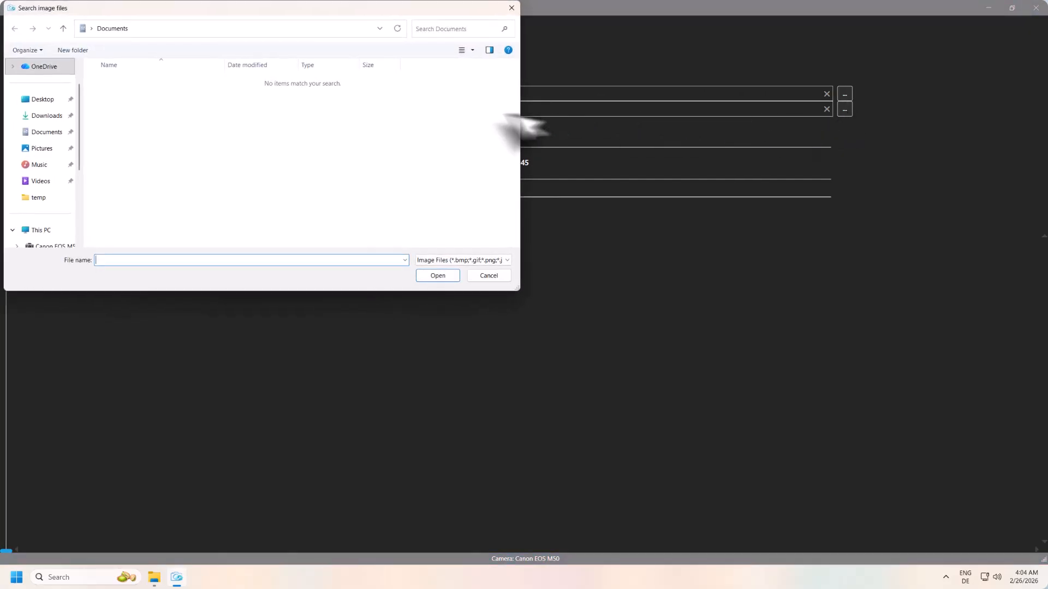
{"action": "left_click", "coordinate": [42, 230]}
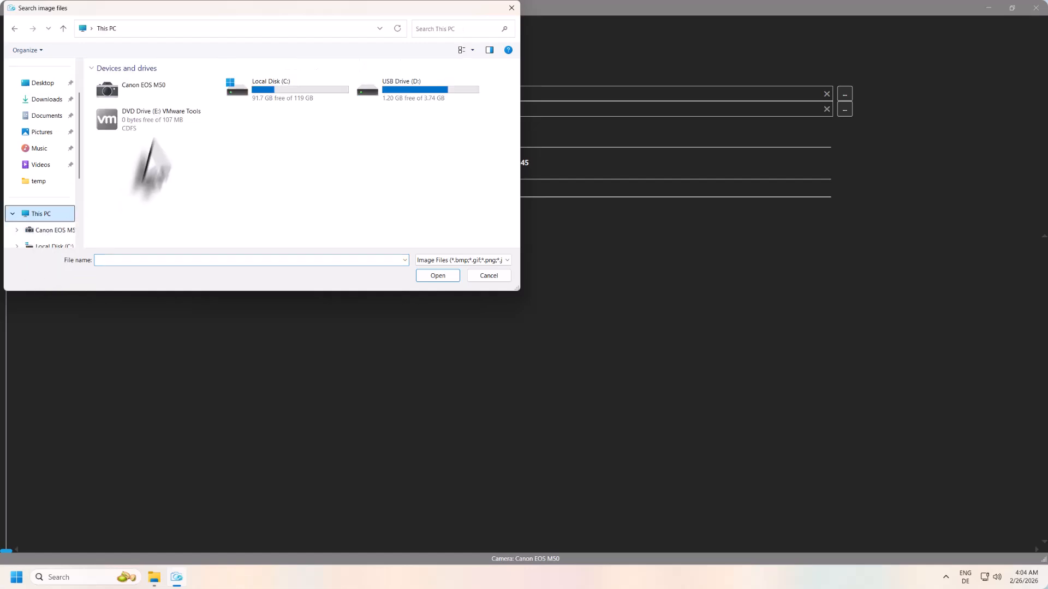
{"action": "left_click", "coordinate": [261, 101]}
{"action": "double_click", "coordinate": [257, 90]}
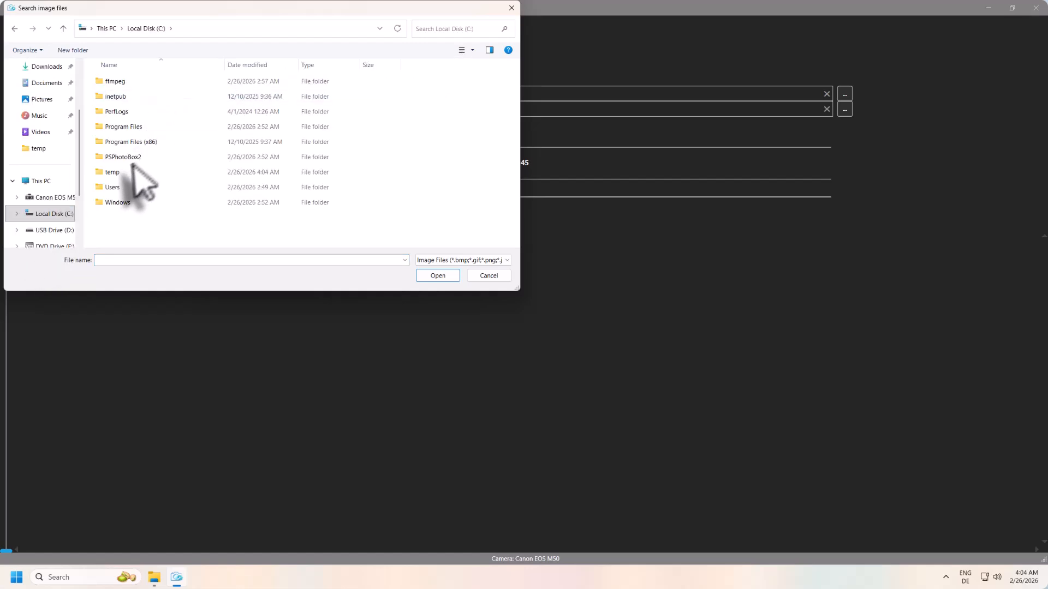
{"action": "double_click", "coordinate": [119, 175]}
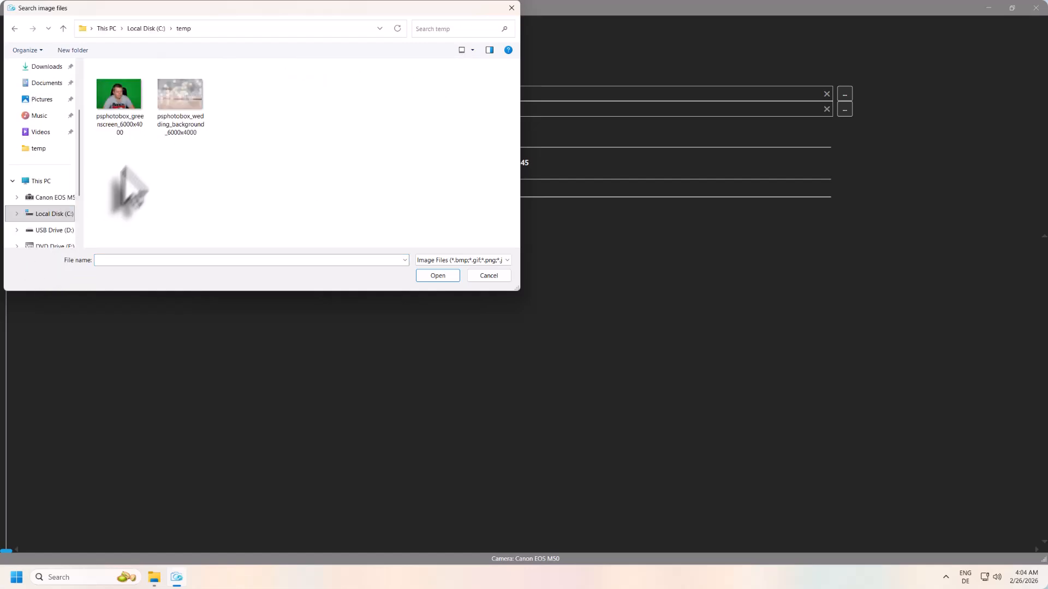
{"action": "left_click", "coordinate": [120, 107]}
{"action": "double_click", "coordinate": [120, 107]}
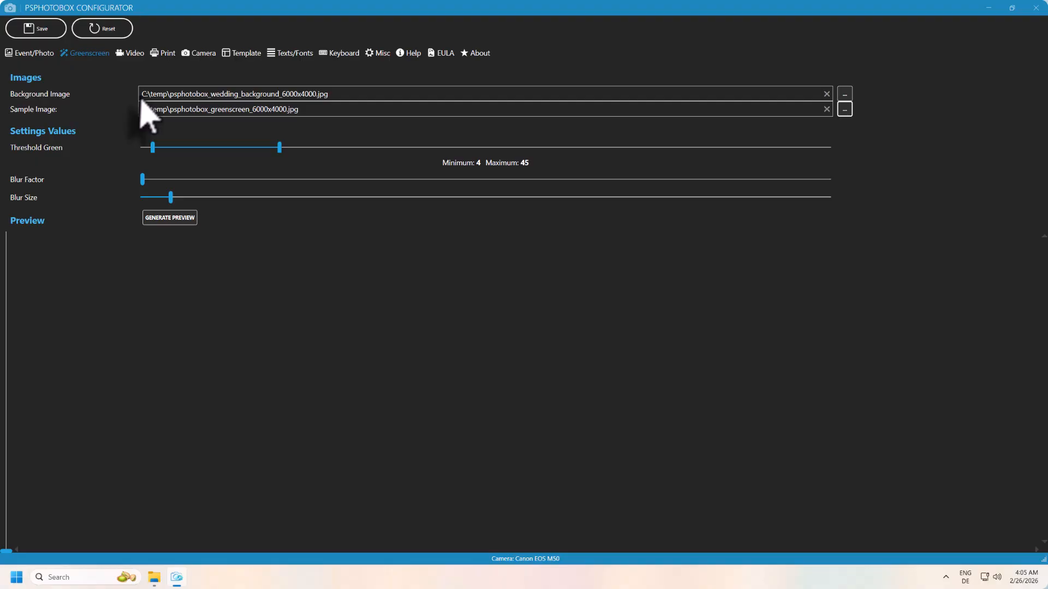
{"action": "left_click", "coordinate": [191, 110]}
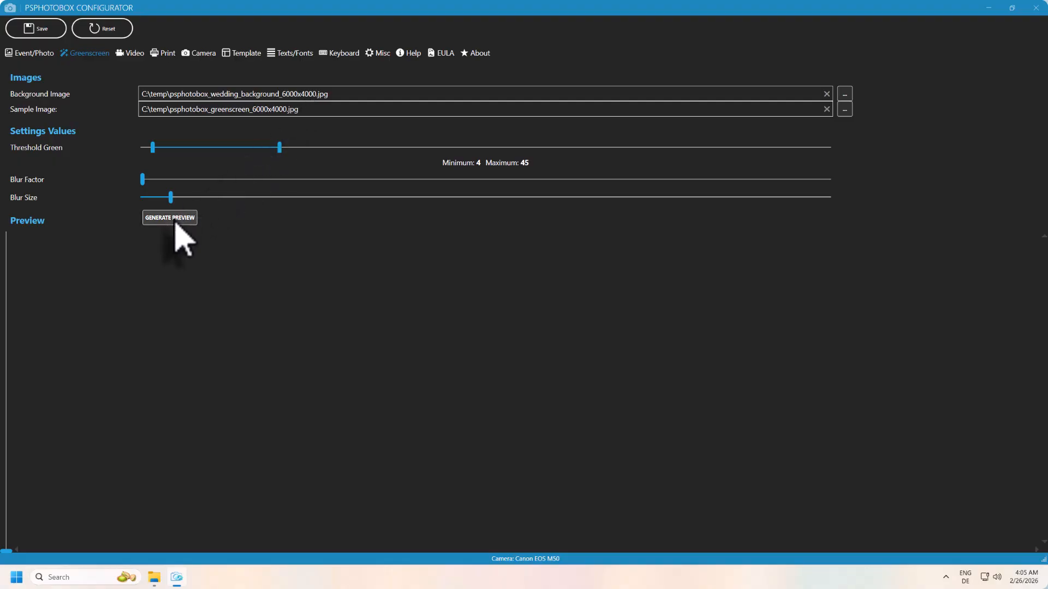
Set the green threshold to minimum 85 and maximum 127, raise the blur factor, and generate the greenscreen preview
{"action": "left_click_drag", "start_coordinate": [220, 147], "coordinate": [249, 148]}
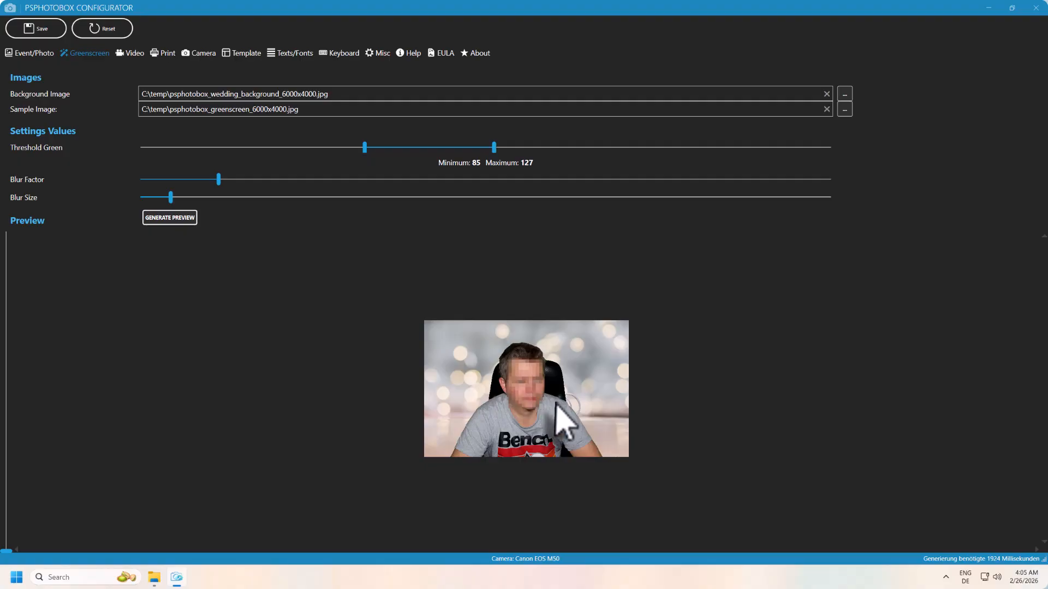
{"action": "scroll", "coordinate": [555, 404], "scroll_direction": "up", "scroll_amount": 2}
{"action": "scroll", "coordinate": [555, 404], "scroll_direction": "down", "scroll_amount": 1}
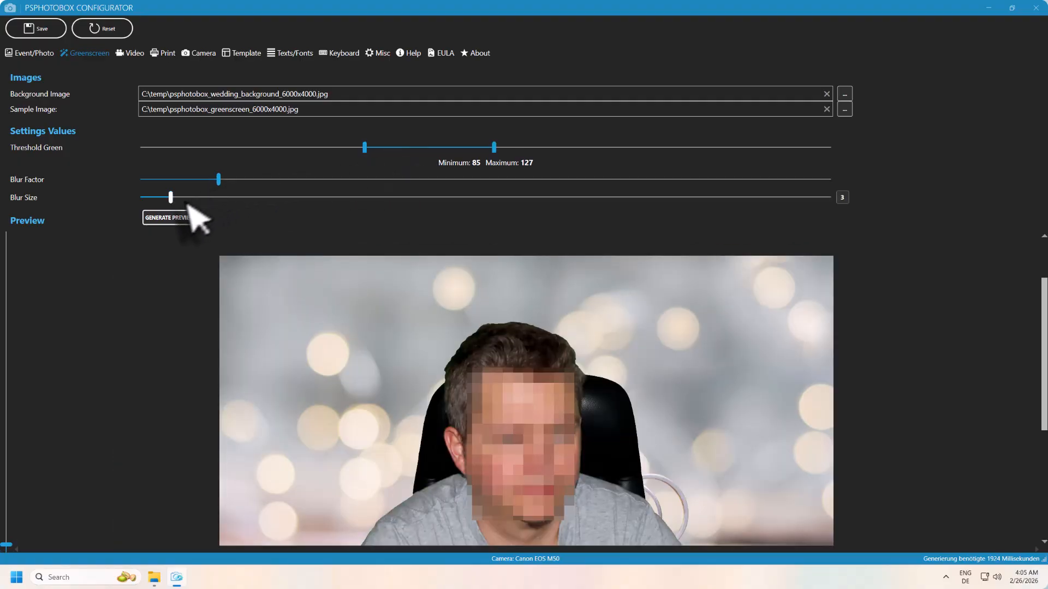
{"action": "left_click", "coordinate": [330, 180]}
{"action": "left_click", "coordinate": [188, 218]}
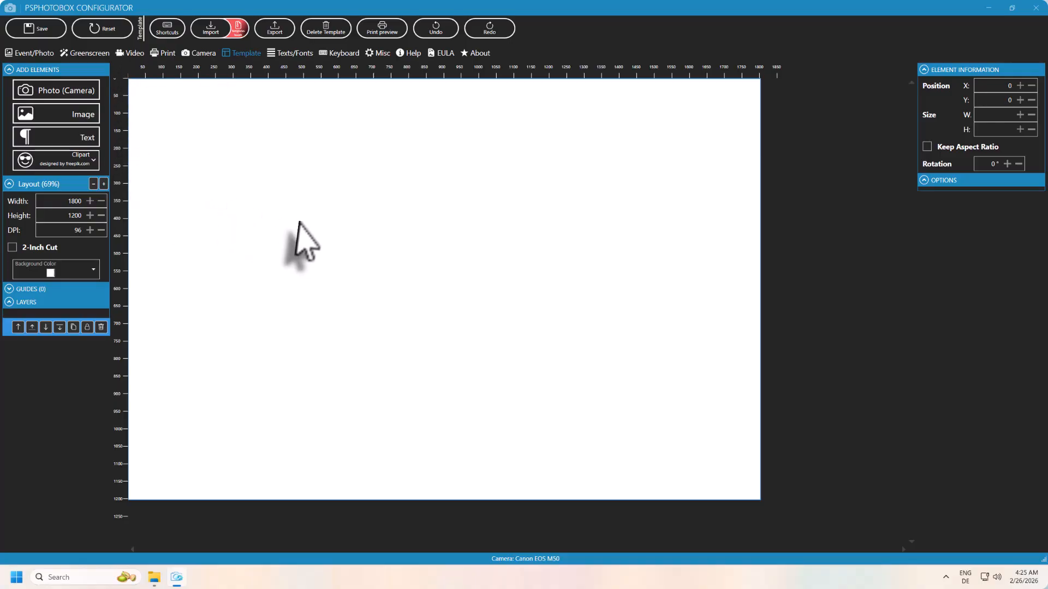
Add a first camera photo placeholder to the blank 1800 × 1200 template
{"action": "scroll", "coordinate": [304, 241], "scroll_direction": "up", "scroll_amount": 2}
{"action": "scroll", "coordinate": [303, 241], "scroll_direction": "down", "scroll_amount": 2}
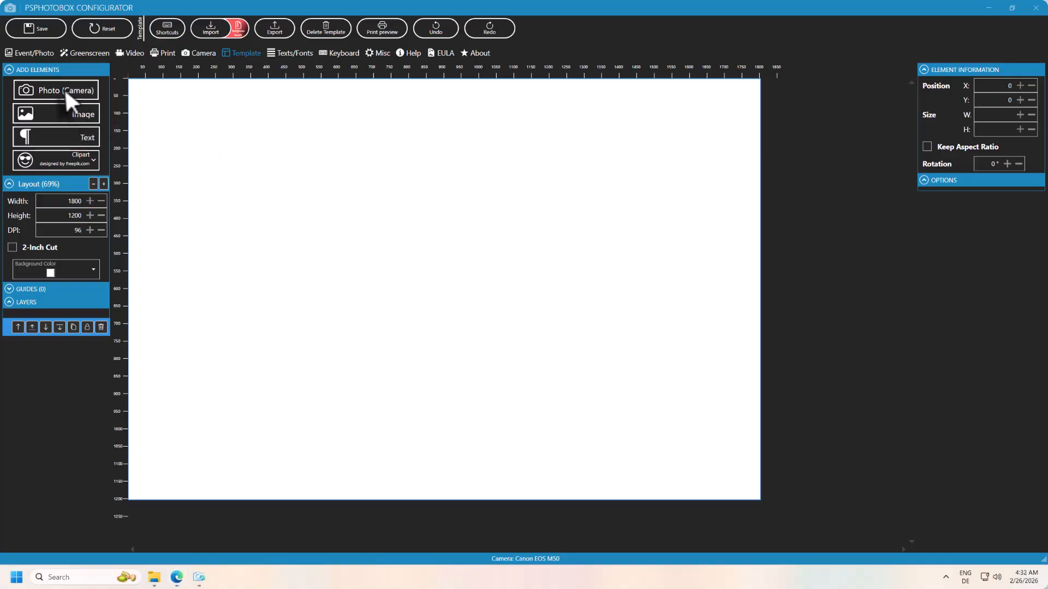
{"action": "left_click", "coordinate": [65, 90]}
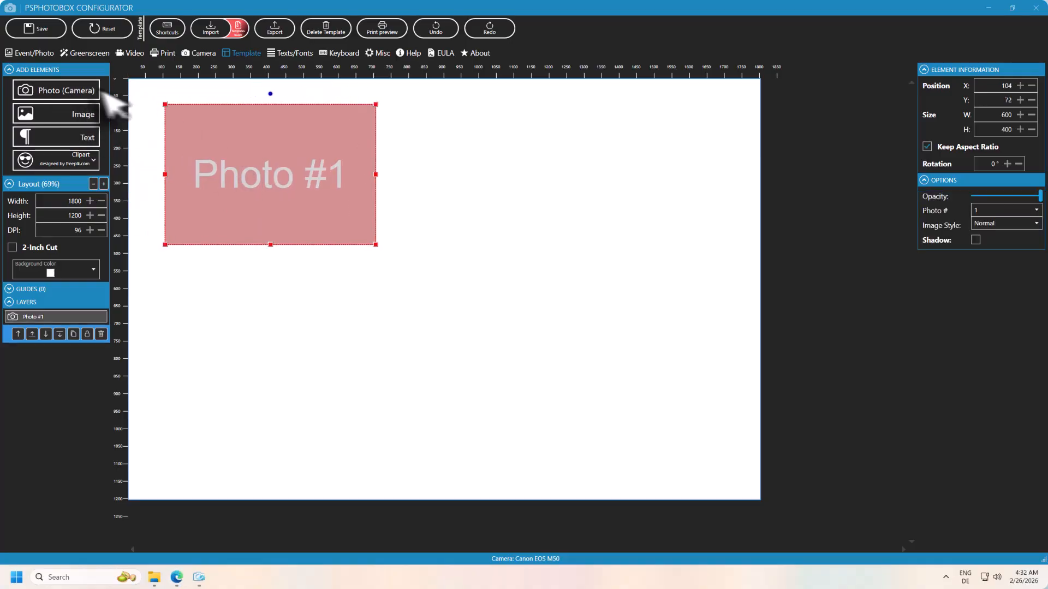
Add the pexels-pixabay-50594 picture from the Pictures folder to the template and minimize the file window
{"action": "left_click", "coordinate": [80, 121]}
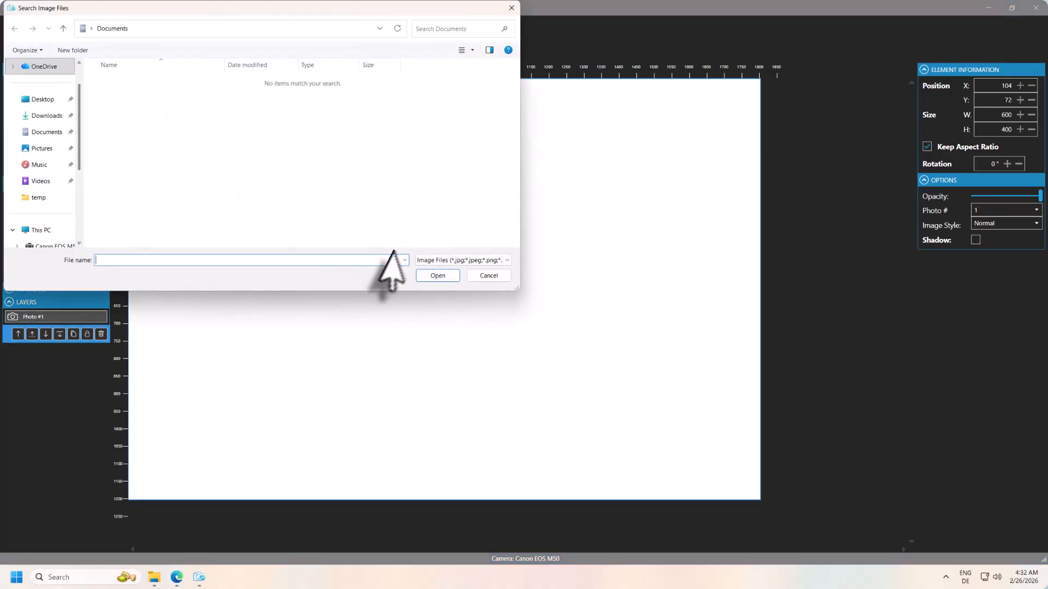
{"action": "left_click", "coordinate": [488, 275]}
{"action": "mouse_move", "coordinate": [154, 577]}
{"action": "left_click", "coordinate": [203, 546]}
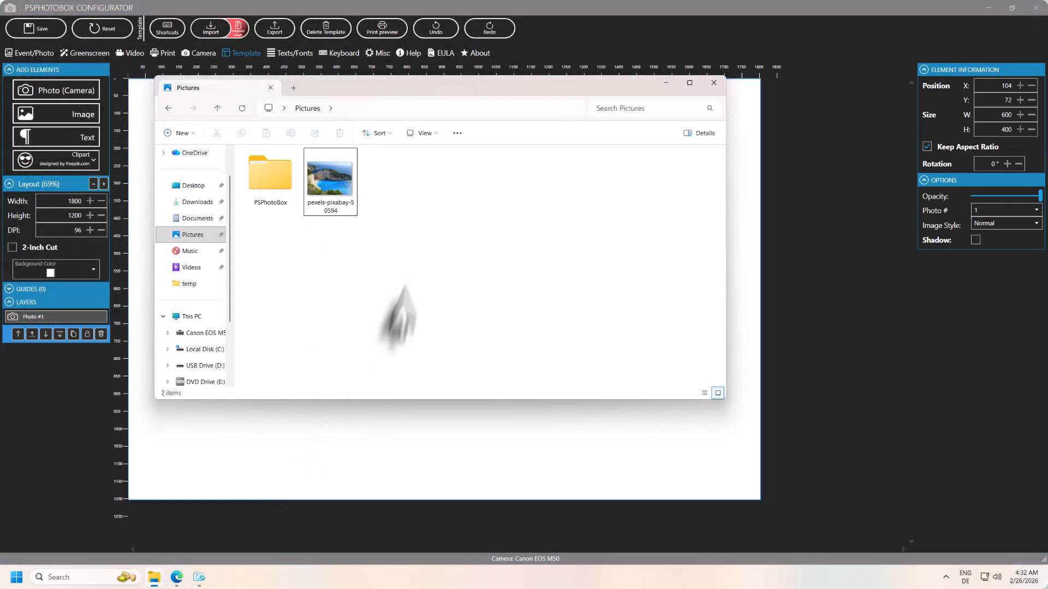
{"action": "left_click", "coordinate": [332, 202]}
{"action": "left_click_drag", "start_coordinate": [332, 219], "coordinate": [376, 436]}
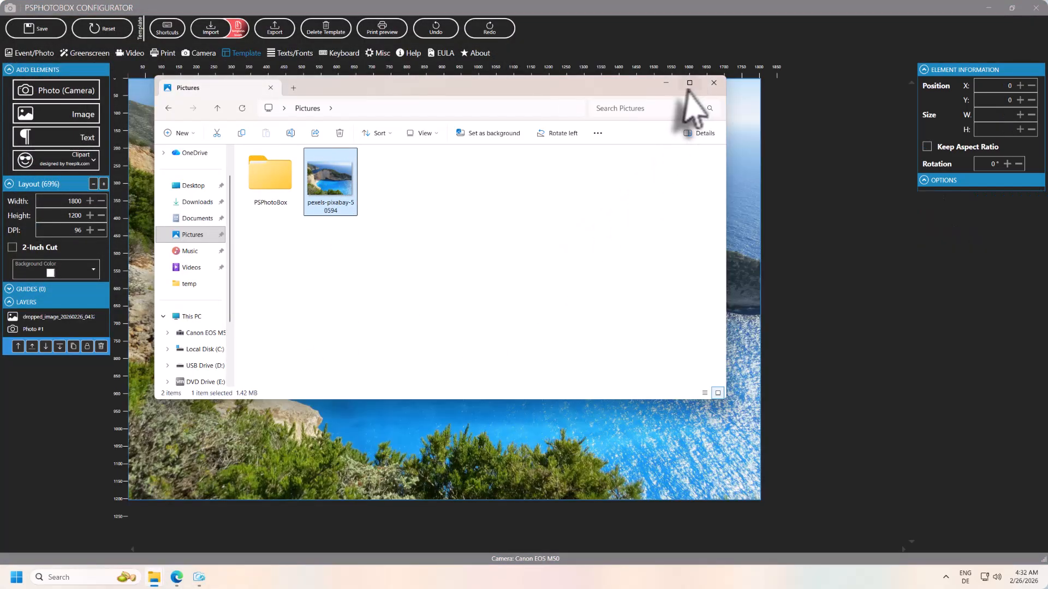
{"action": "left_click", "coordinate": [665, 84]}
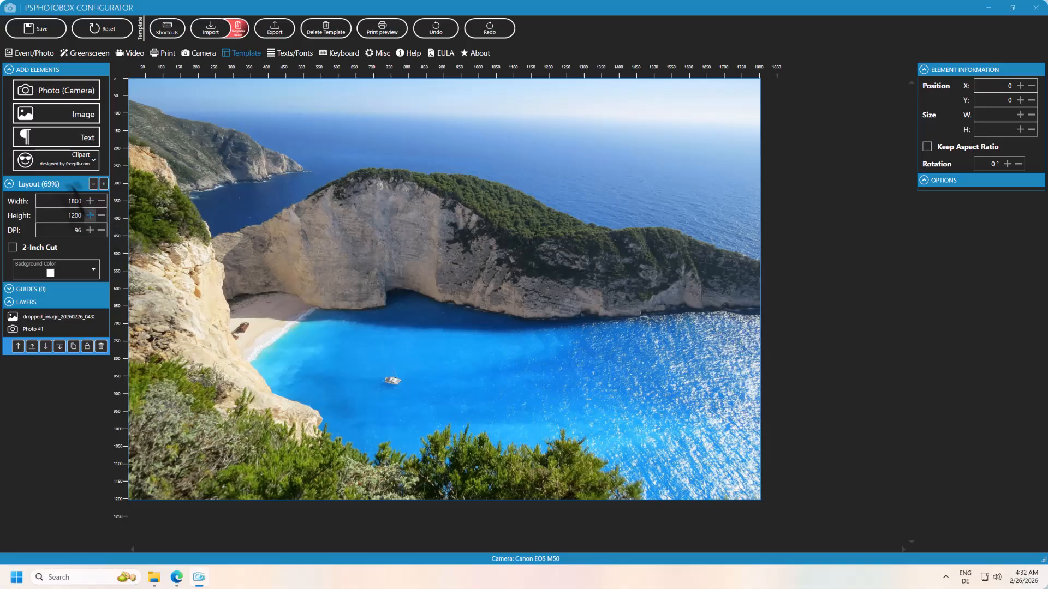
Add a text element to the template and place it at about X 244, Y 90
{"action": "left_click", "coordinate": [63, 138]}
{"action": "left_click_drag", "start_coordinate": [151, 104], "coordinate": [236, 134]}
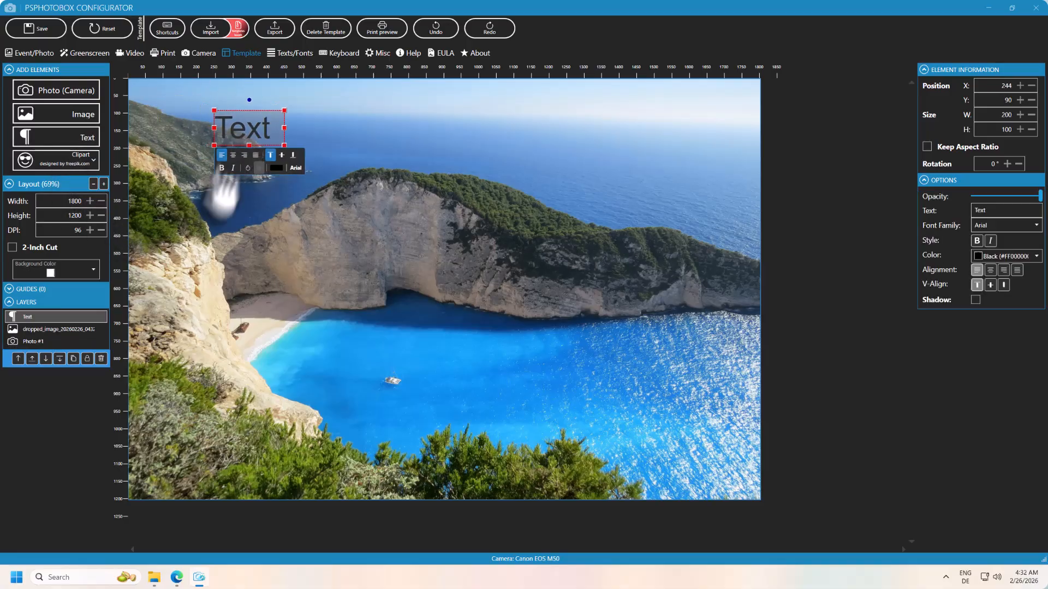
{"action": "left_click", "coordinate": [195, 203]}
Insert the piñata clipart and place it near the middle of the template
{"action": "left_click", "coordinate": [80, 163]}
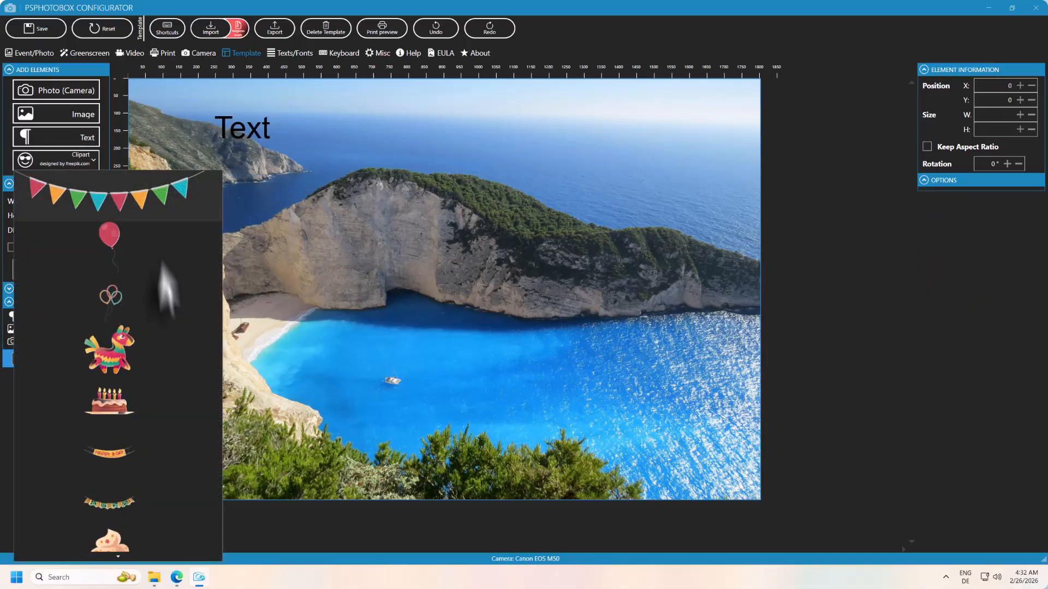
{"action": "left_click", "coordinate": [112, 357]}
{"action": "left_click_drag", "start_coordinate": [251, 188], "coordinate": [421, 316]}
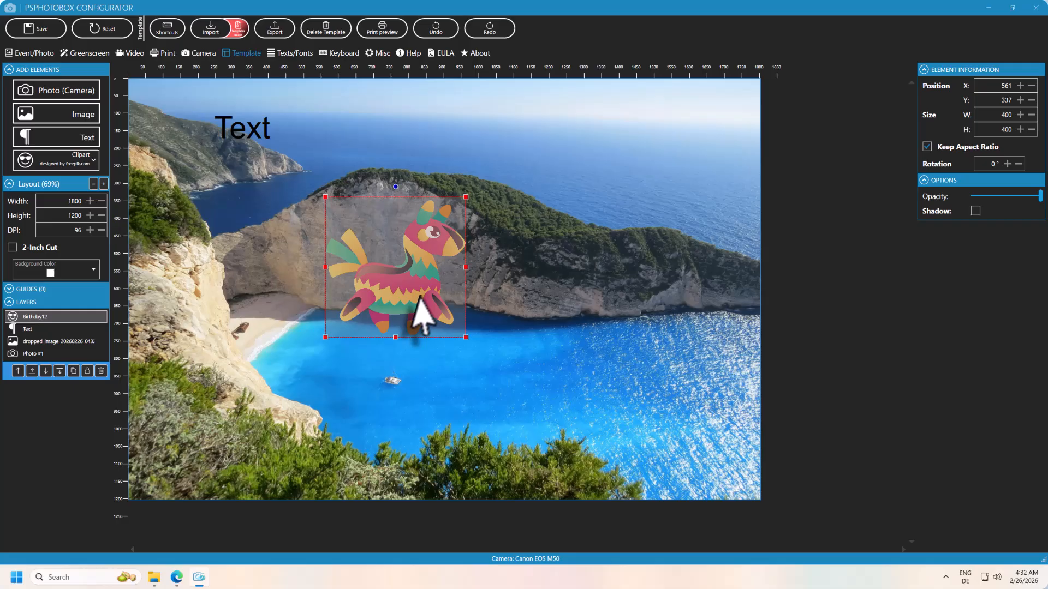
{"action": "left_click", "coordinate": [420, 228]}
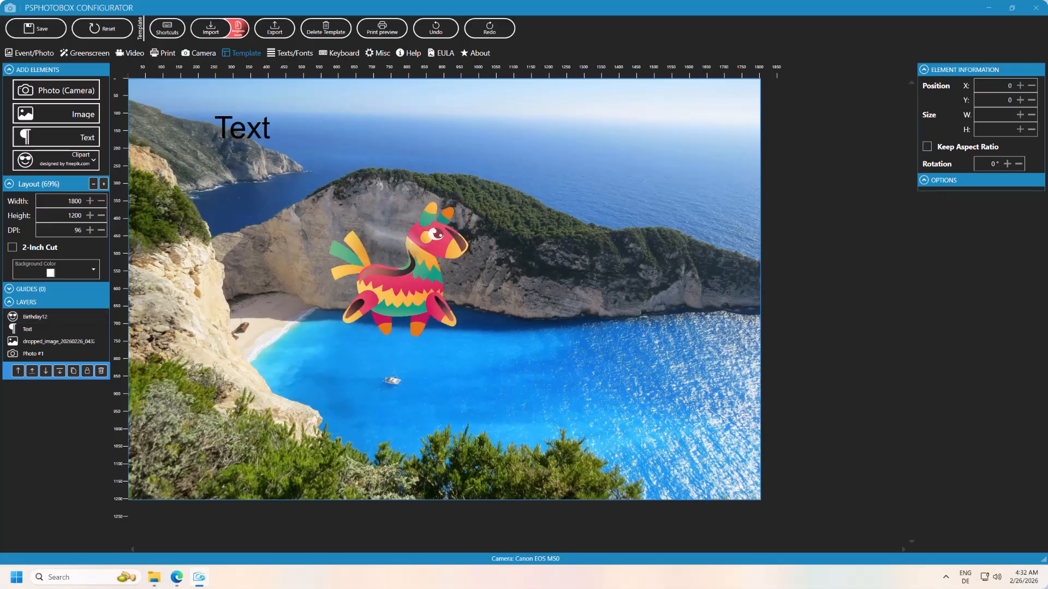
Add two more photo placeholders, placing Photo #2 in the template's upper right and Photo #3 in its lower right
{"action": "left_click", "coordinate": [85, 98]}
{"action": "left_click_drag", "start_coordinate": [205, 145], "coordinate": [637, 167]}
{"action": "left_click", "coordinate": [92, 96]}
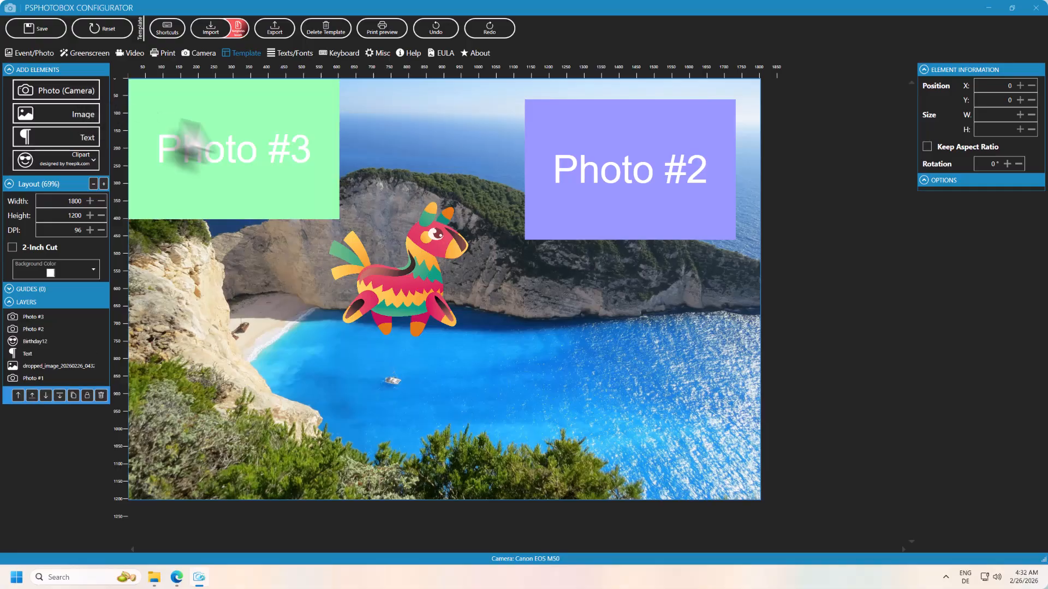
{"action": "left_click_drag", "start_coordinate": [219, 150], "coordinate": [636, 393]}
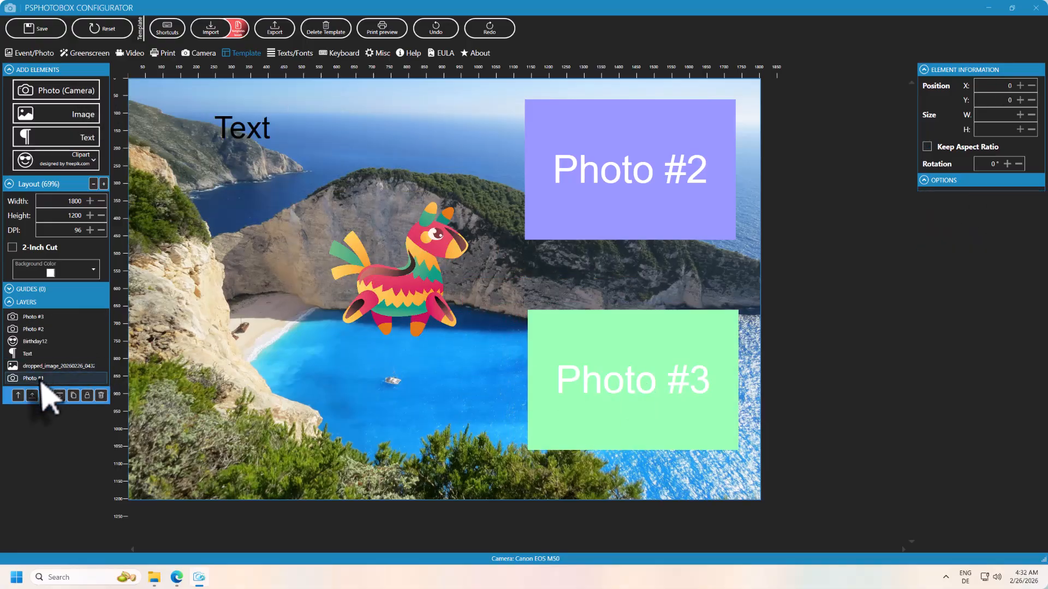
Raise the Photo #1 layer above the piñata clipart and move the placeholder to about X 61, Y 720
{"action": "left_click_drag", "start_coordinate": [47, 379], "coordinate": [47, 337]}
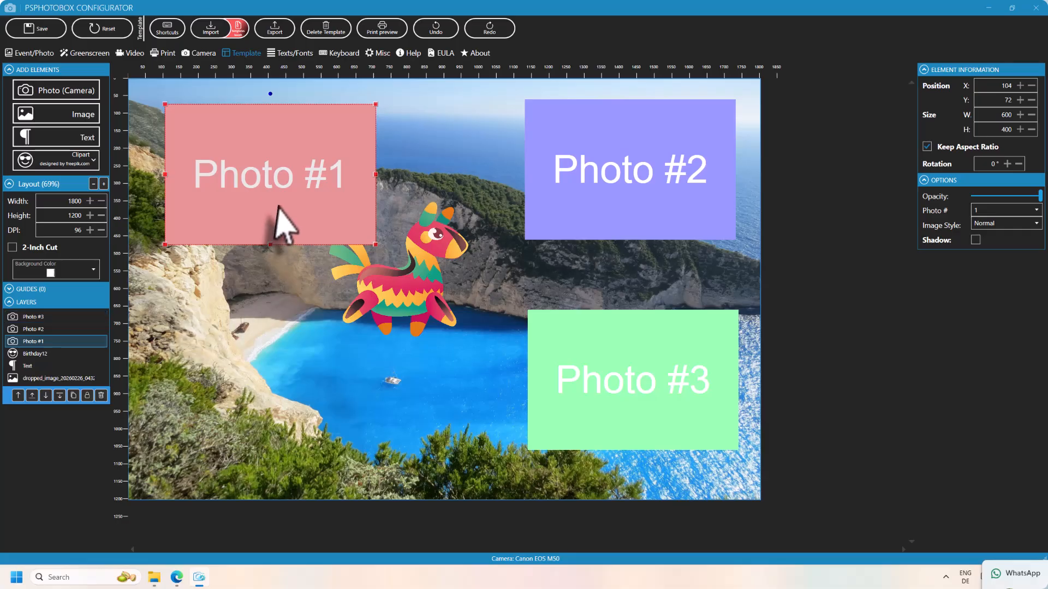
{"action": "left_click_drag", "start_coordinate": [281, 222], "coordinate": [271, 451]}
{"action": "left_click", "coordinate": [263, 431]}
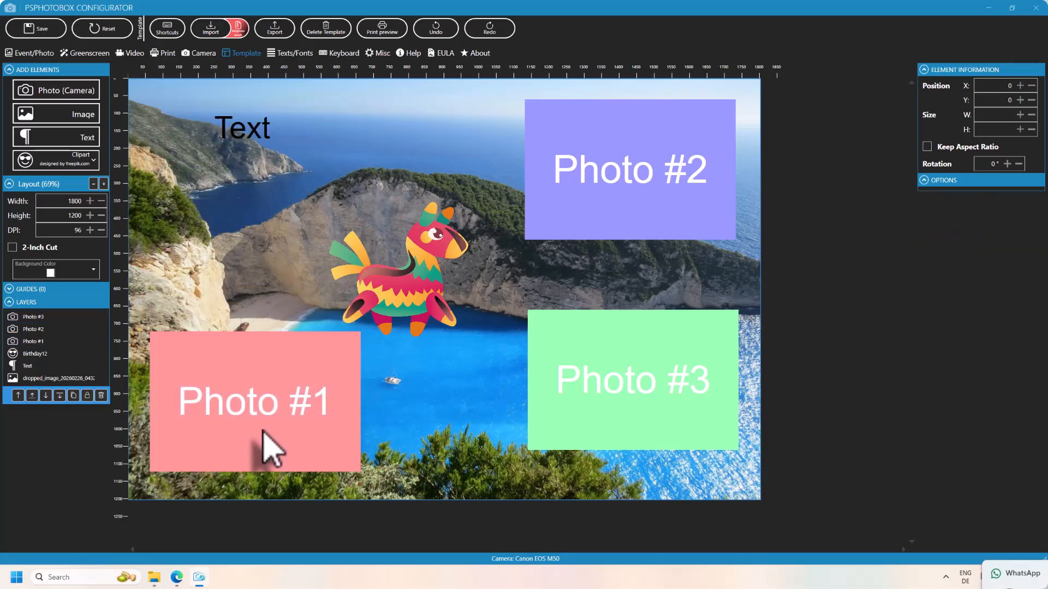
Assign photo number 1 to the template's lower-right placeholder and set its image style to Grayscale
{"action": "left_click", "coordinate": [289, 380]}
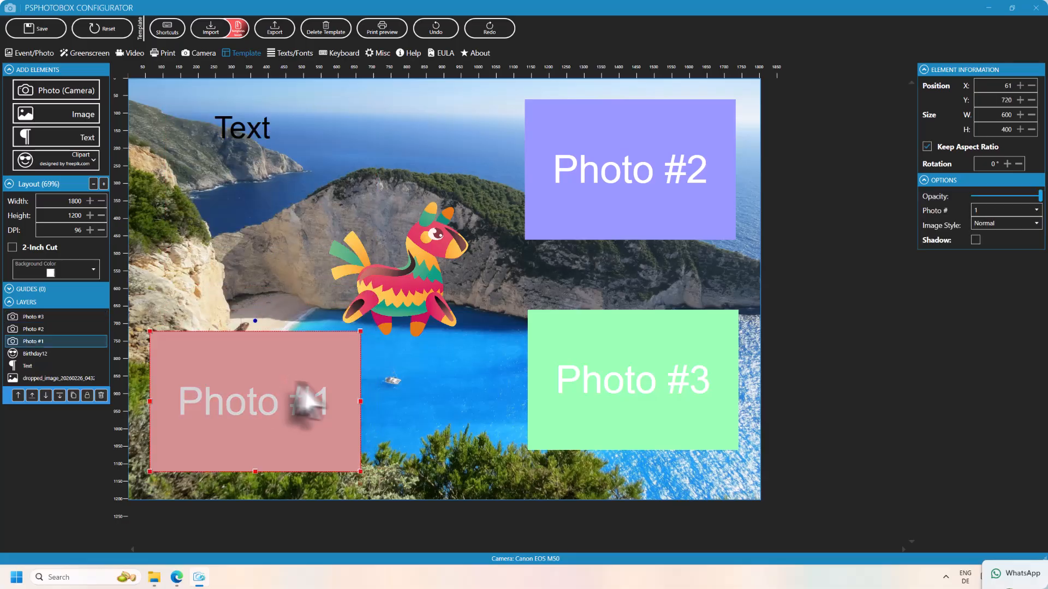
{"action": "left_click", "coordinate": [1009, 209]}
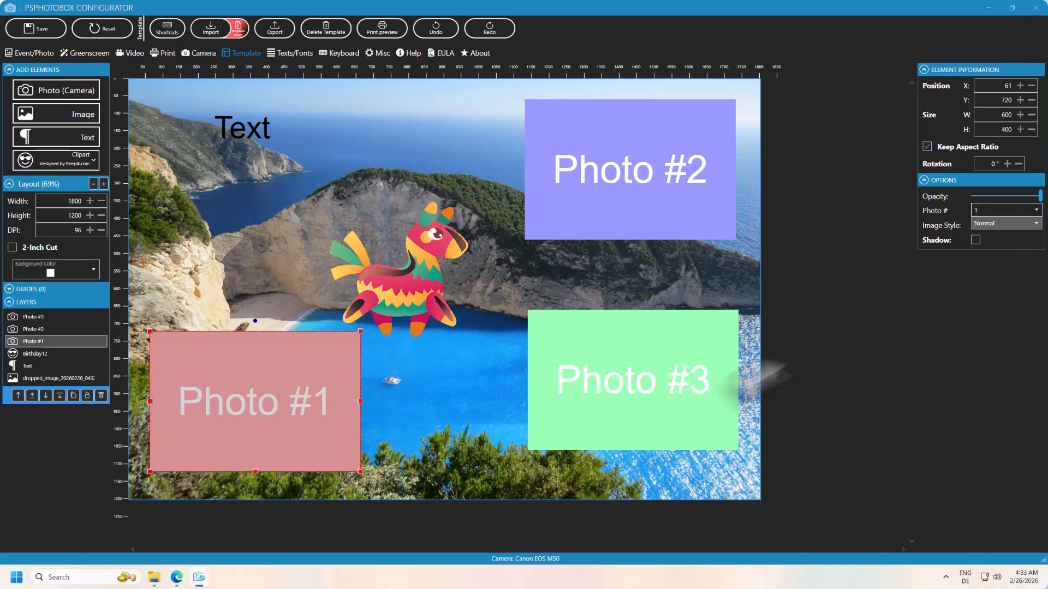
{"action": "left_click", "coordinate": [690, 394]}
{"action": "left_click", "coordinate": [989, 210]}
{"action": "left_click", "coordinate": [985, 223]}
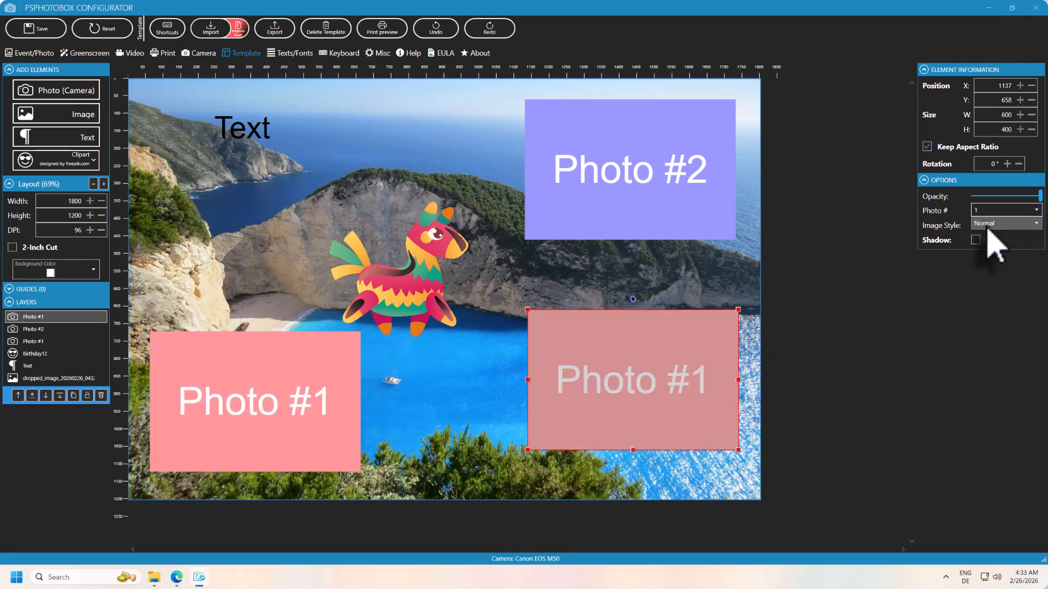
{"action": "left_click", "coordinate": [994, 227]}
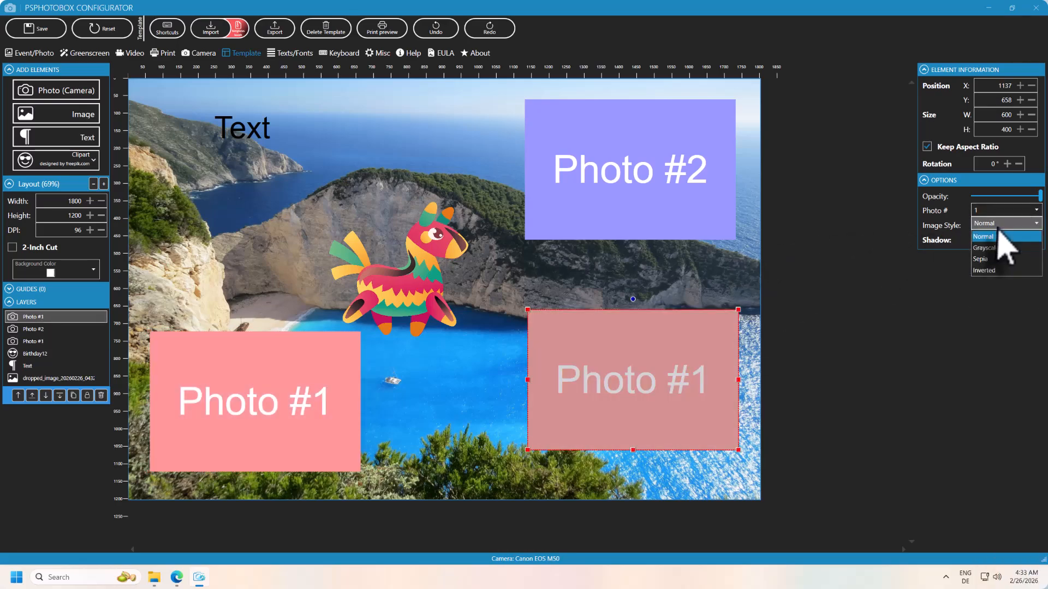
{"action": "left_click", "coordinate": [1006, 266]}
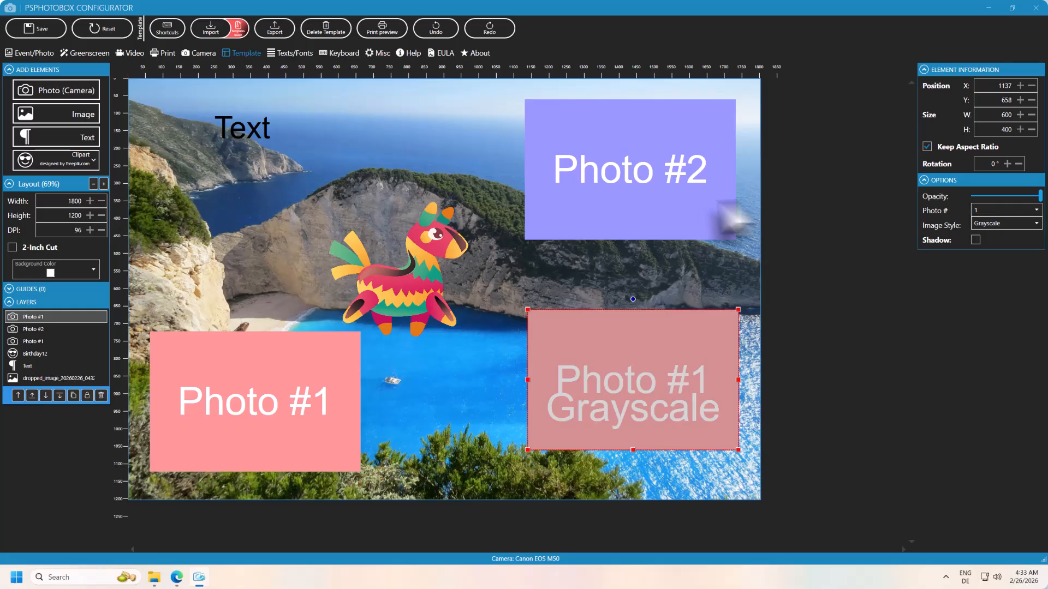
Set the image style of the Photo #2 placeholder to Sepia and deselect it
{"action": "left_click", "coordinate": [731, 217]}
{"action": "left_click", "coordinate": [1003, 224]}
{"action": "left_click", "coordinate": [991, 259]}
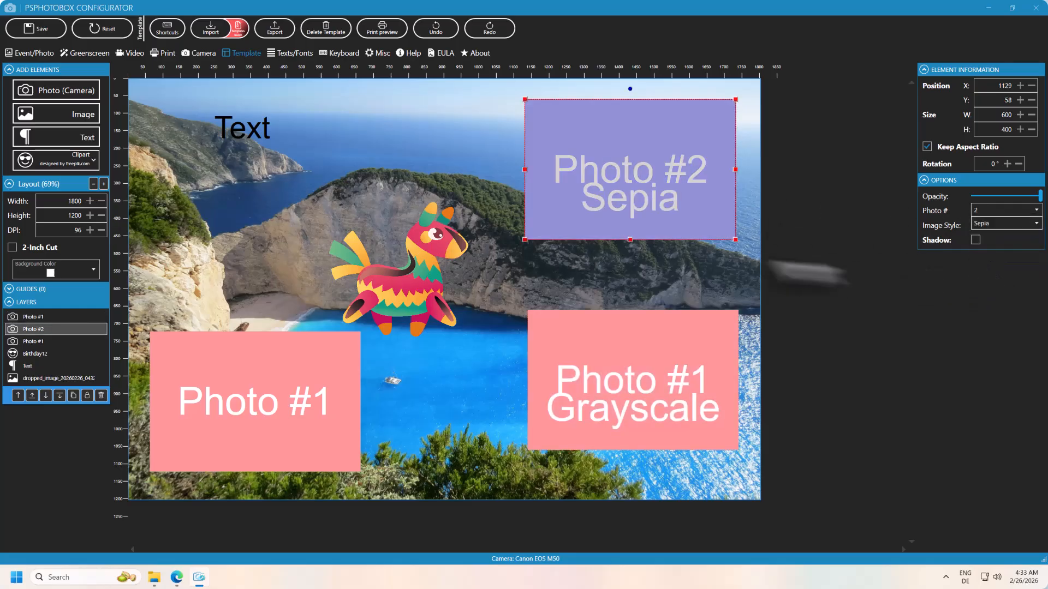
{"action": "left_click", "coordinate": [693, 278]}
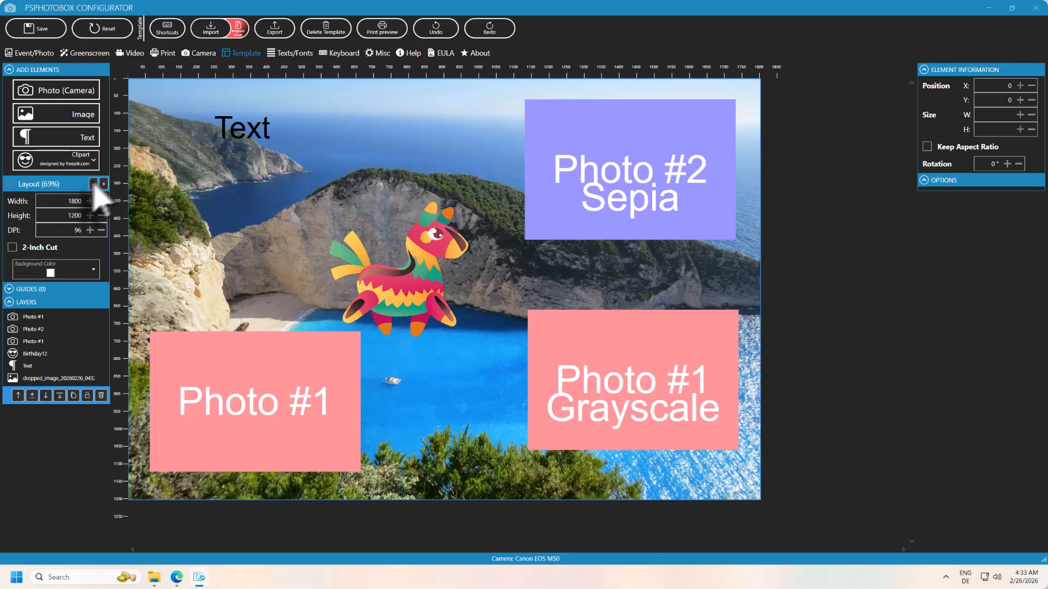
Set the template's background color to the standard red and save the configuration
{"action": "left_click", "coordinate": [55, 272]}
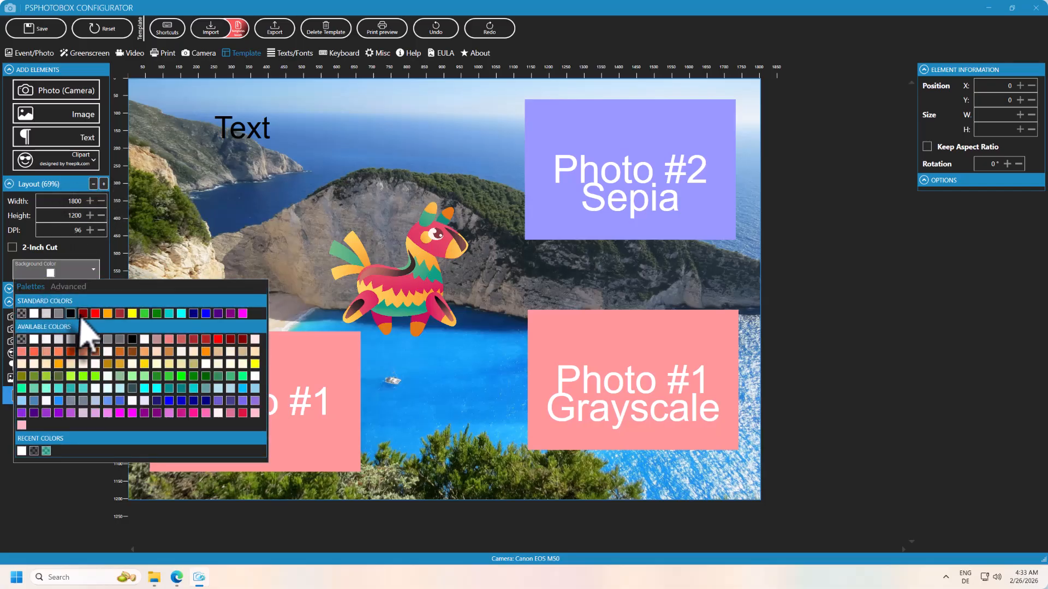
{"action": "left_click", "coordinate": [94, 313]}
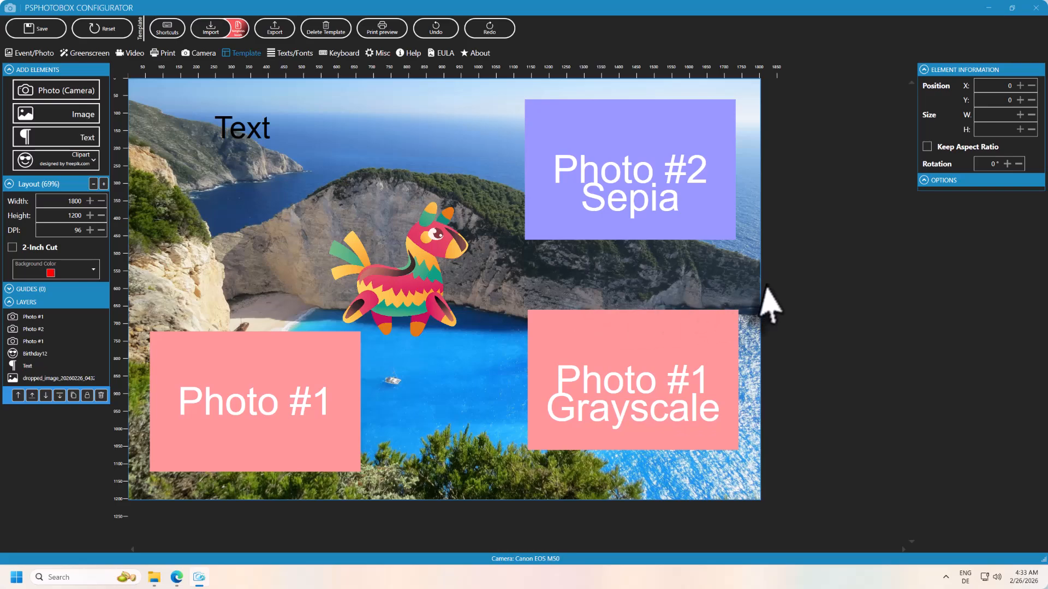
{"action": "left_click", "coordinate": [47, 34]}
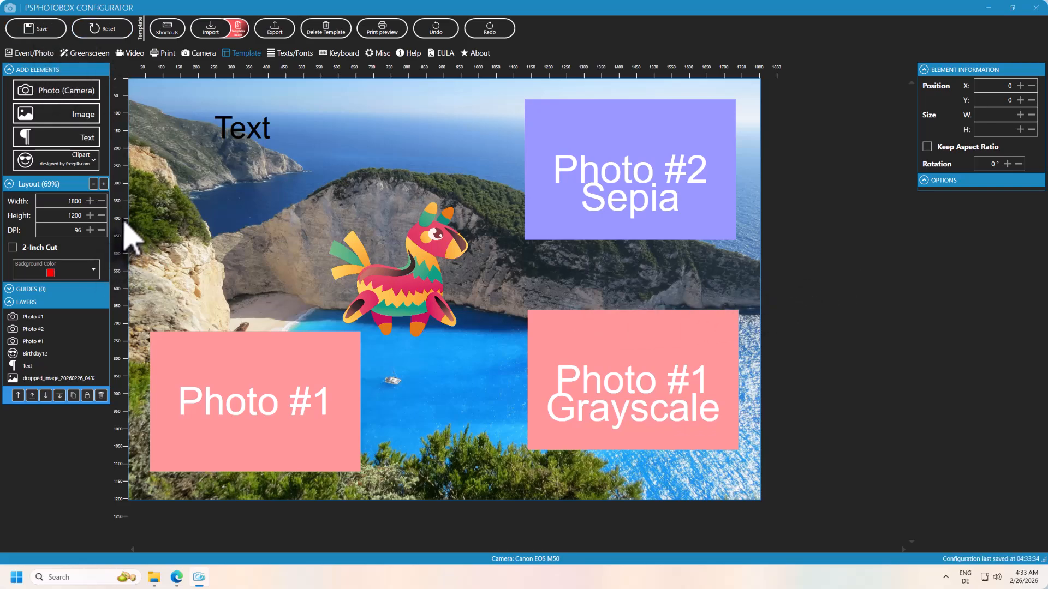
Add two guidelines to the template canvas and check the horizontal guideline's position, accepting it as it is
{"action": "left_click_drag", "start_coordinate": [124, 221], "coordinate": [226, 221]}
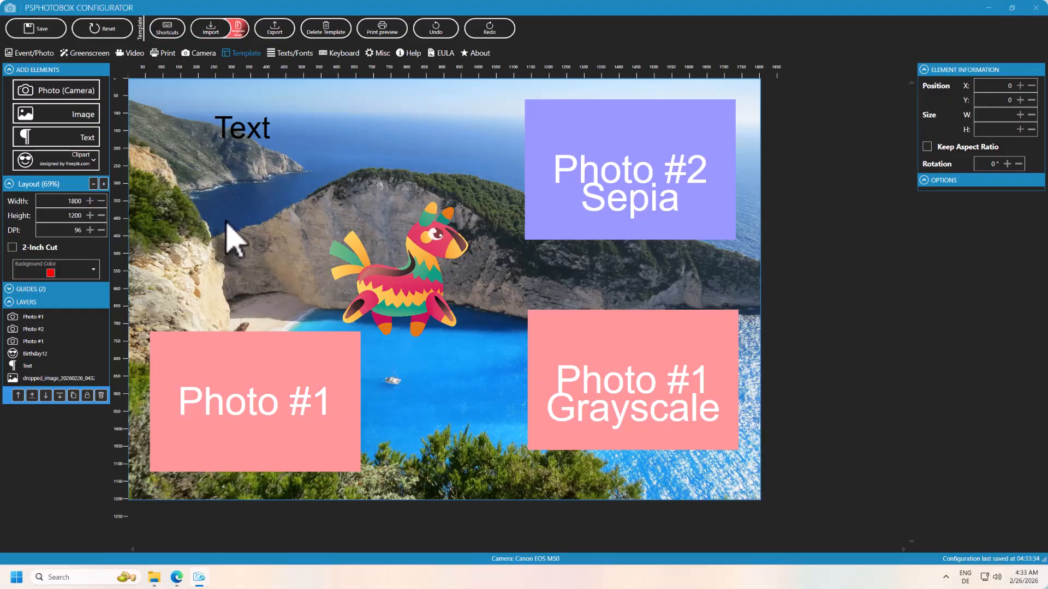
{"action": "double_click", "coordinate": [223, 218]}
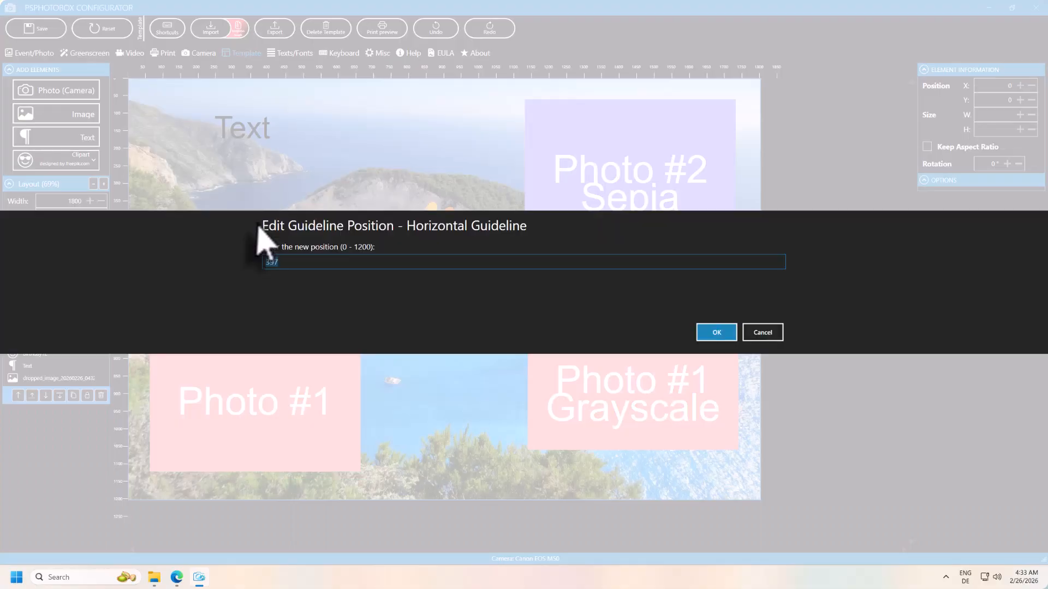
{"action": "left_click", "coordinate": [719, 333]}
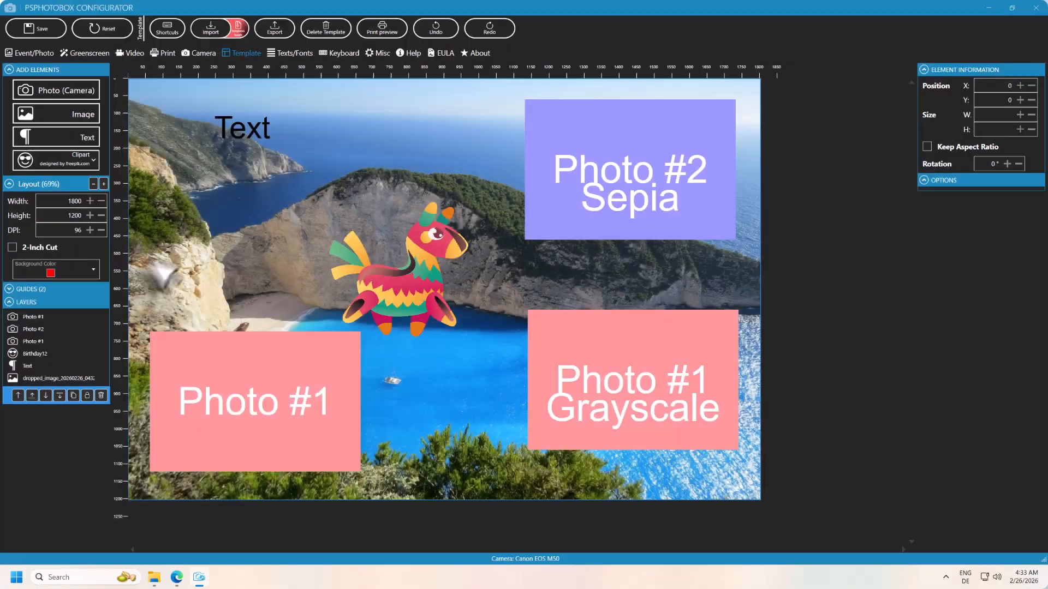
Raise the lower-left Photo #1 layer above Photo #2, and duplicate that placeholder and delete the copy
{"action": "left_click_drag", "start_coordinate": [36, 342], "coordinate": [37, 326]}
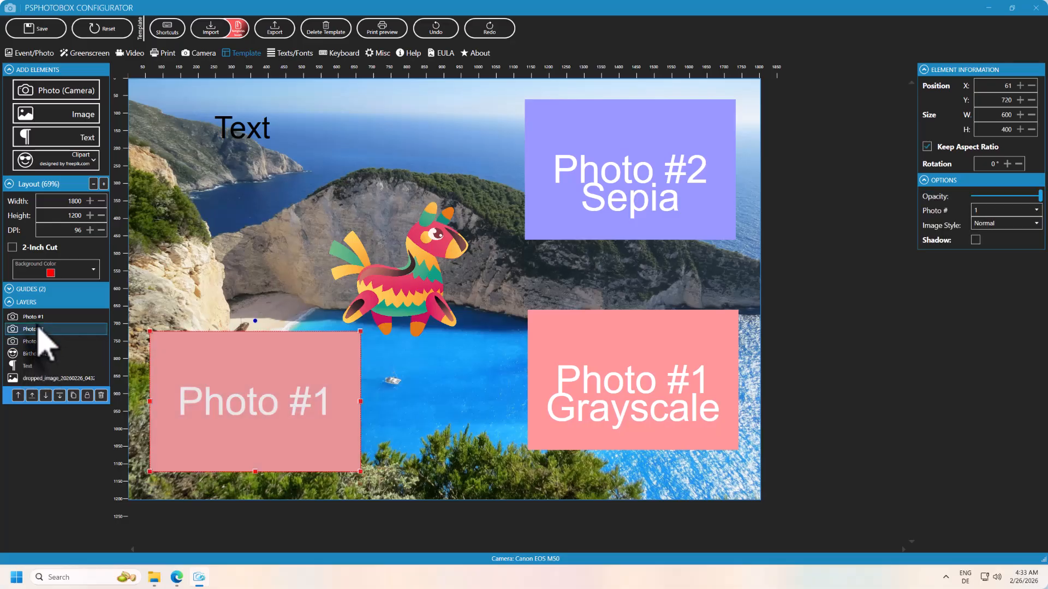
{"action": "left_click", "coordinate": [73, 395]}
{"action": "left_click", "coordinate": [248, 210]}
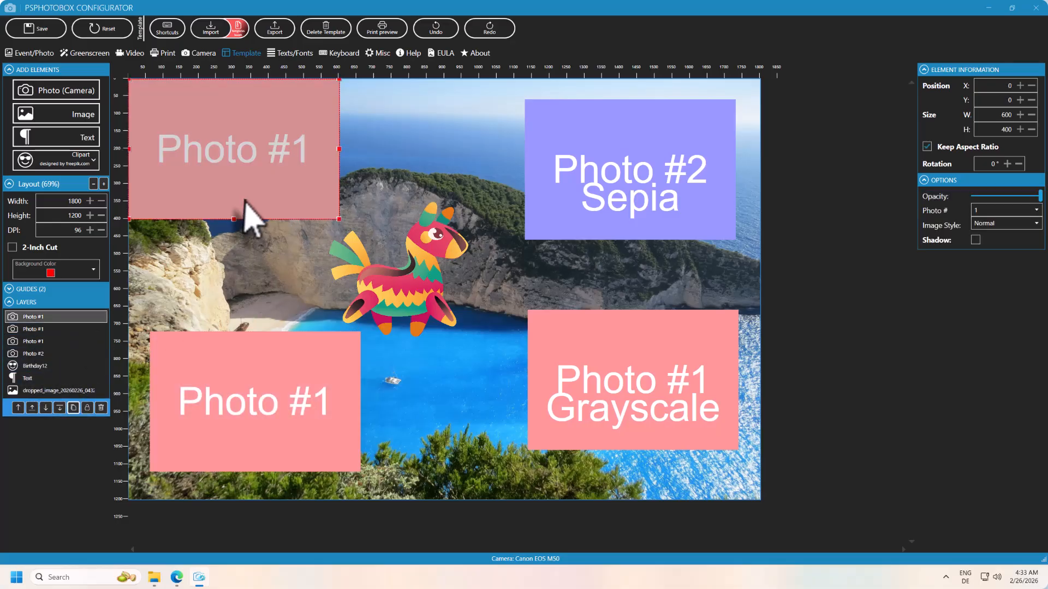
{"action": "key", "text": "Delete"}
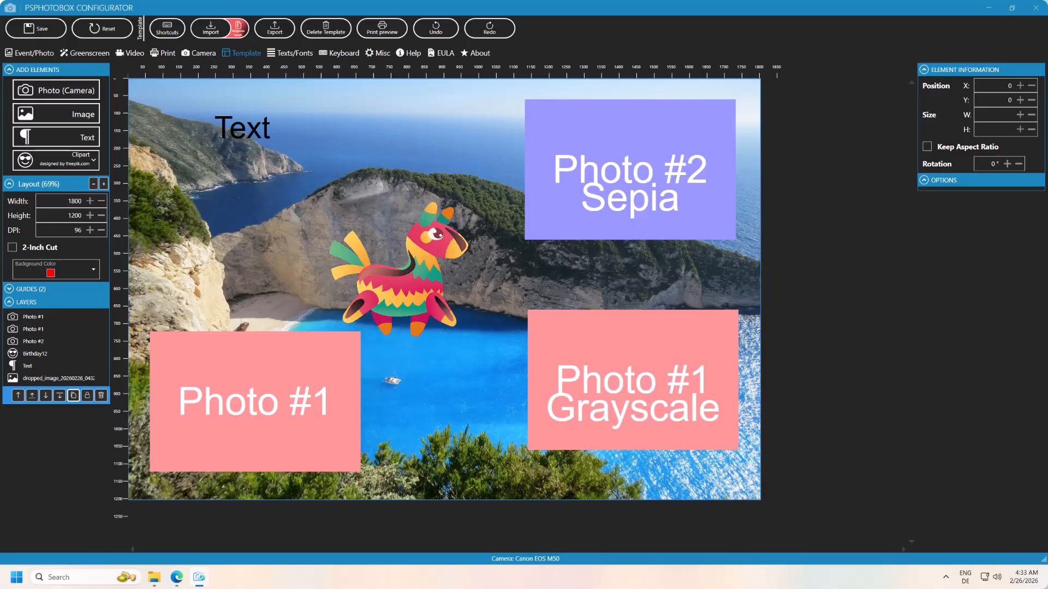
Lock the background image layer
{"action": "left_click", "coordinate": [85, 378]}
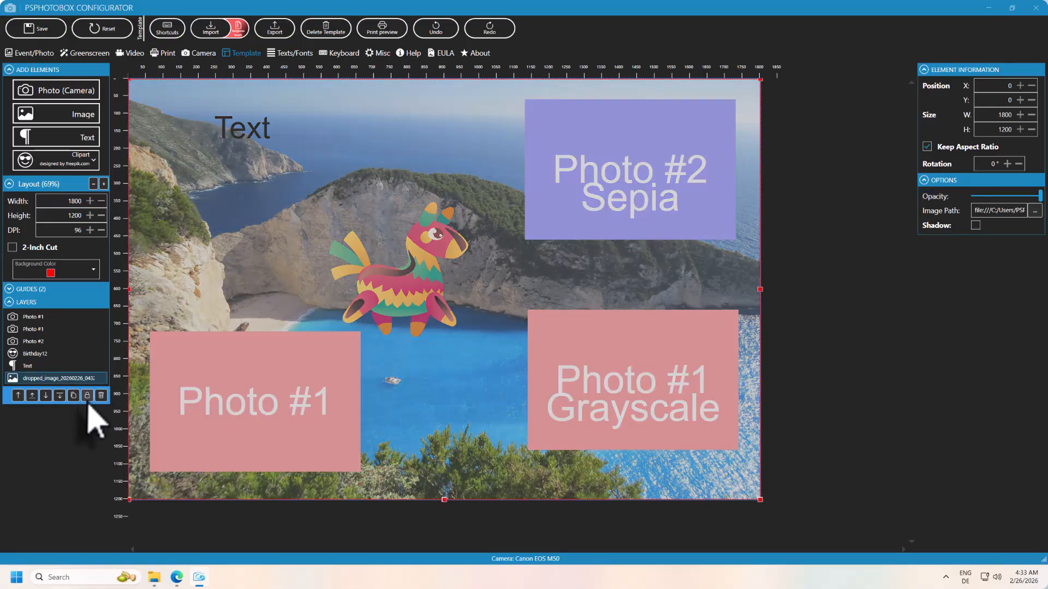
{"action": "left_click", "coordinate": [88, 396]}
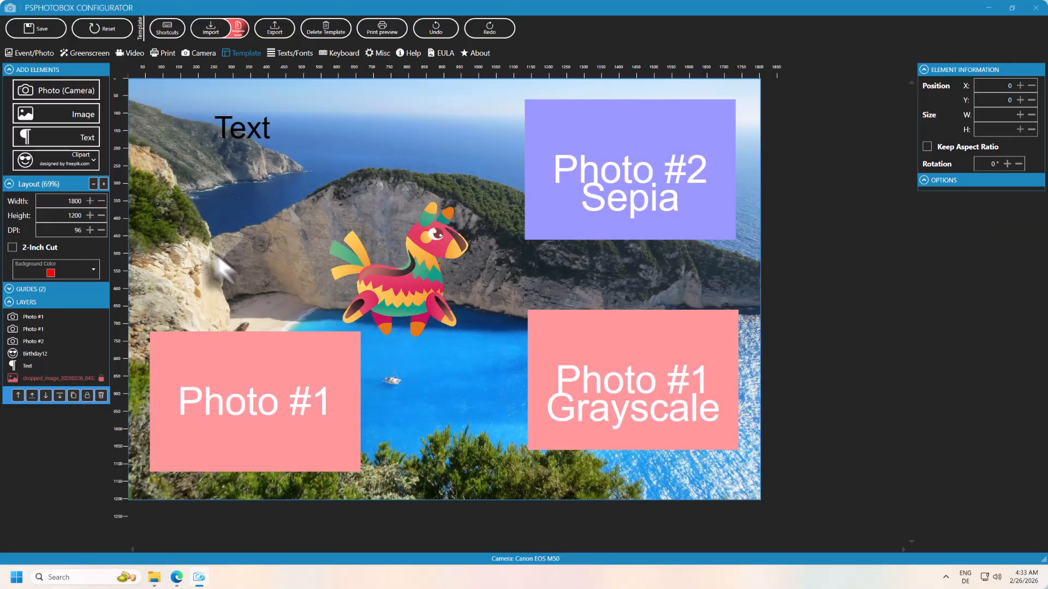
Set the text element's font to Audiowide and its color to orange
{"action": "left_click", "coordinate": [251, 138]}
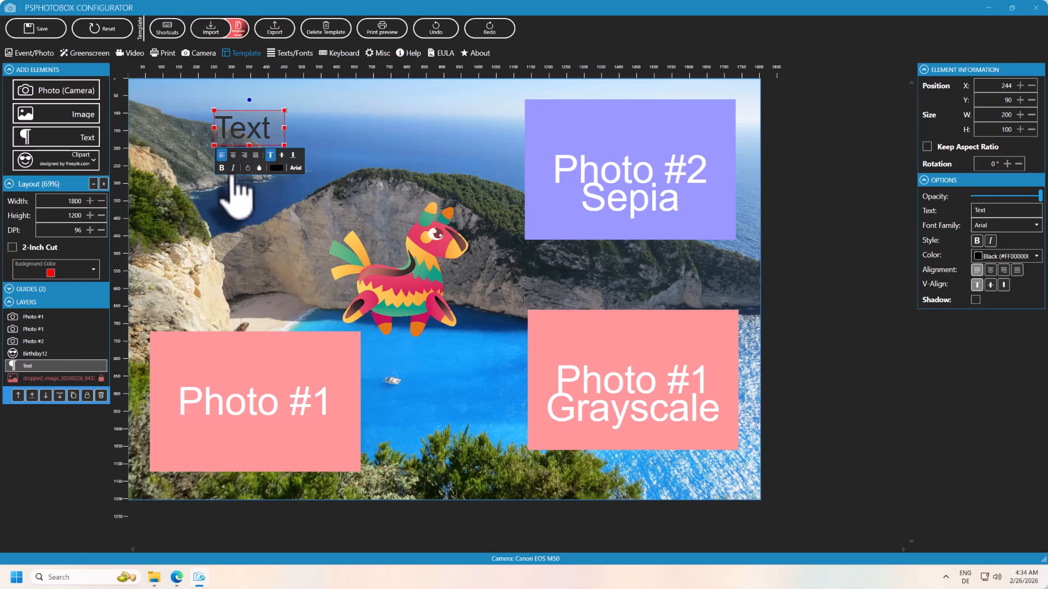
{"action": "left_click", "coordinate": [294, 169]}
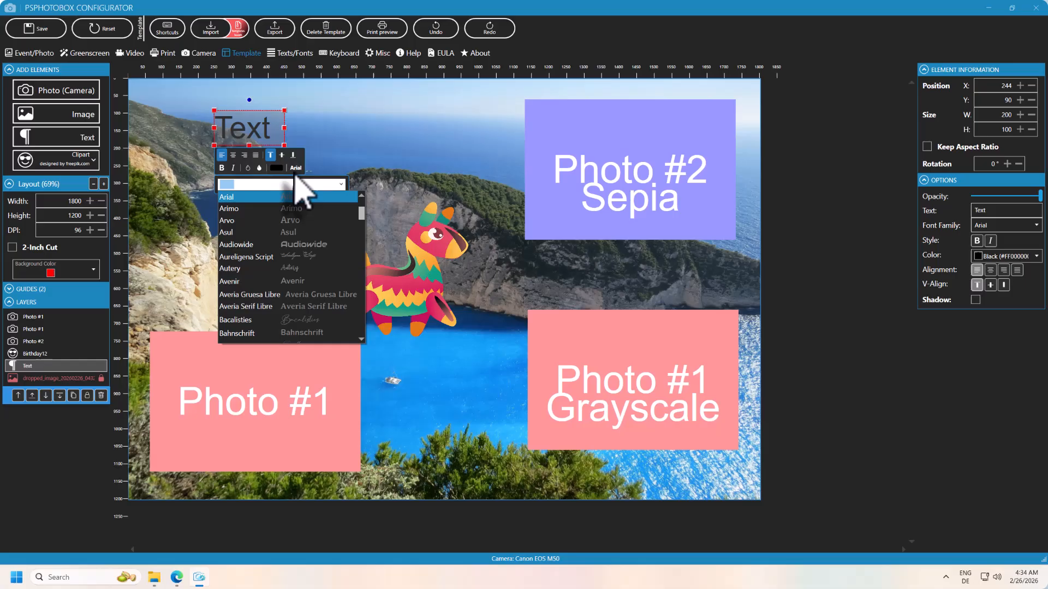
{"action": "left_click", "coordinate": [271, 244]}
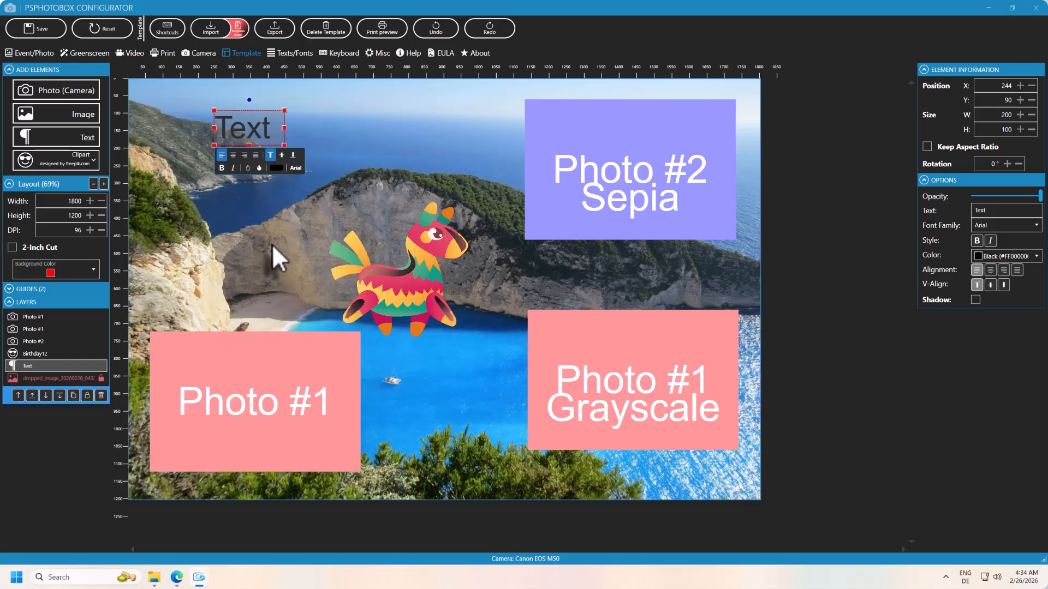
{"action": "left_click", "coordinate": [276, 168]}
{"action": "left_click", "coordinate": [306, 218]}
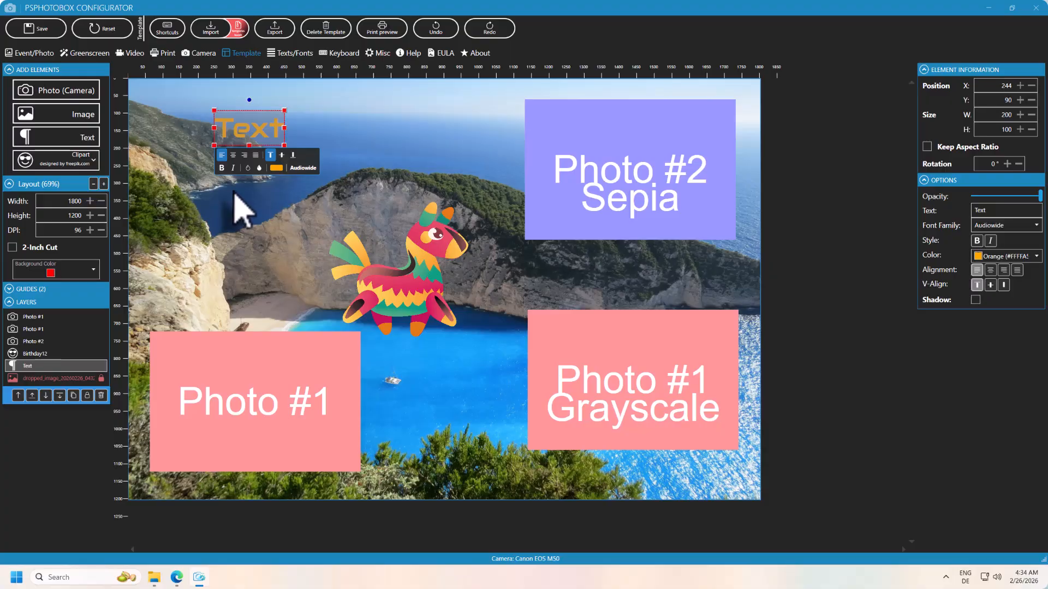
Cancel adding an image file, move the text element to about X 275, Y 164, and check the locked background image's options
{"action": "left_click", "coordinate": [82, 117]}
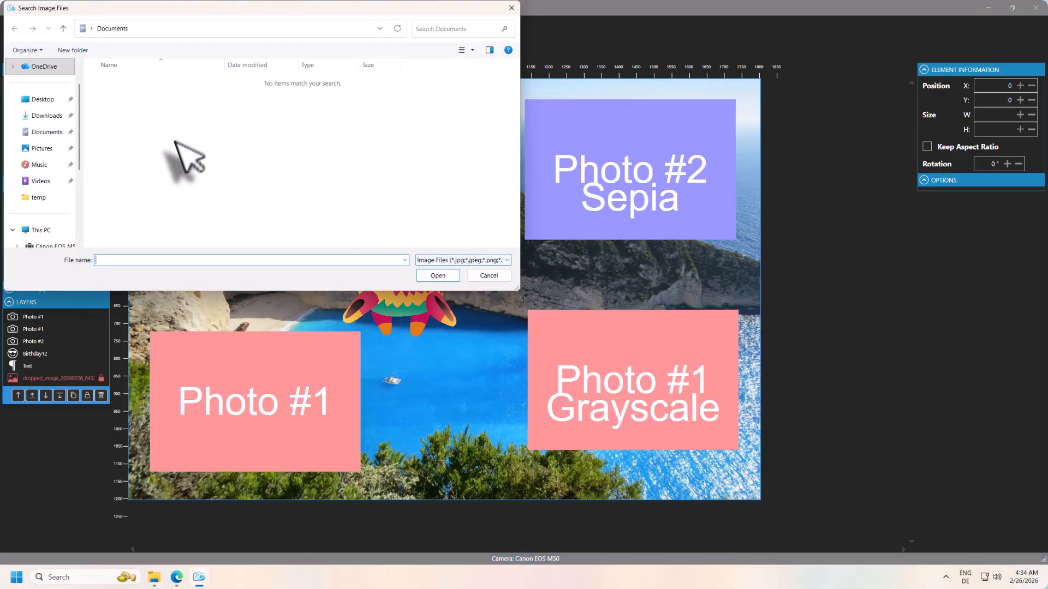
{"action": "left_click", "coordinate": [473, 278]}
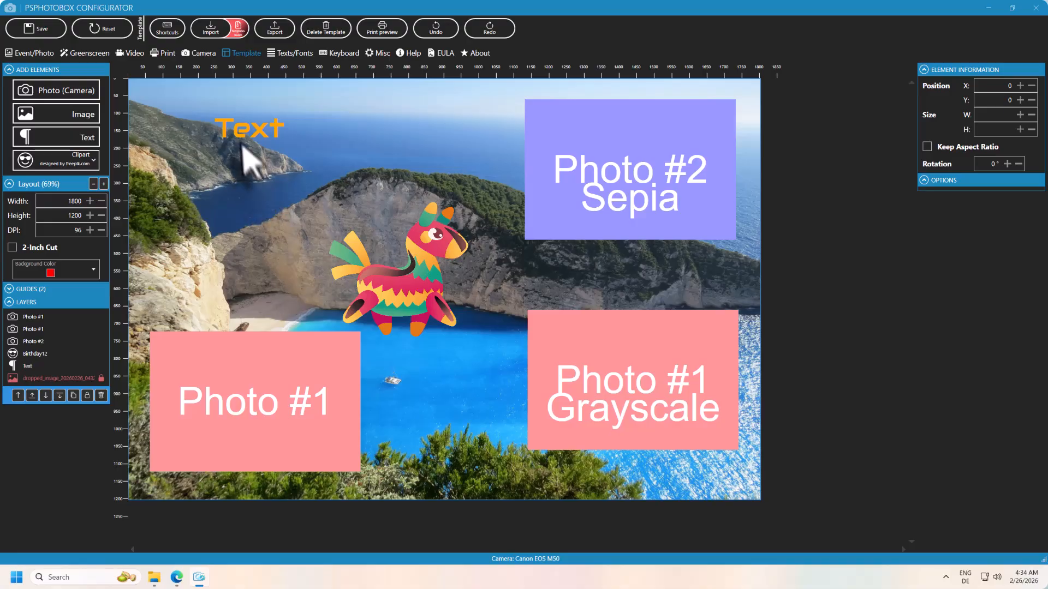
{"action": "left_click", "coordinate": [246, 159]}
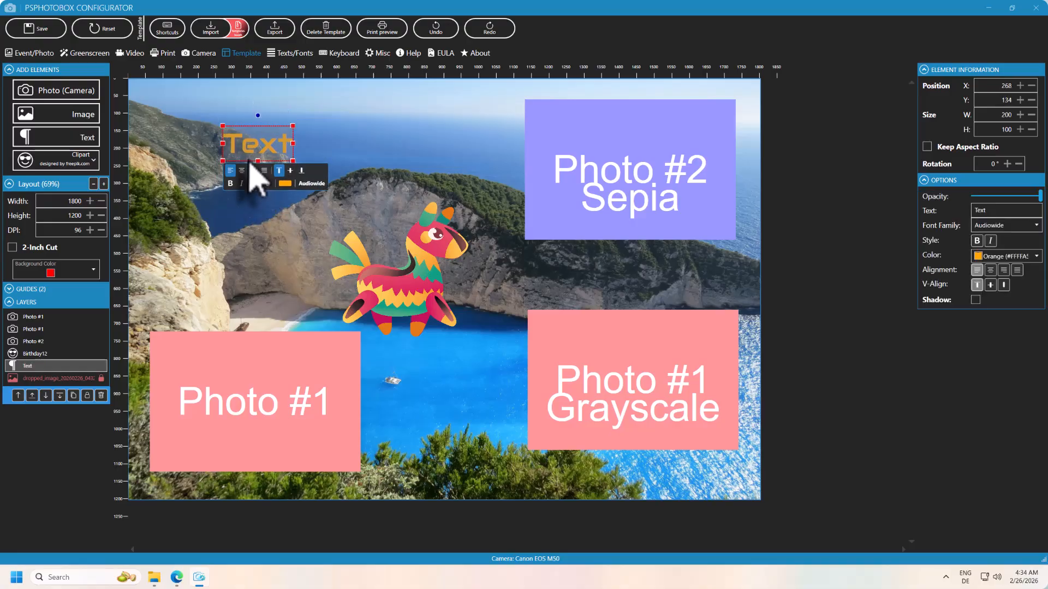
{"action": "left_click", "coordinate": [60, 378]}
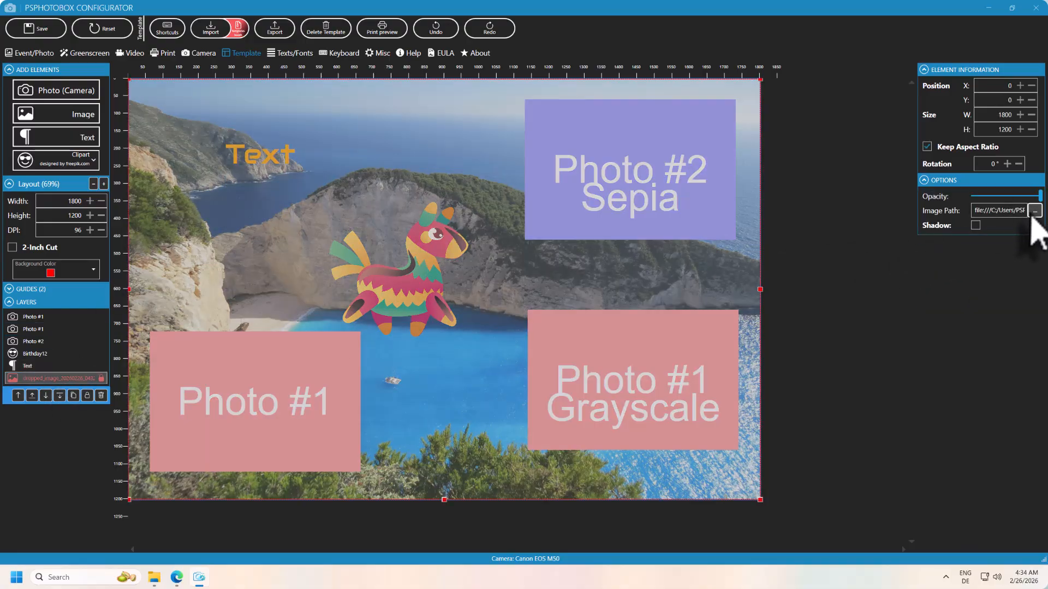
{"action": "left_click", "coordinate": [581, 243]}
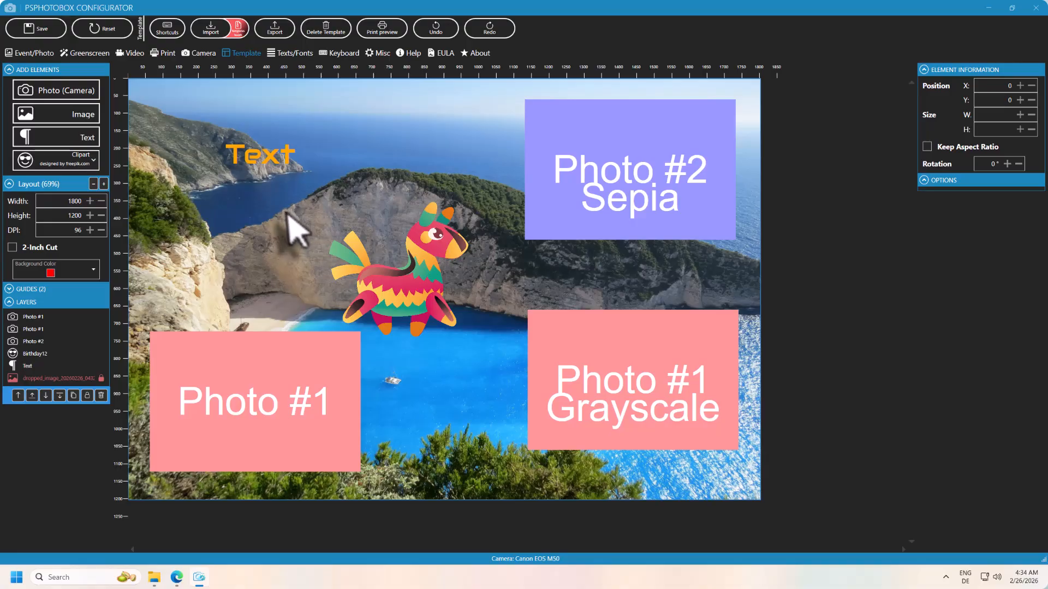
Widen the text box to about 613, try right and center alignment, and leave the text left-aligned
{"action": "left_click", "coordinate": [267, 163]}
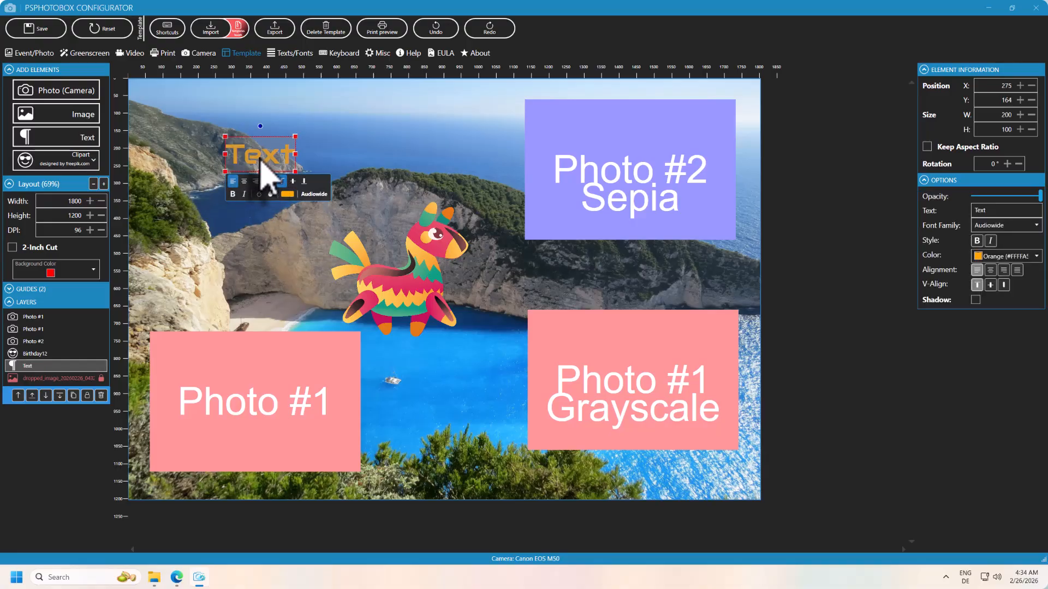
{"action": "left_click", "coordinate": [244, 181]}
{"action": "left_click", "coordinate": [255, 181]}
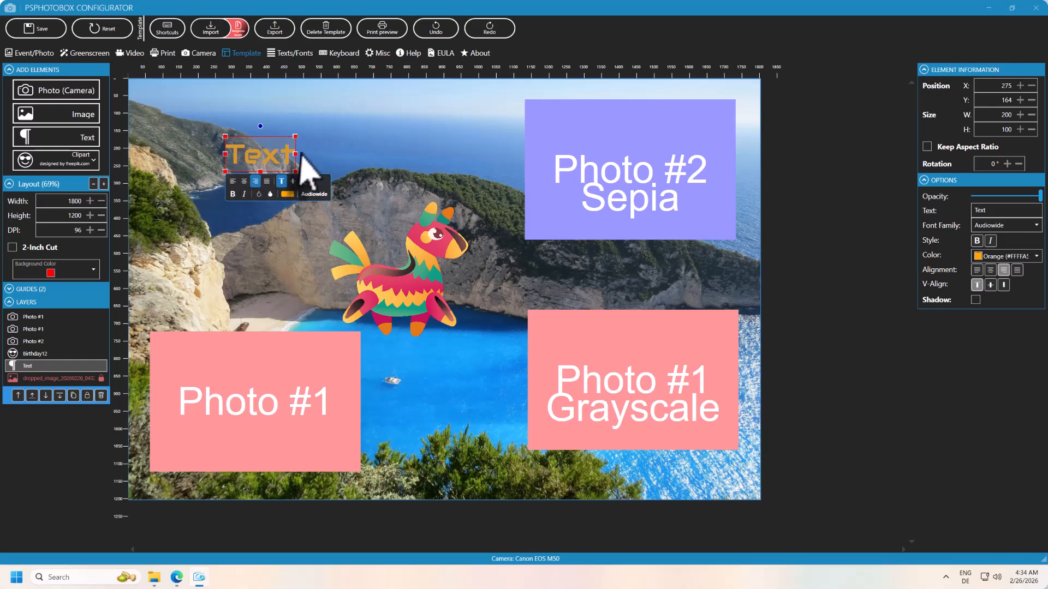
{"action": "left_click_drag", "start_coordinate": [295, 154], "coordinate": [440, 154]}
{"action": "left_click", "coordinate": [244, 182]}
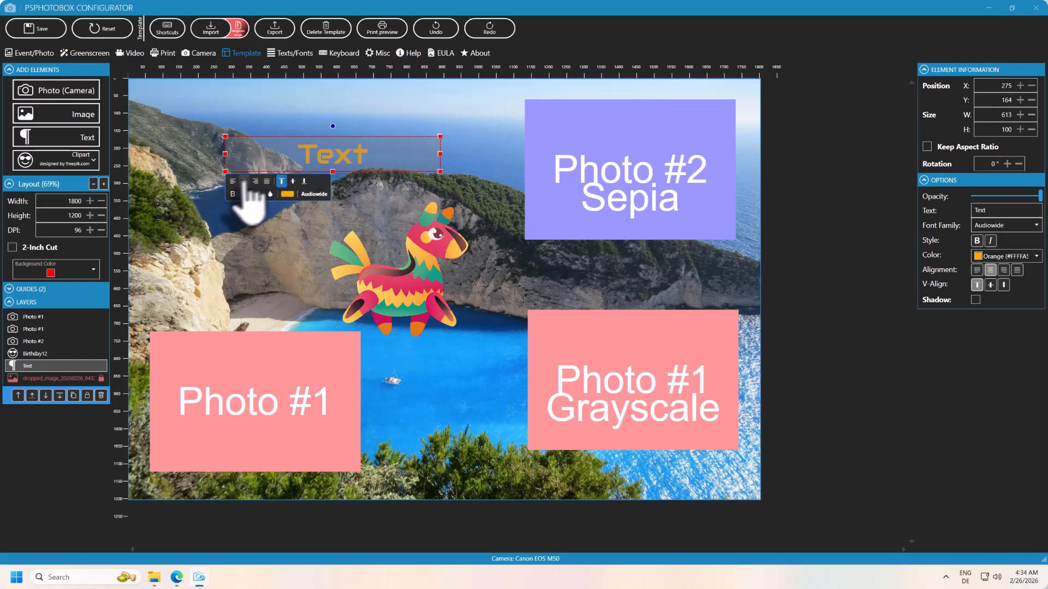
{"action": "left_click", "coordinate": [233, 182]}
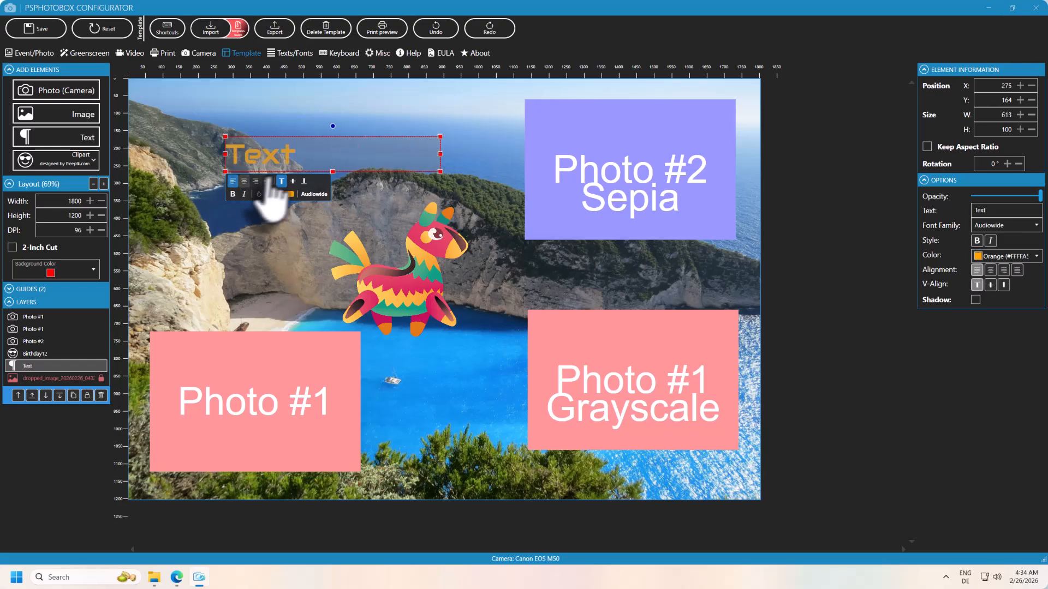
{"action": "left_click", "coordinate": [233, 194]}
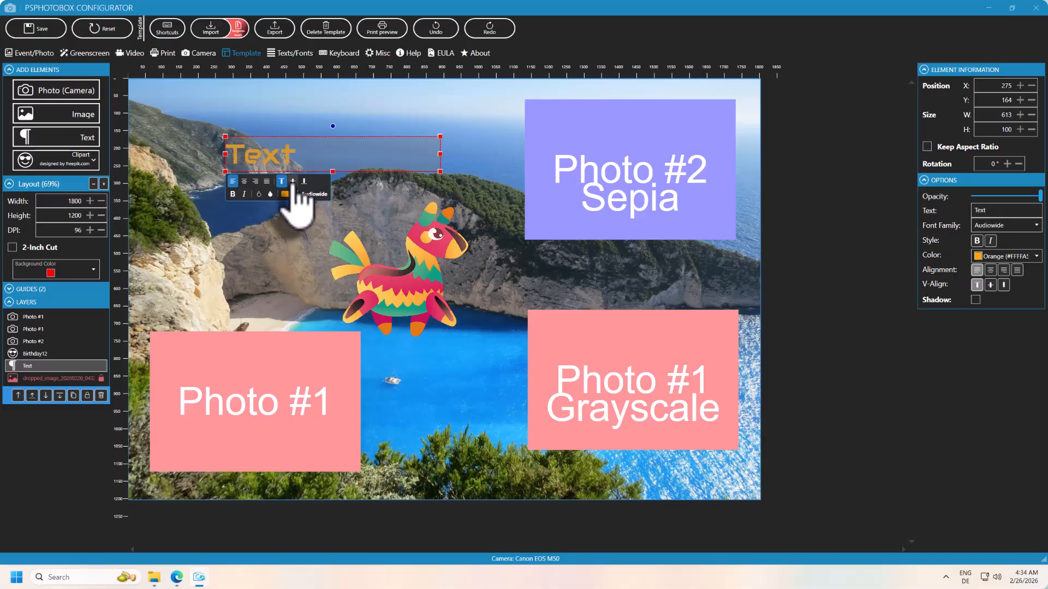
{"action": "left_click", "coordinate": [274, 242]}
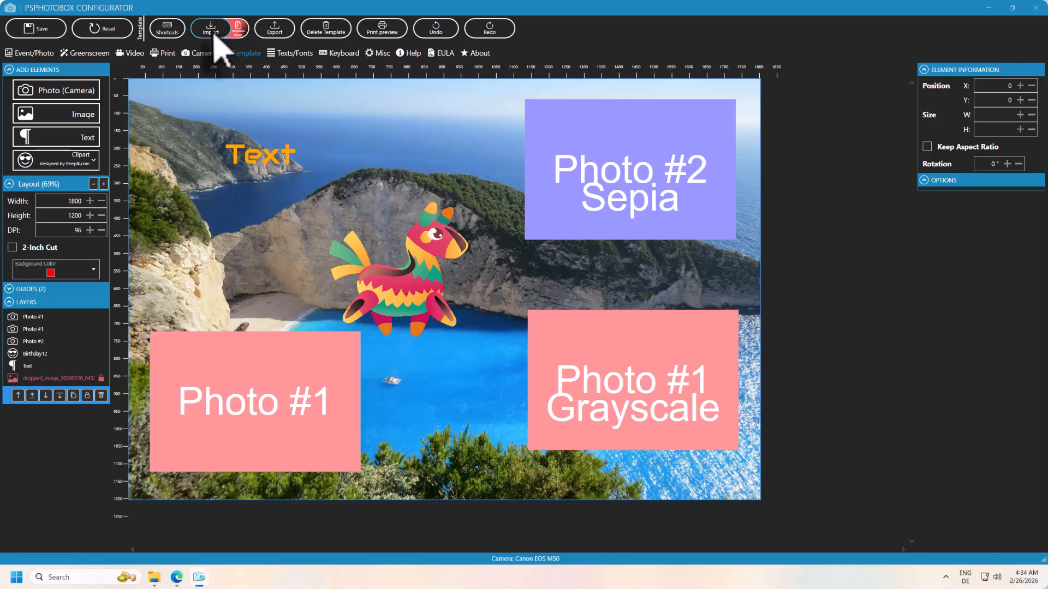
Review the template editor's full list of keyboard shortcuts and close it
{"action": "left_click", "coordinate": [170, 30]}
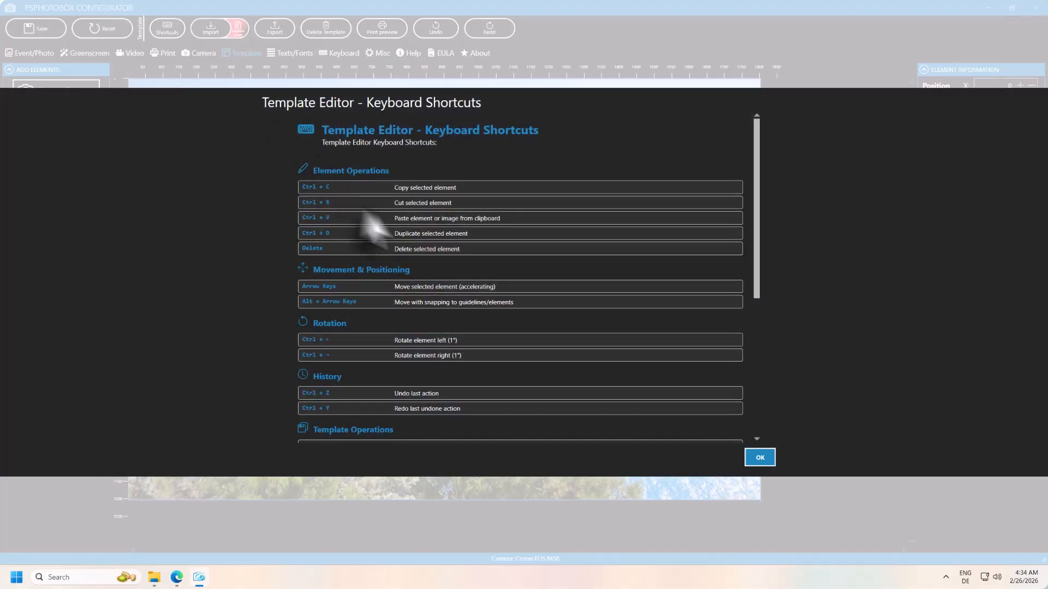
{"action": "scroll", "coordinate": [567, 260], "scroll_direction": "down", "scroll_amount": 1}
{"action": "scroll", "coordinate": [567, 267], "scroll_direction": "down", "scroll_amount": 5}
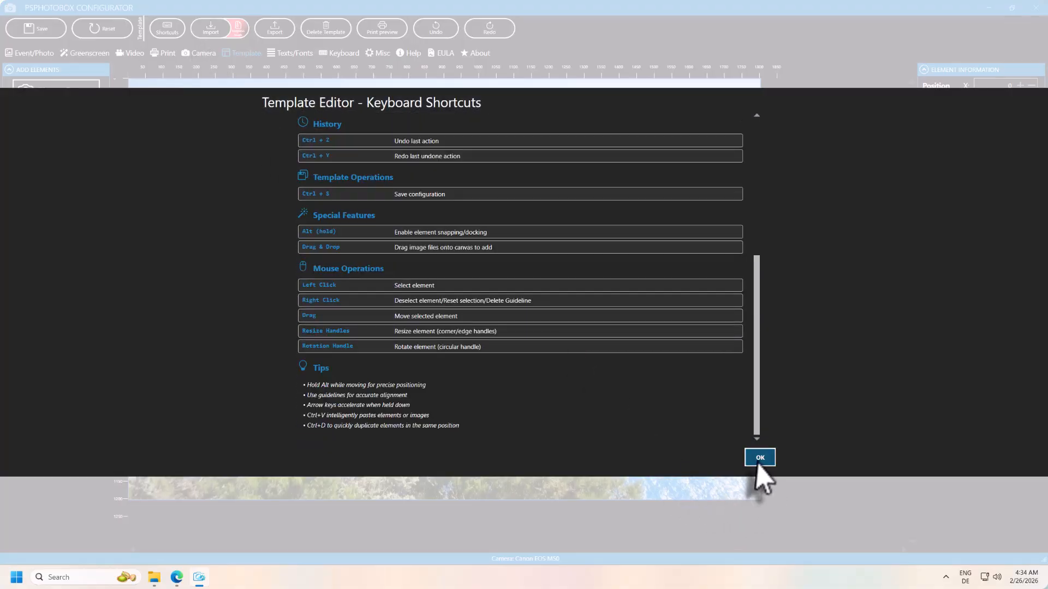
{"action": "left_click", "coordinate": [758, 458]}
Import the 80snight_4x6_landscape template, and open the Templatesbooth ZIP import and cancel it
{"action": "left_click", "coordinate": [238, 27]}
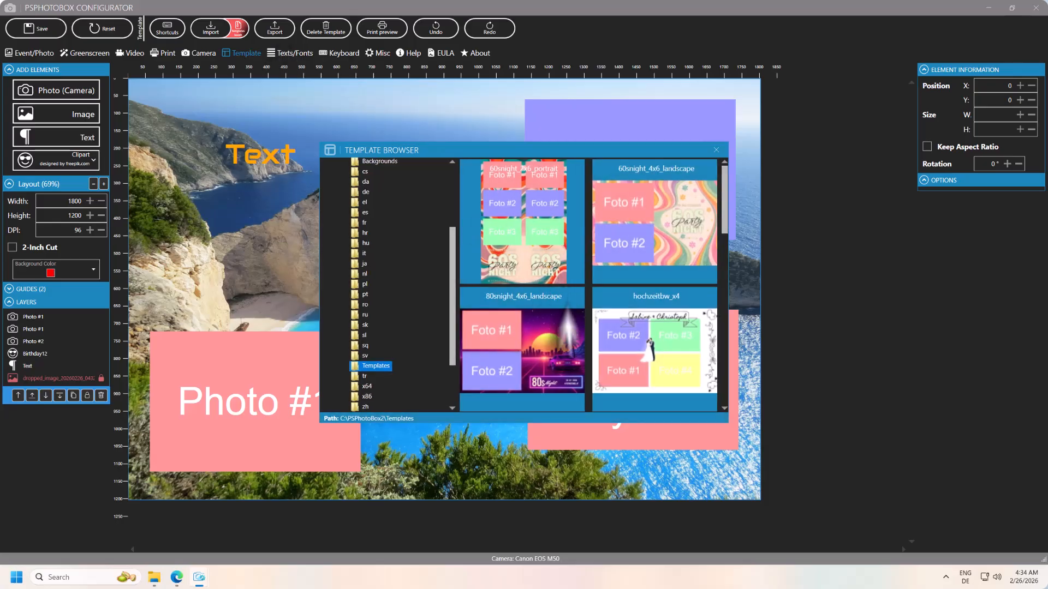
{"action": "double_click", "coordinate": [533, 264]}
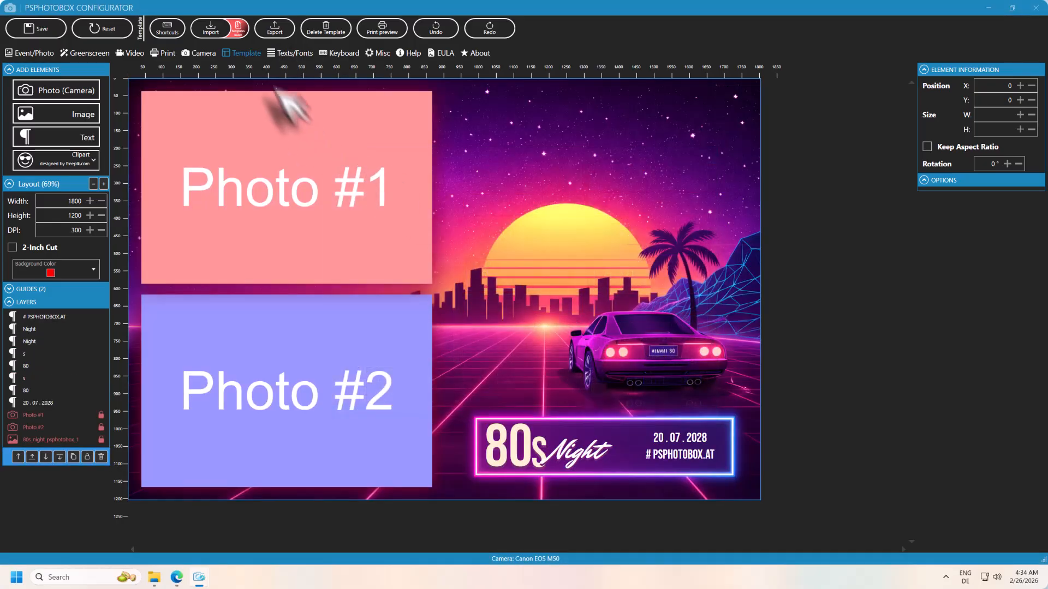
{"action": "left_click", "coordinate": [238, 28]}
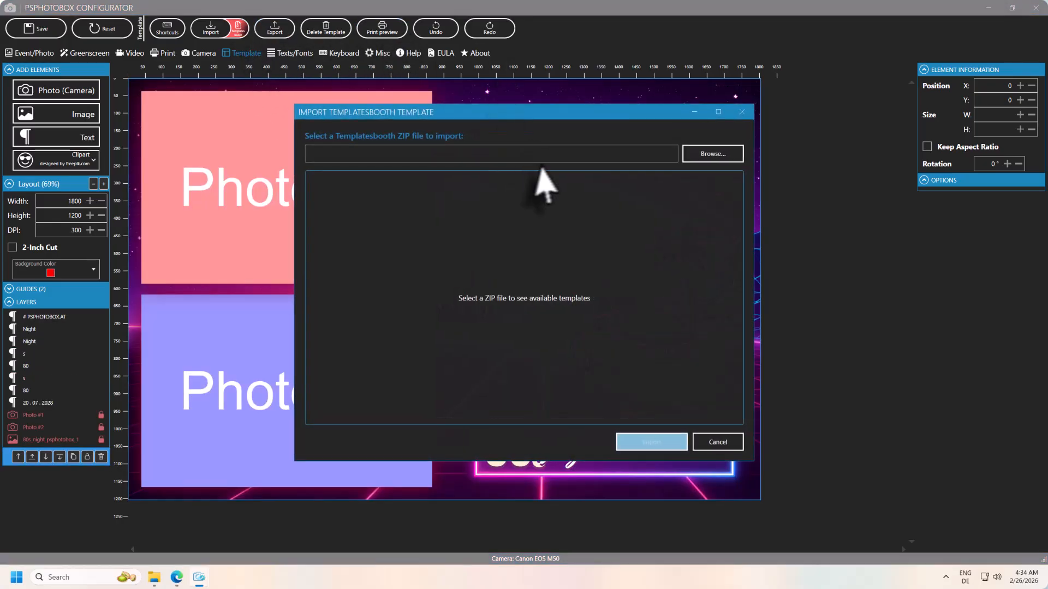
{"action": "left_click", "coordinate": [710, 443]}
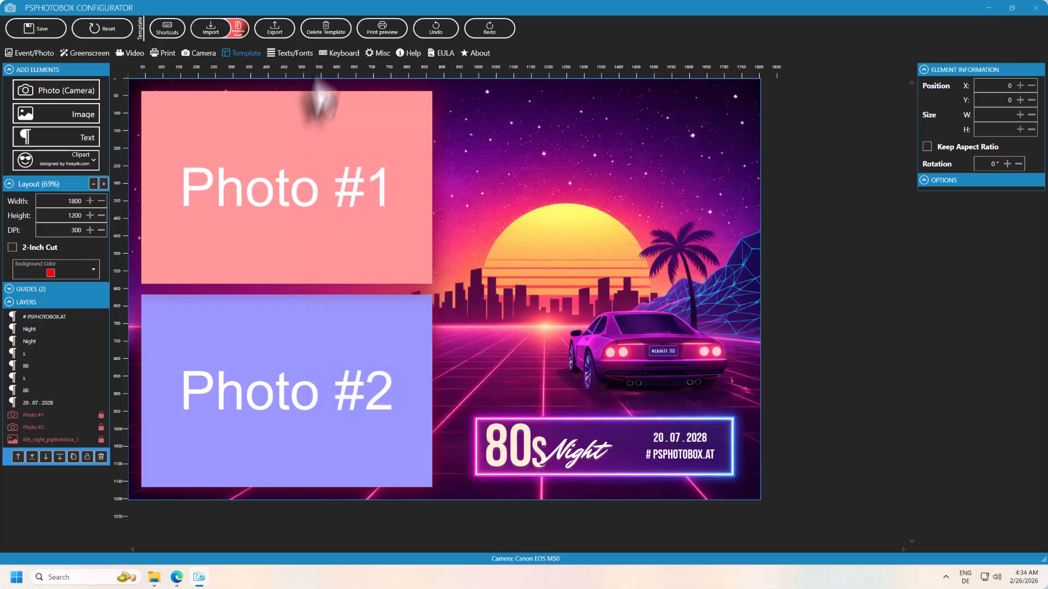
Delete the imported template, generate a print preview of the layout, and close the preview image
{"action": "left_click", "coordinate": [339, 32]}
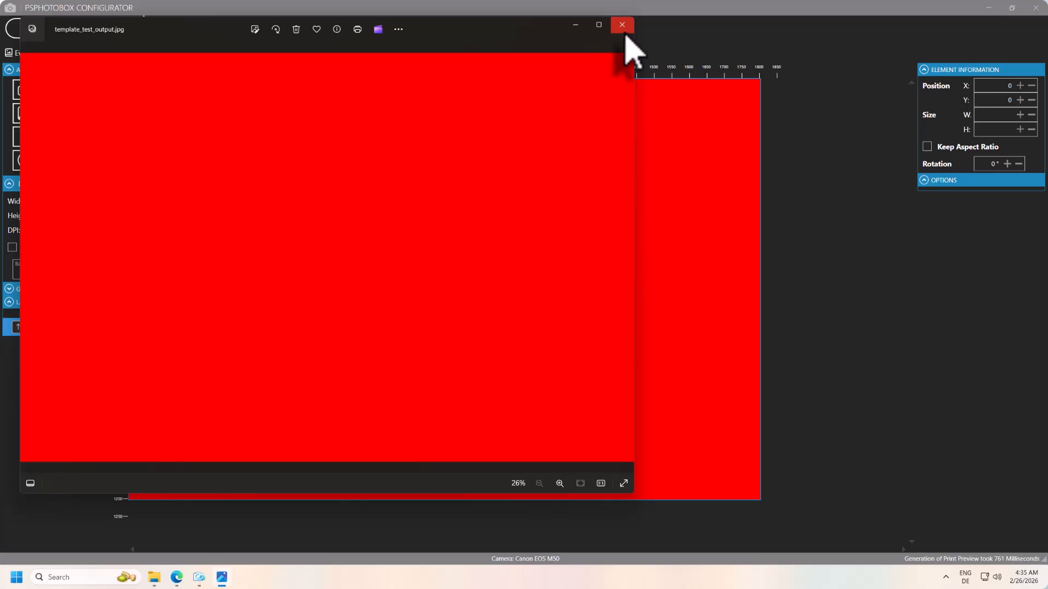
{"action": "left_click", "coordinate": [622, 25]}
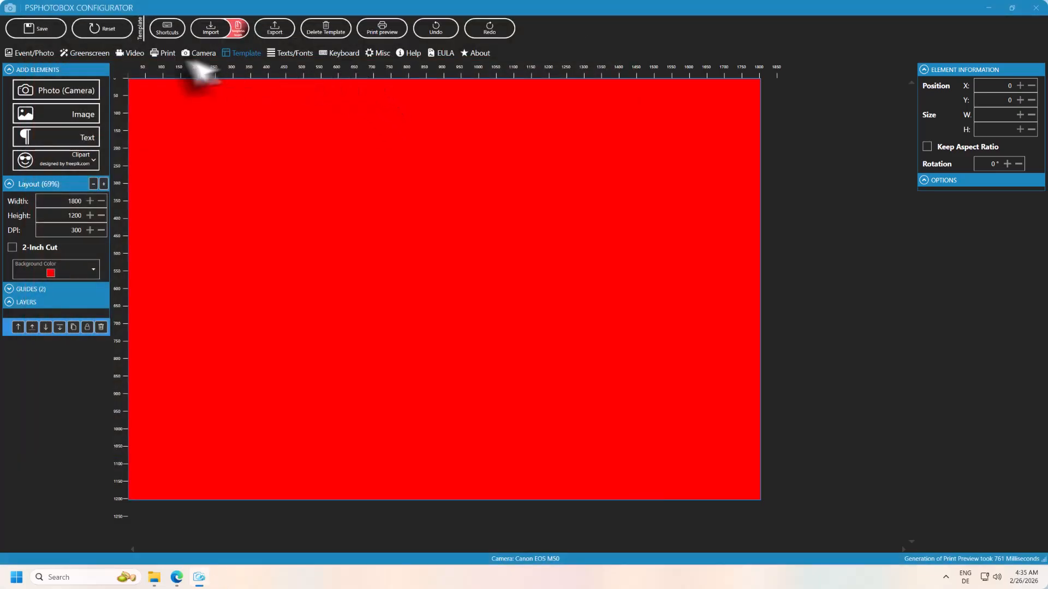
Read through the template editor's keyboard shortcuts, including element, movement, rotation, history and mouse operations, and close the overview
{"action": "left_click", "coordinate": [174, 31]}
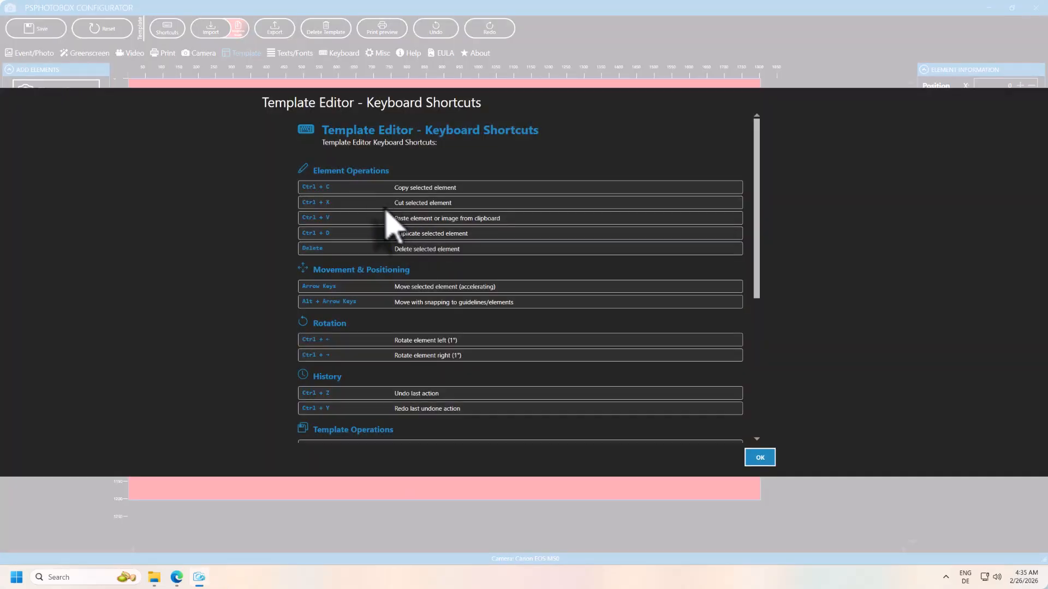
{"action": "scroll", "coordinate": [413, 244], "scroll_direction": "down", "scroll_amount": 1}
{"action": "scroll", "coordinate": [413, 244], "scroll_direction": "down", "scroll_amount": 1}
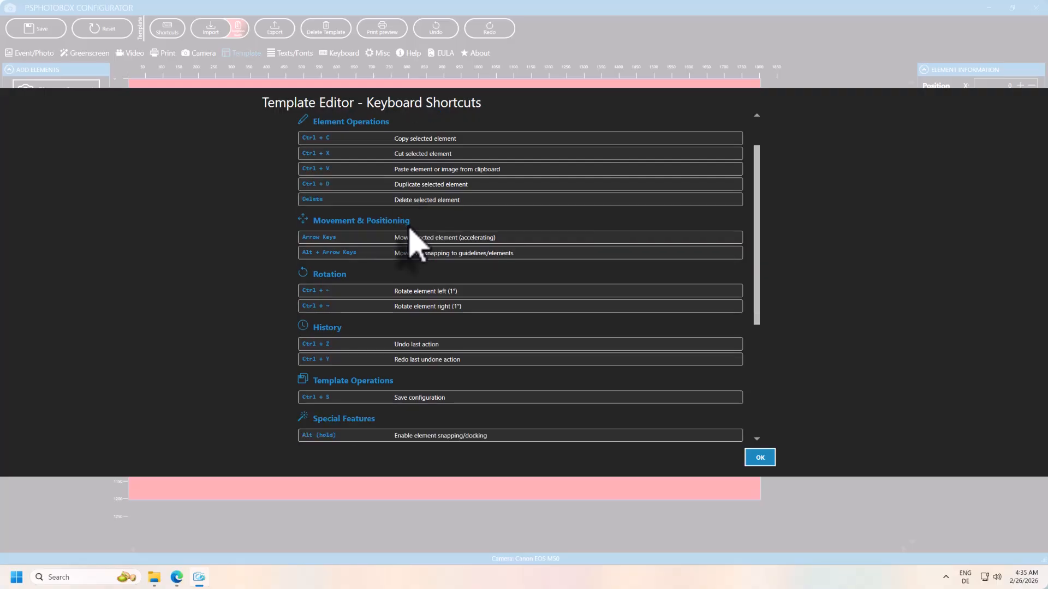
{"action": "scroll", "coordinate": [413, 244], "scroll_direction": "down", "scroll_amount": 5}
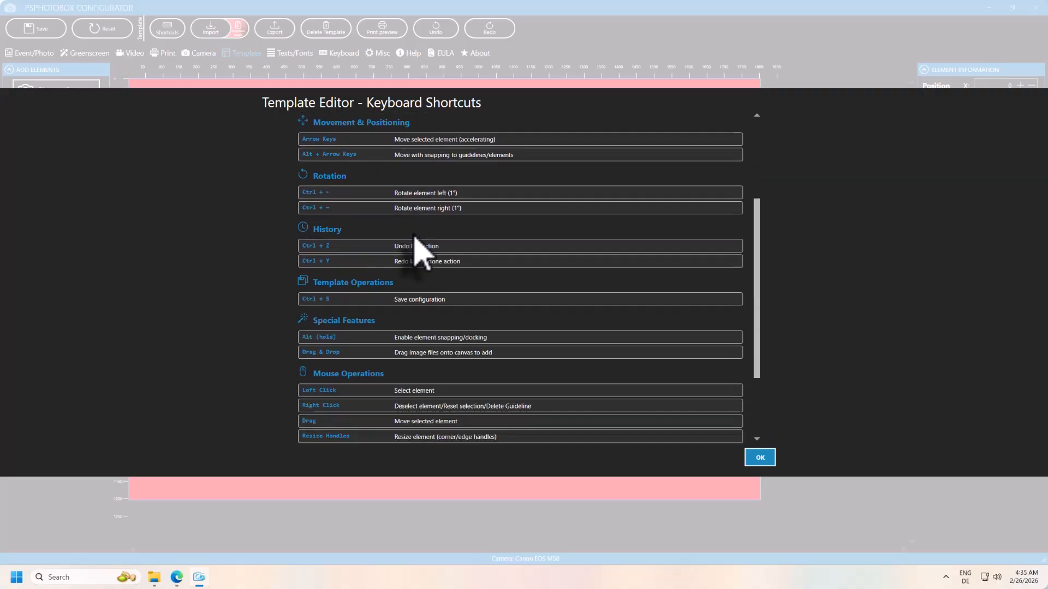
{"action": "scroll", "coordinate": [420, 251], "scroll_direction": "down", "scroll_amount": 1}
{"action": "scroll", "coordinate": [427, 270], "scroll_direction": "down", "scroll_amount": 1}
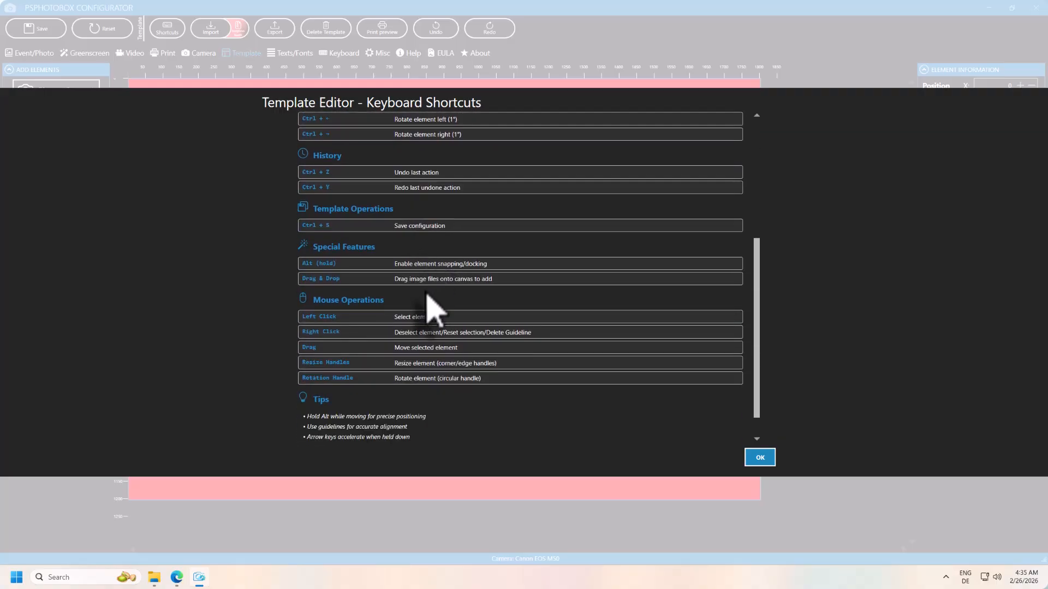
{"action": "scroll", "coordinate": [437, 309], "scroll_direction": "up", "scroll_amount": 5}
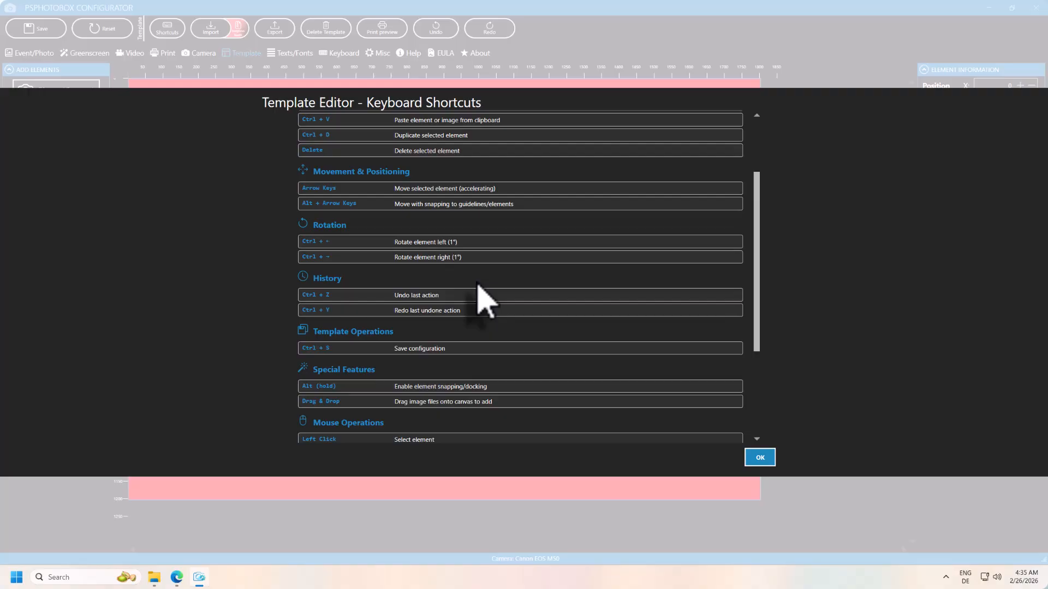
{"action": "scroll", "coordinate": [480, 297], "scroll_direction": "down", "scroll_amount": 4}
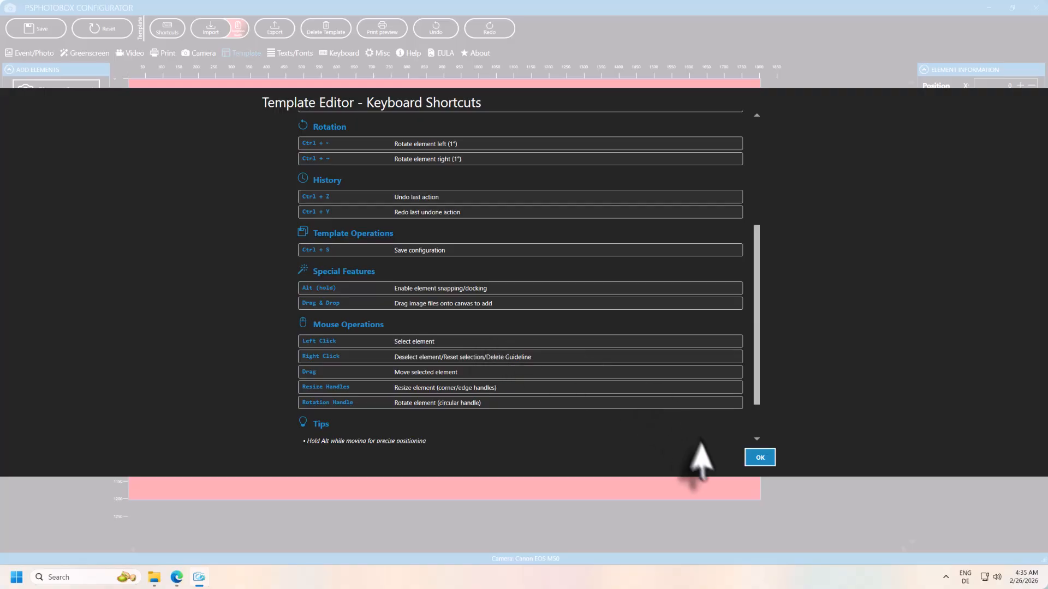
{"action": "left_click", "coordinate": [762, 459]}
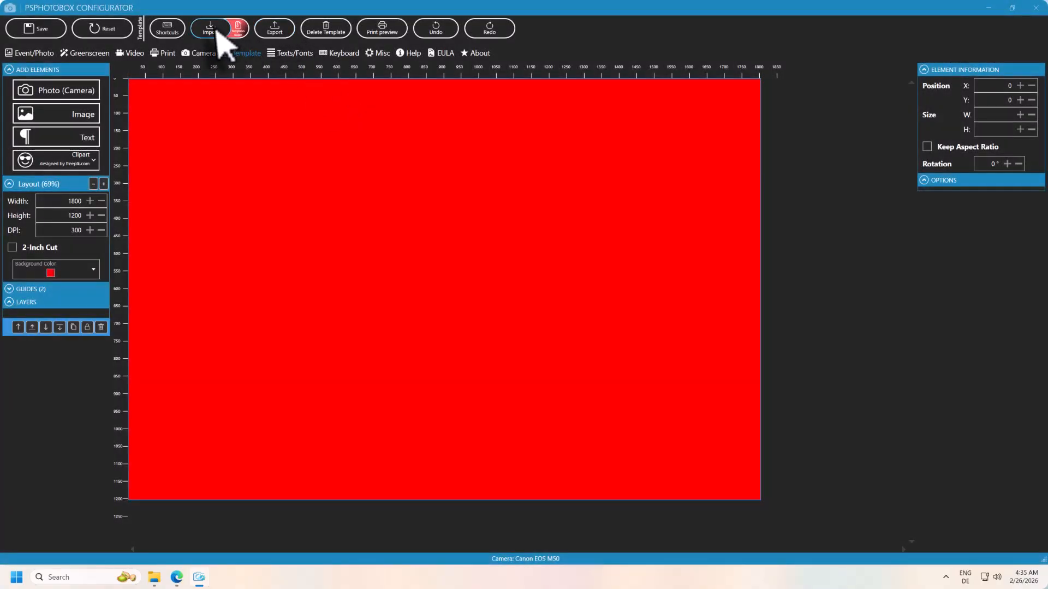
Import the hochzeiteuka_x1 template from the template browser's Templates folder into the layout
{"action": "left_click", "coordinate": [217, 31]}
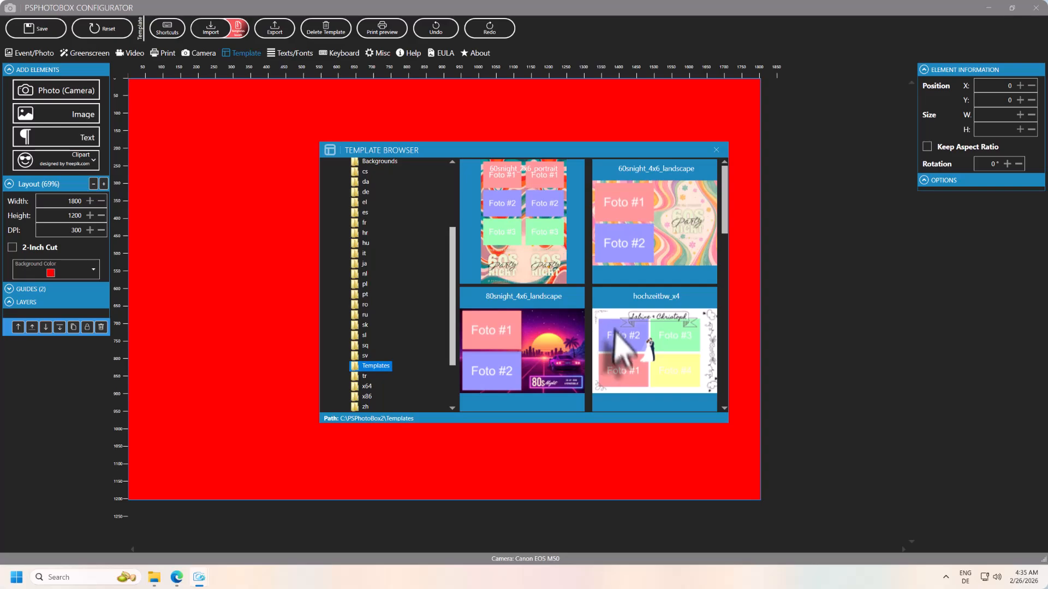
{"action": "scroll", "coordinate": [620, 339], "scroll_direction": "down", "scroll_amount": 3}
{"action": "scroll", "coordinate": [648, 316], "scroll_direction": "down", "scroll_amount": 1}
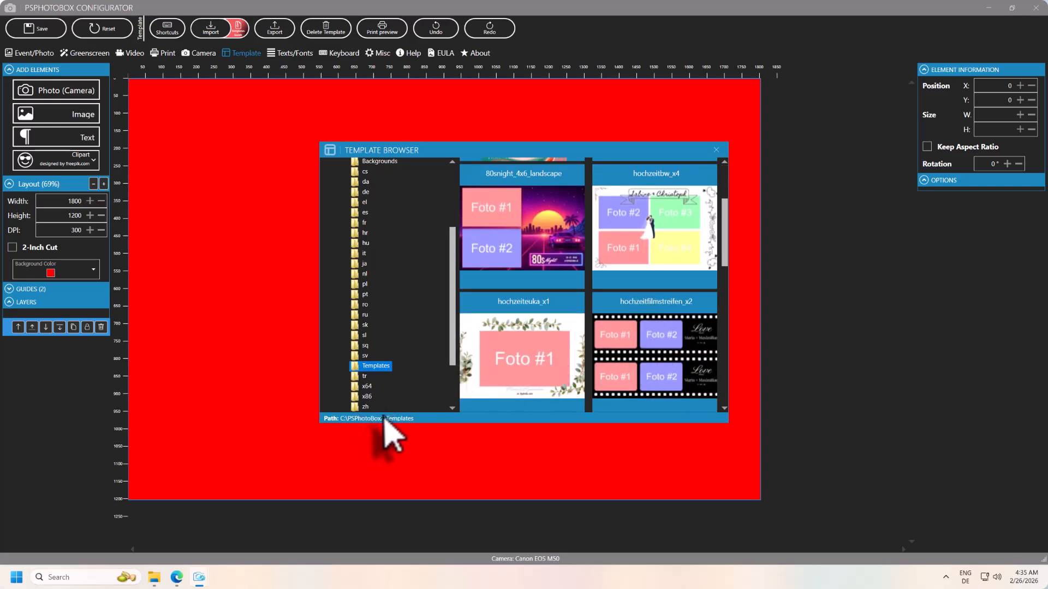
{"action": "scroll", "coordinate": [538, 376], "scroll_direction": "down", "scroll_amount": 1}
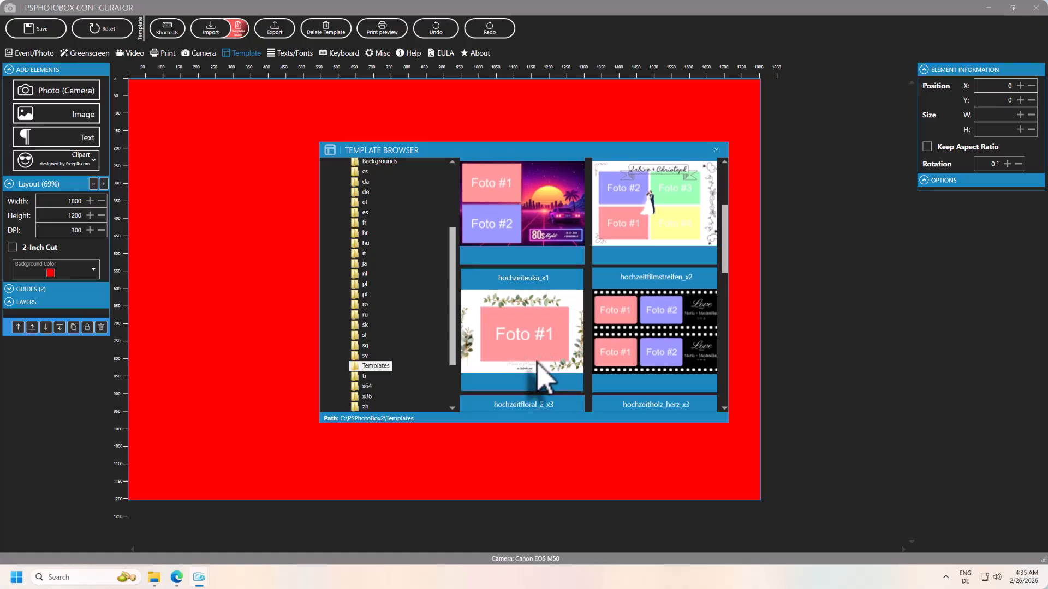
{"action": "double_click", "coordinate": [538, 352]}
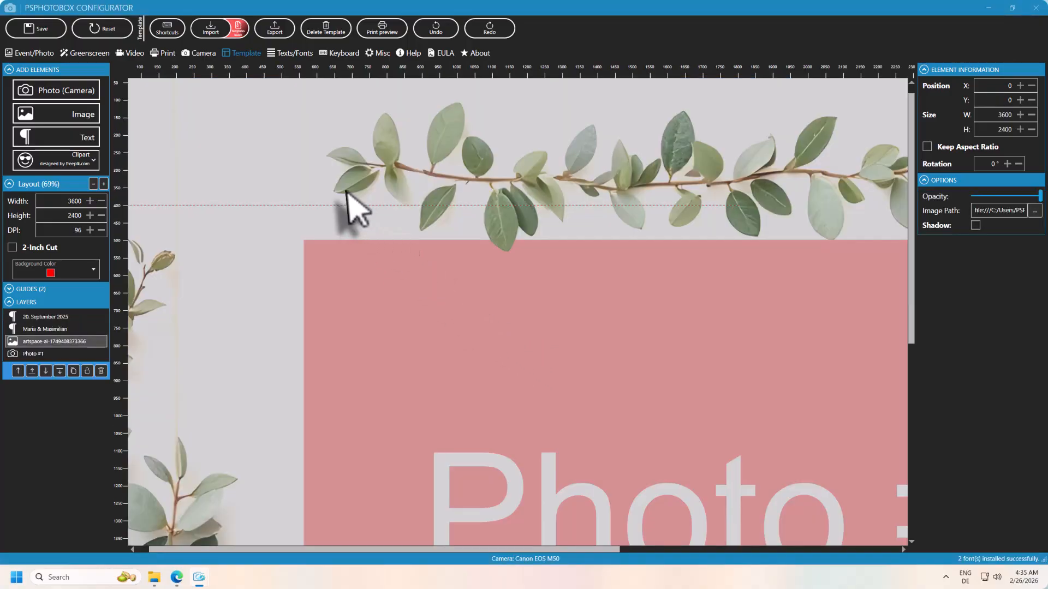
{"action": "scroll", "coordinate": [346, 216], "scroll_direction": "down", "scroll_amount": 4}
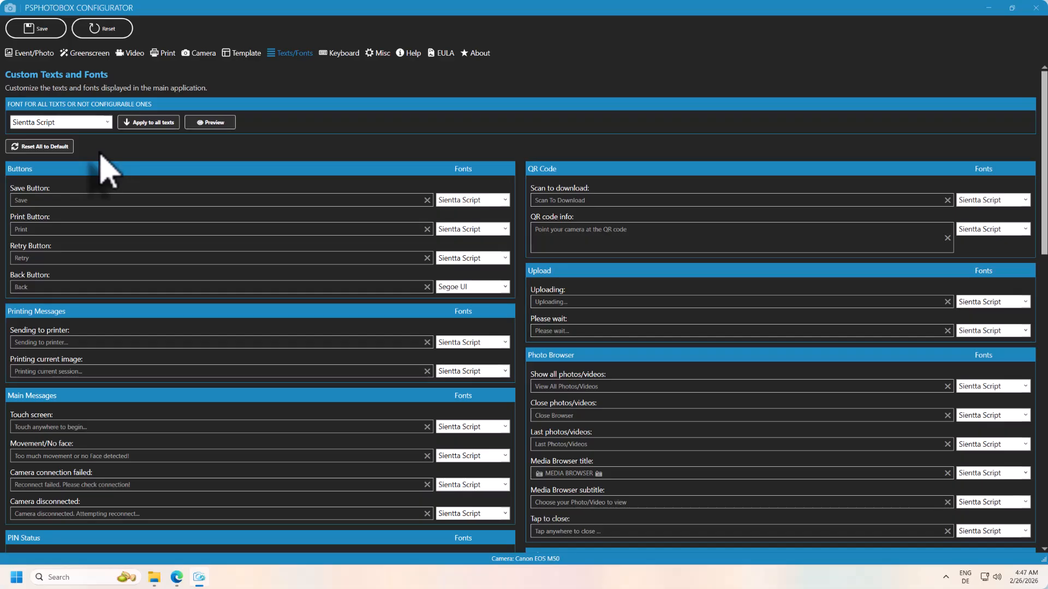
Set the font for all texts to Segoe UI and apply it to every custom text
{"action": "left_click", "coordinate": [109, 123]}
{"action": "scroll", "coordinate": [109, 163], "scroll_direction": "up", "scroll_amount": 5}
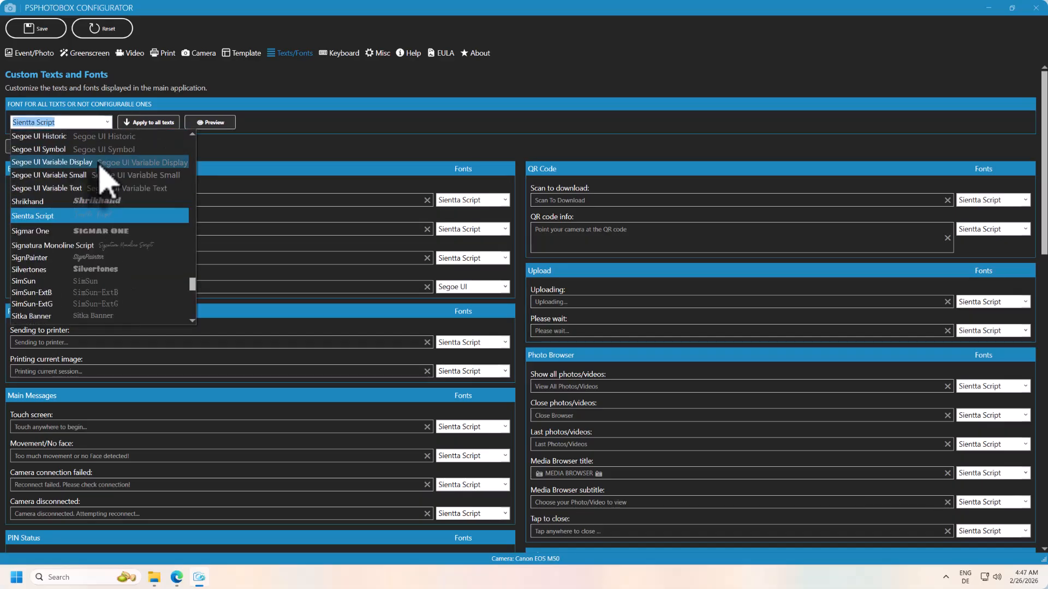
{"action": "left_click", "coordinate": [109, 153]}
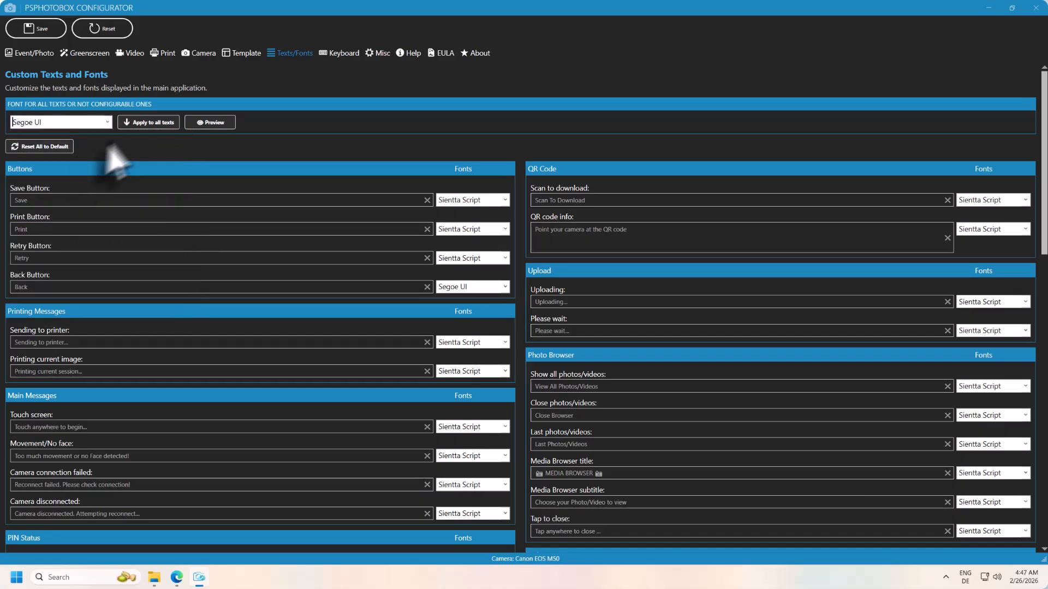
{"action": "left_click", "coordinate": [152, 124]}
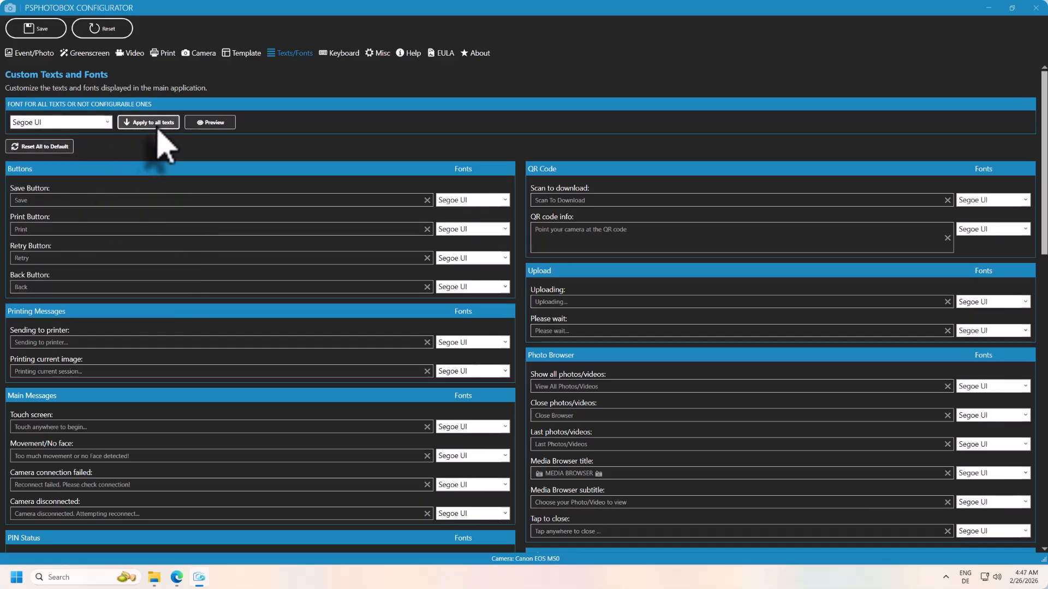
Change the Save button's custom text to OK and set its font to Sigmar One
{"action": "left_click", "coordinate": [283, 201]}
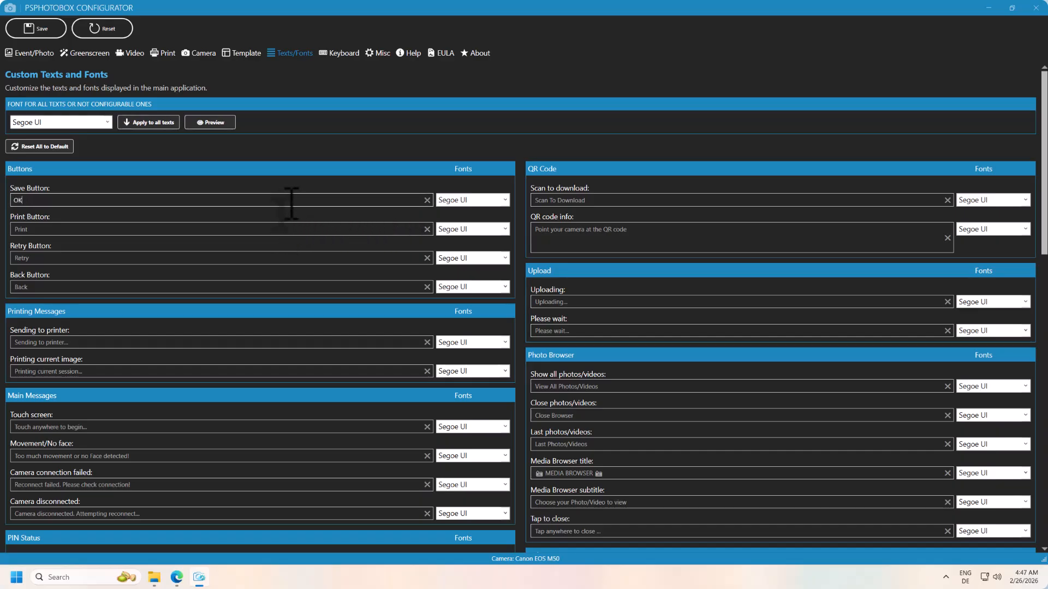
{"action": "left_click", "coordinate": [470, 200]}
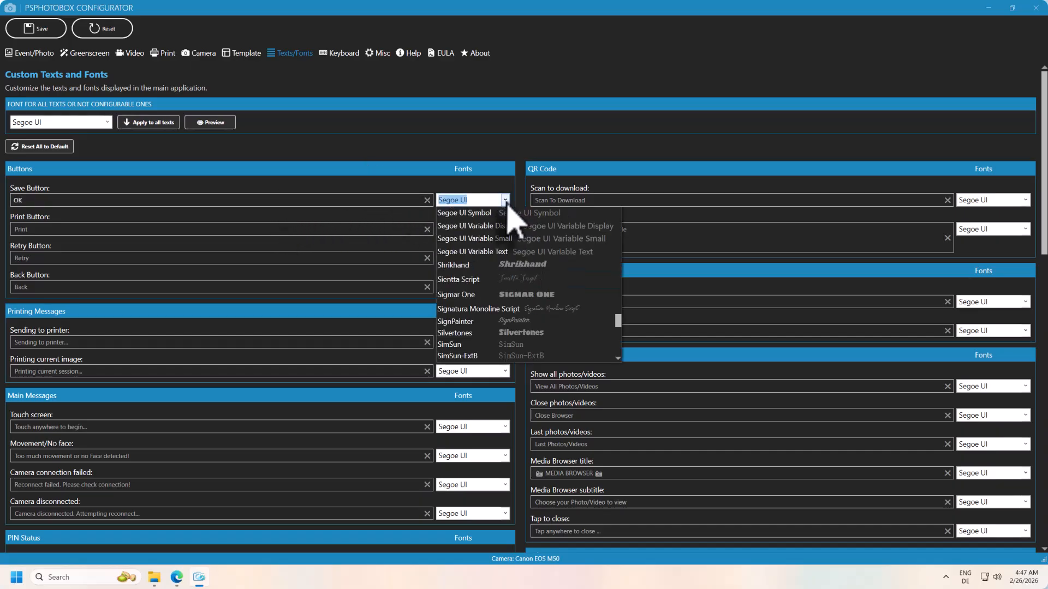
{"action": "left_click", "coordinate": [471, 335]}
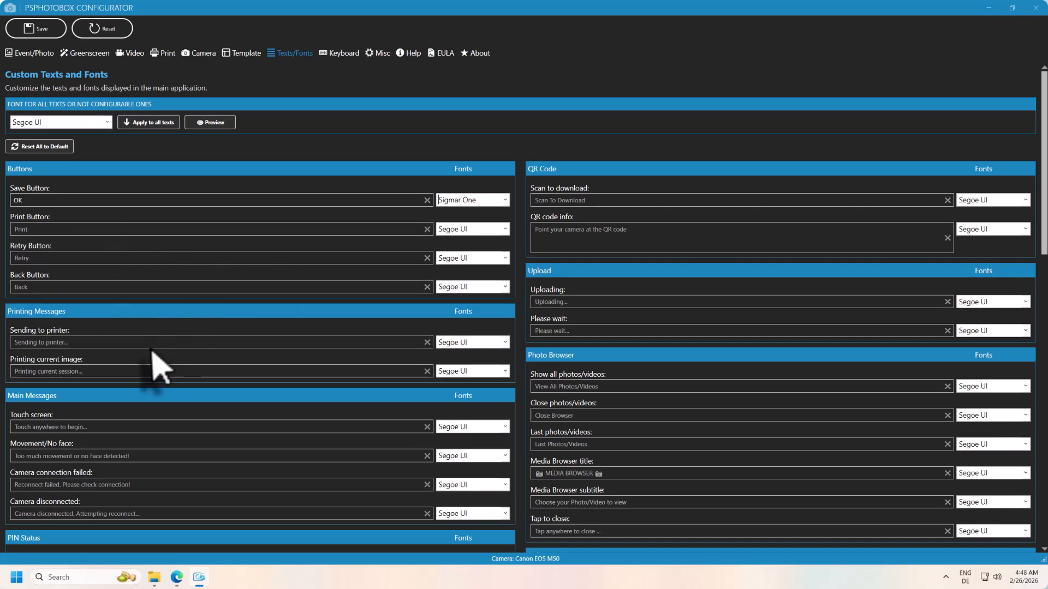
Examine the customizable text fields, from printing messages and PIN status to the QR code, help and privacy sections
{"action": "scroll", "coordinate": [152, 355], "scroll_direction": "down", "scroll_amount": 1}
{"action": "scroll", "coordinate": [155, 365], "scroll_direction": "down", "scroll_amount": 6}
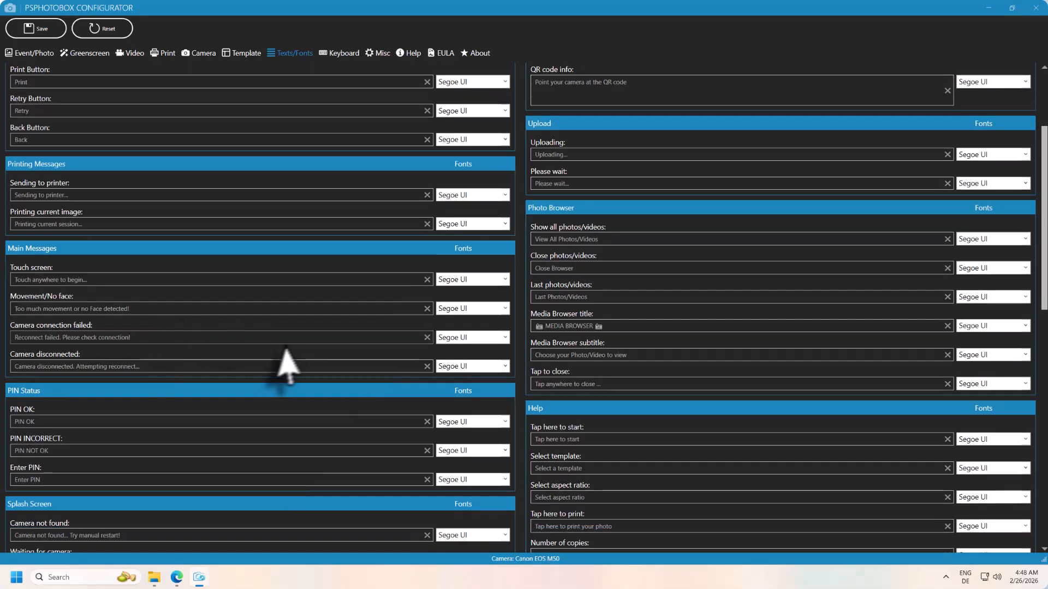
{"action": "scroll", "coordinate": [303, 354], "scroll_direction": "down", "scroll_amount": 2}
{"action": "scroll", "coordinate": [375, 355], "scroll_direction": "down", "scroll_amount": 1}
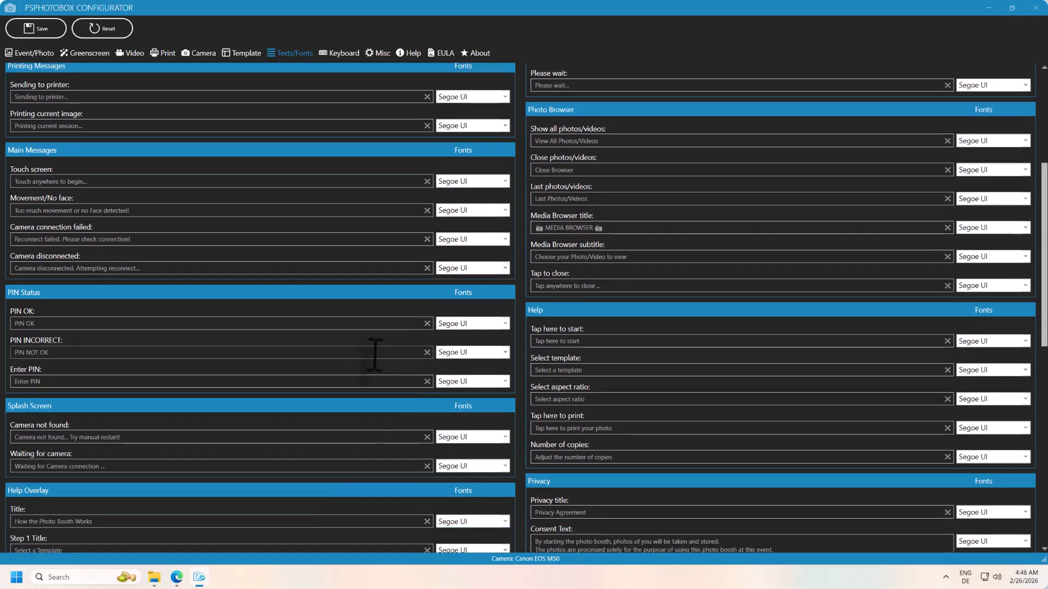
{"action": "scroll", "coordinate": [374, 360], "scroll_direction": "down", "scroll_amount": 5}
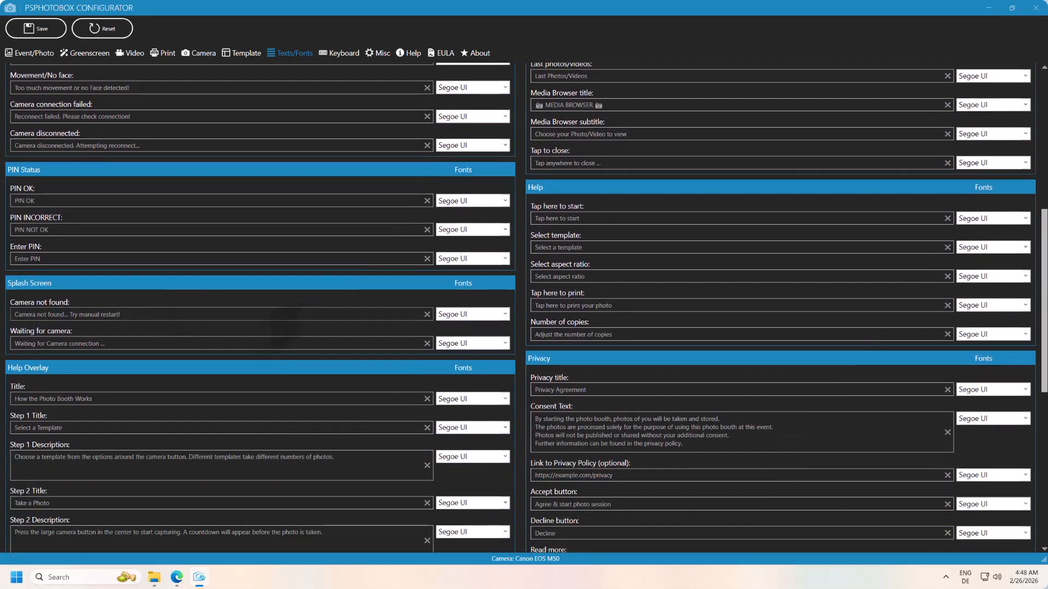
{"action": "scroll", "coordinate": [361, 349], "scroll_direction": "down", "scroll_amount": 2}
{"action": "scroll", "coordinate": [403, 346], "scroll_direction": "up", "scroll_amount": 8}
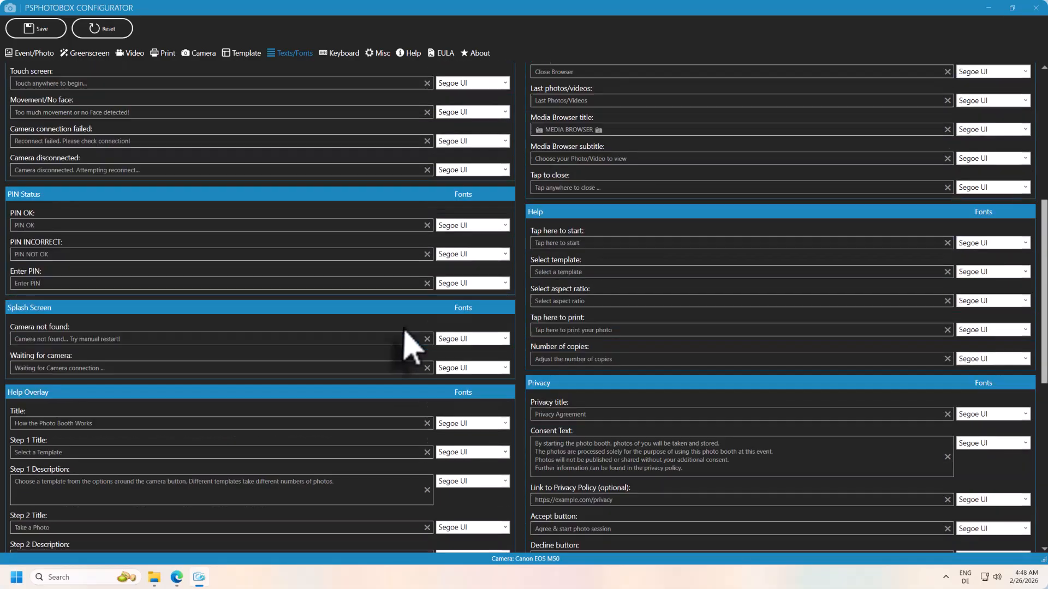
{"action": "scroll", "coordinate": [414, 358], "scroll_direction": "up", "scroll_amount": 9}
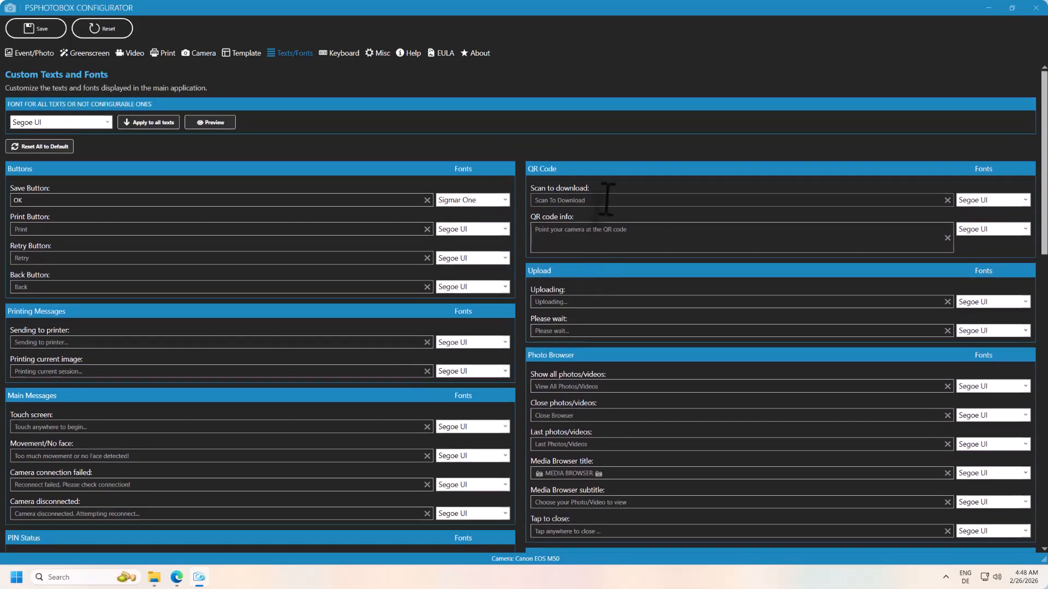
{"action": "scroll", "coordinate": [619, 346], "scroll_direction": "down", "scroll_amount": 6}
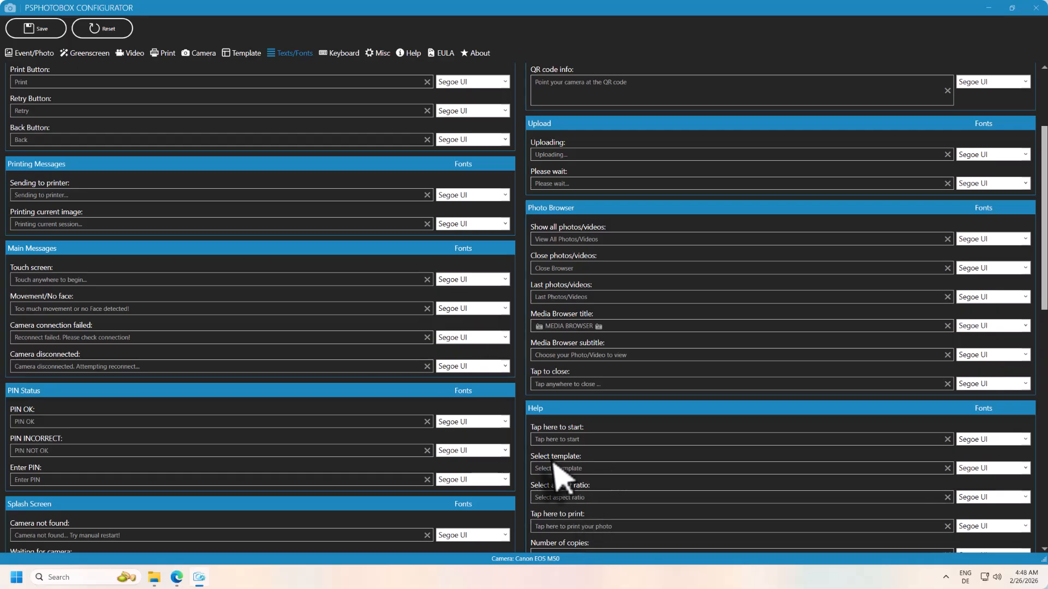
{"action": "scroll", "coordinate": [578, 468], "scroll_direction": "up", "scroll_amount": 1}
{"action": "scroll", "coordinate": [578, 468], "scroll_direction": "up", "scroll_amount": 5}
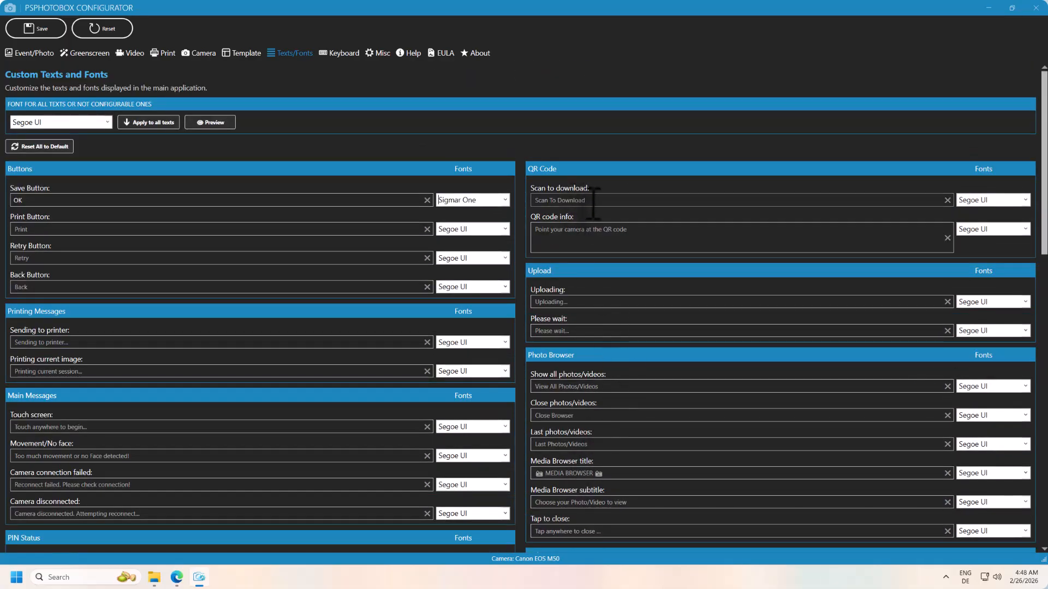
{"action": "left_click", "coordinate": [654, 241]}
{"action": "scroll", "coordinate": [663, 238], "scroll_direction": "down", "scroll_amount": 5}
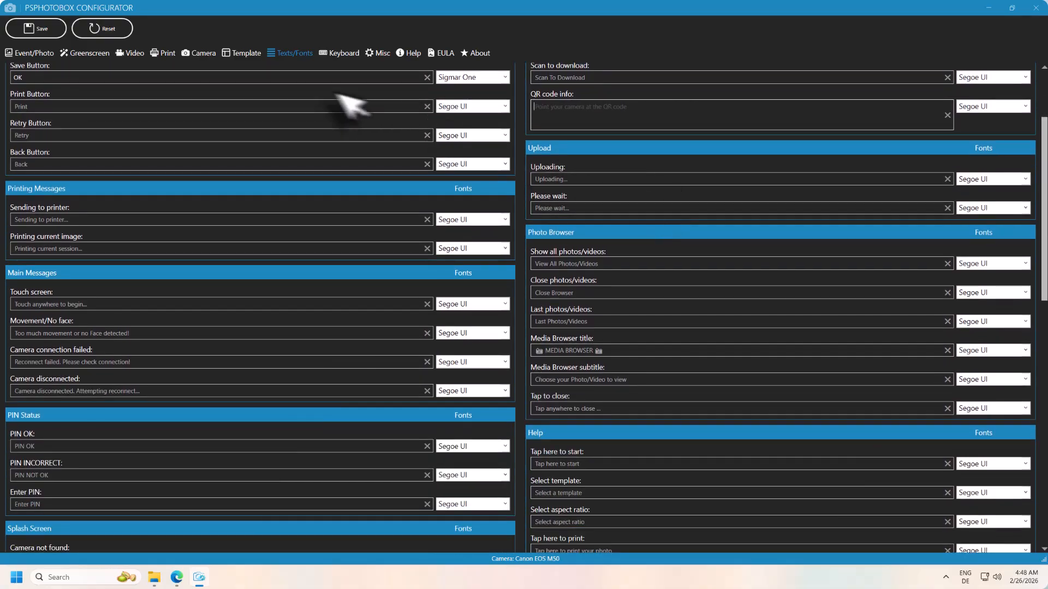
{"action": "scroll", "coordinate": [346, 142], "scroll_direction": "up", "scroll_amount": 5}
Preview the global font on sample text and reset all custom texts and fonts to default
{"action": "left_click", "coordinate": [218, 123]}
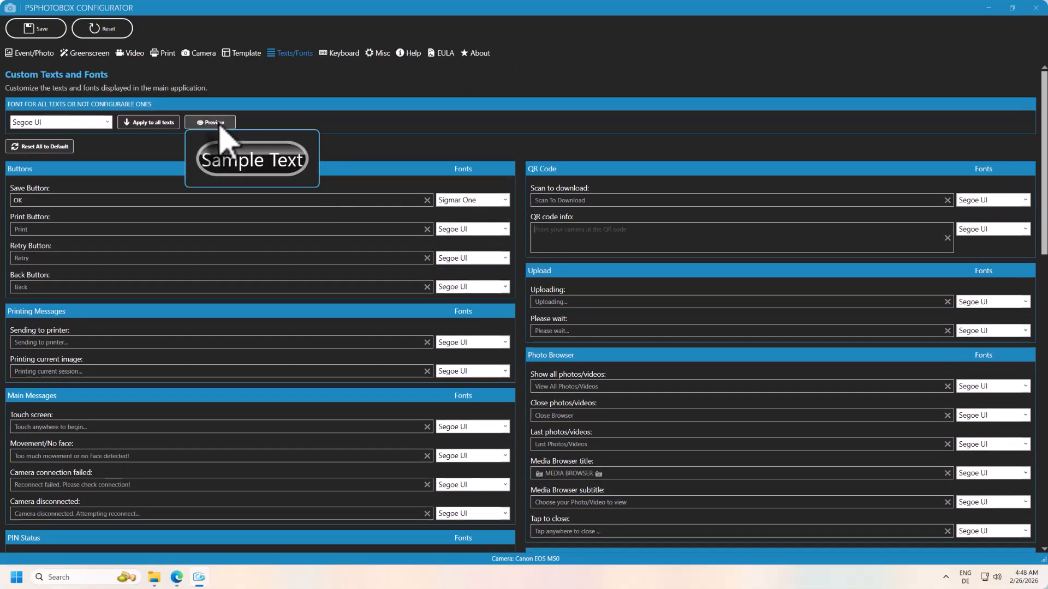
{"action": "left_click", "coordinate": [44, 146]}
{"action": "left_click", "coordinate": [716, 332]}
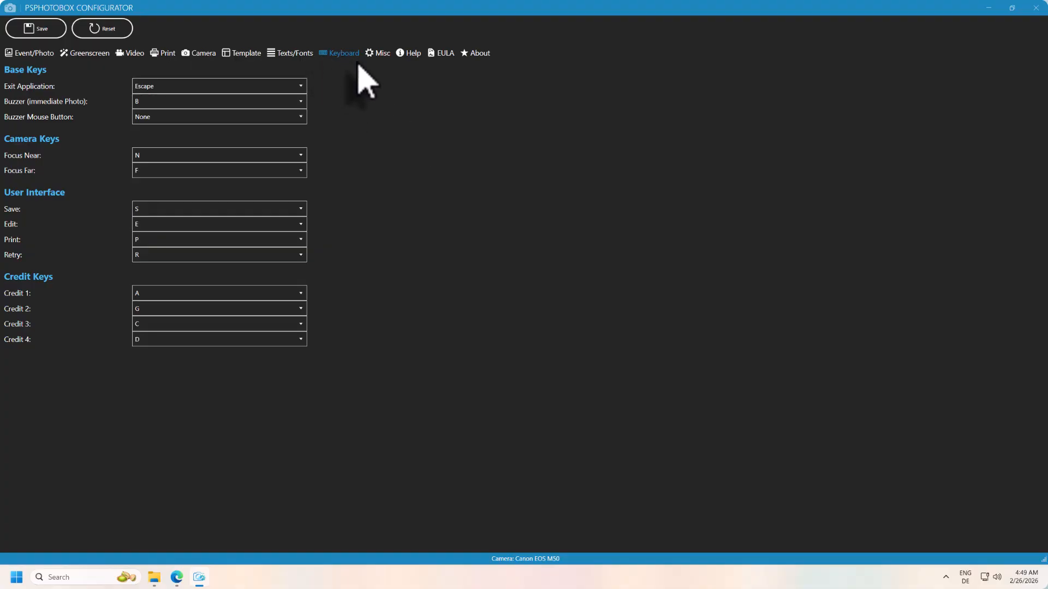
Review the keyboard settings' available choices for the Exit Application key and the Buzzer Mouse Button
{"action": "left_click", "coordinate": [301, 87]}
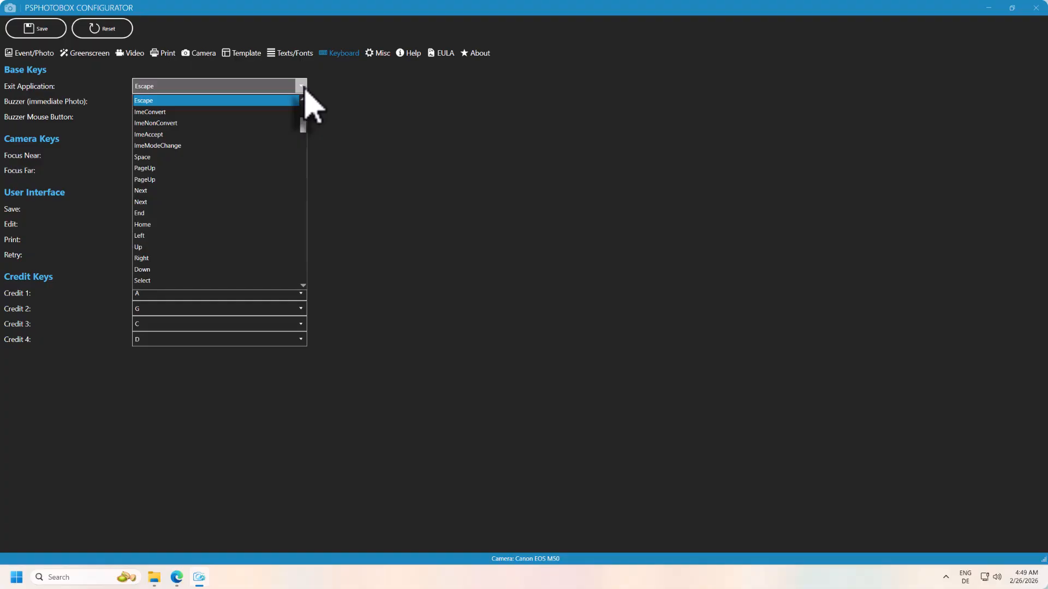
{"action": "left_click", "coordinate": [303, 87]}
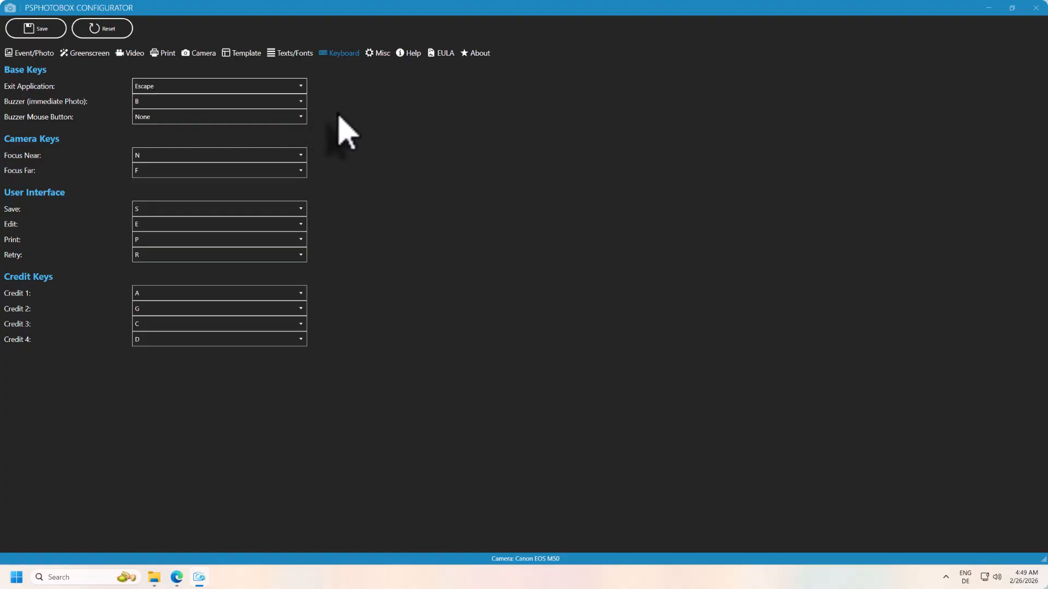
{"action": "left_click", "coordinate": [300, 116]}
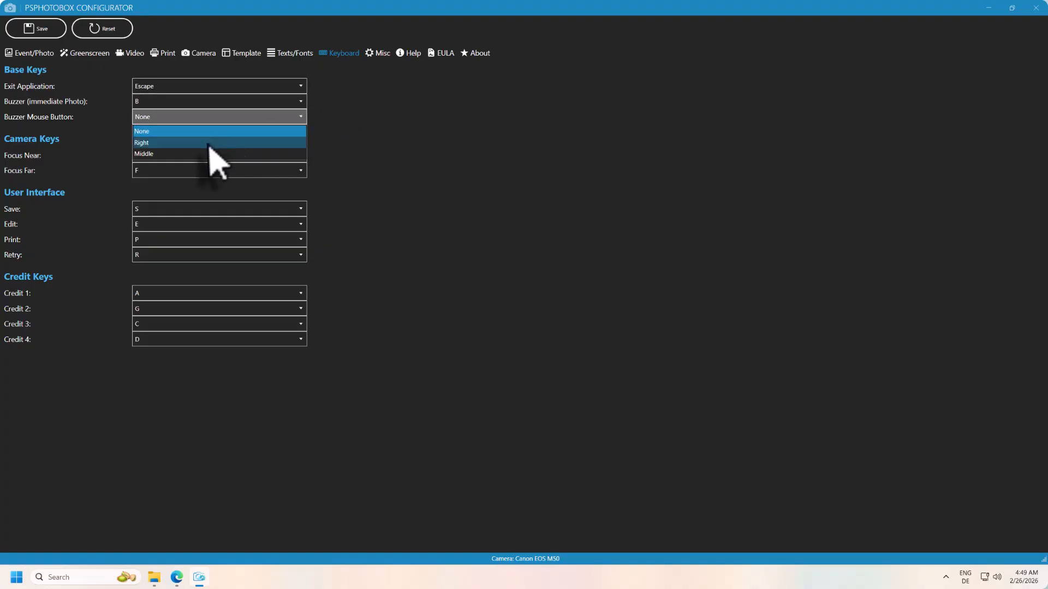
{"action": "left_click", "coordinate": [366, 167]}
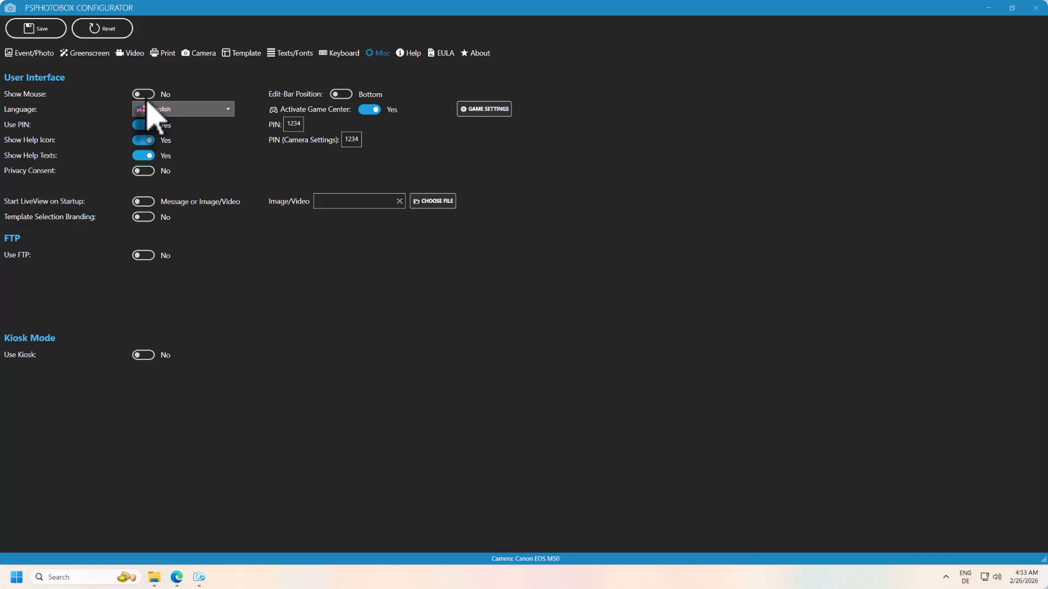
Try the edit bar at the Top position in the Misc settings and return it to Bottom
{"action": "mouse_move", "coordinate": [344, 93]}
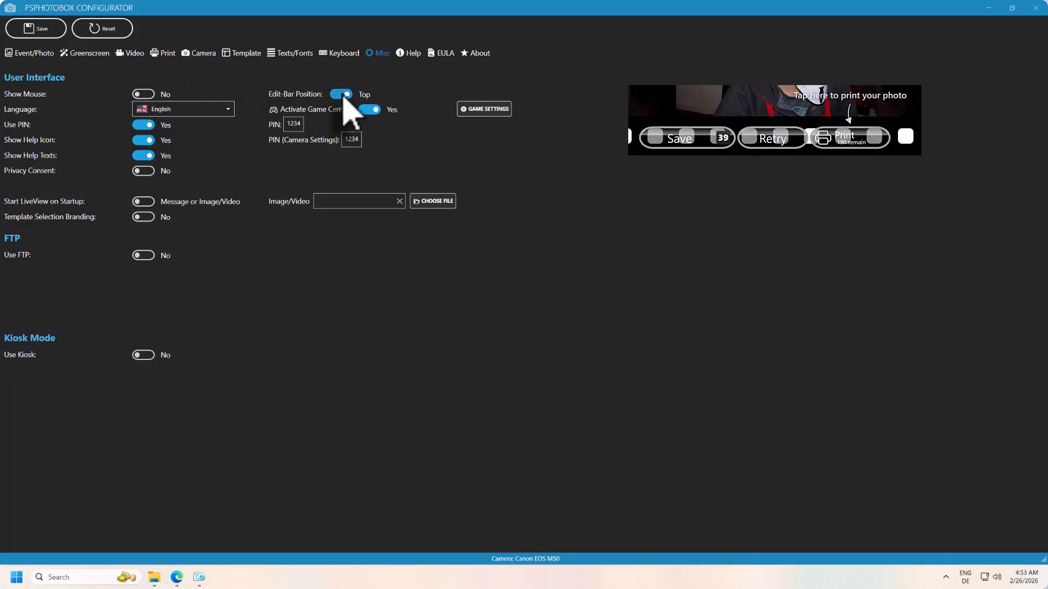
{"action": "left_click", "coordinate": [344, 93]}
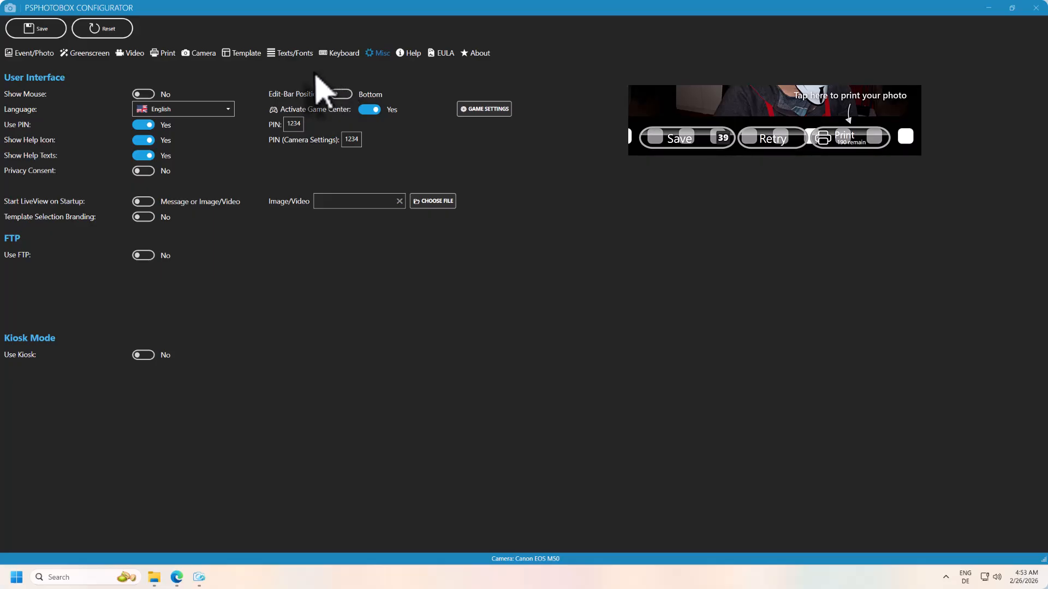
{"action": "left_click", "coordinate": [375, 114]}
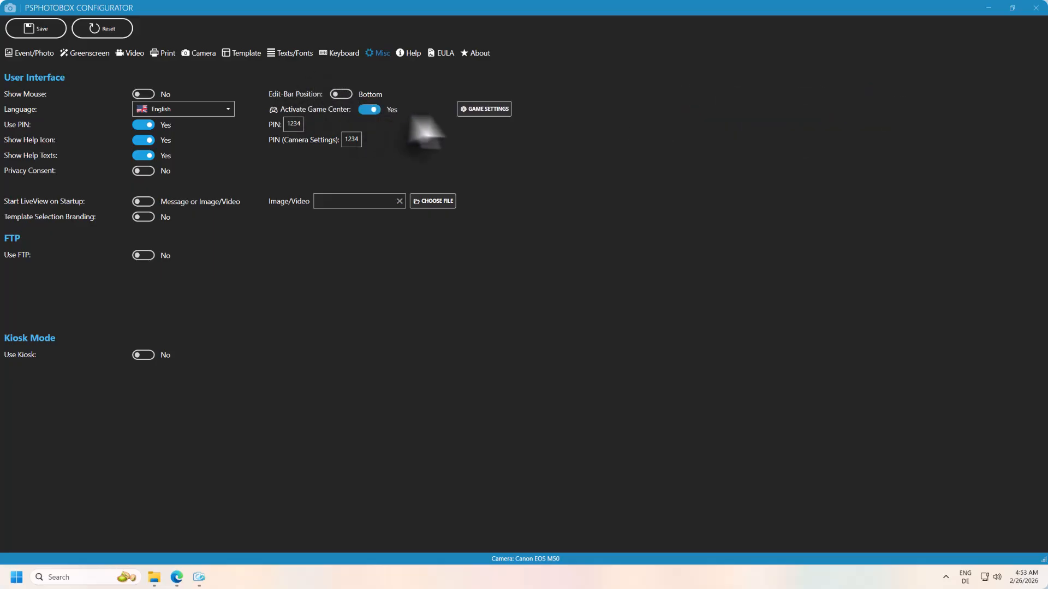
Review the Game Center's game settings and leave them without saving
{"action": "left_click", "coordinate": [486, 112]}
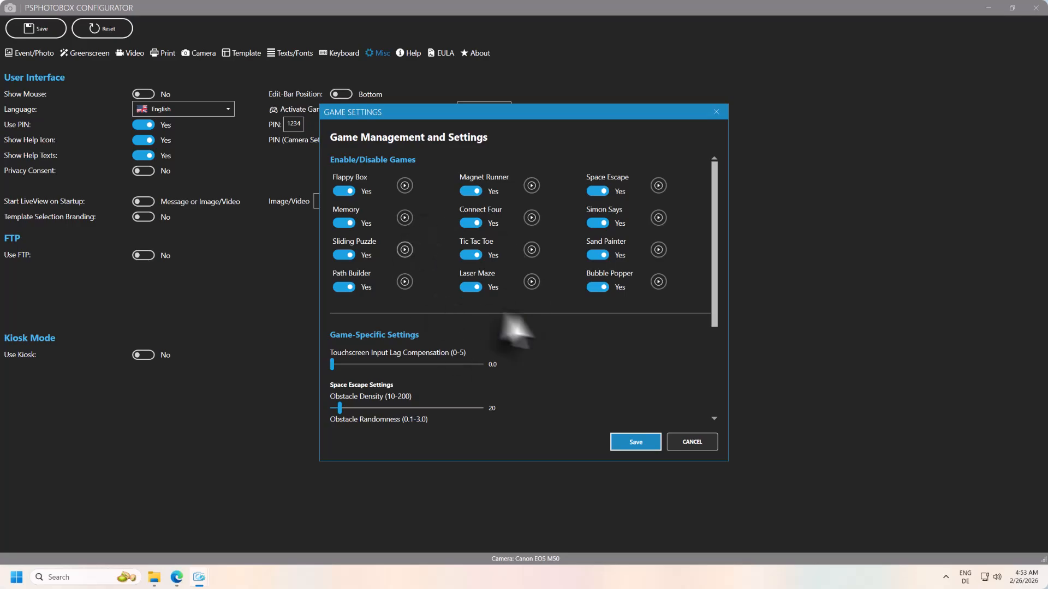
{"action": "left_click", "coordinate": [690, 443]}
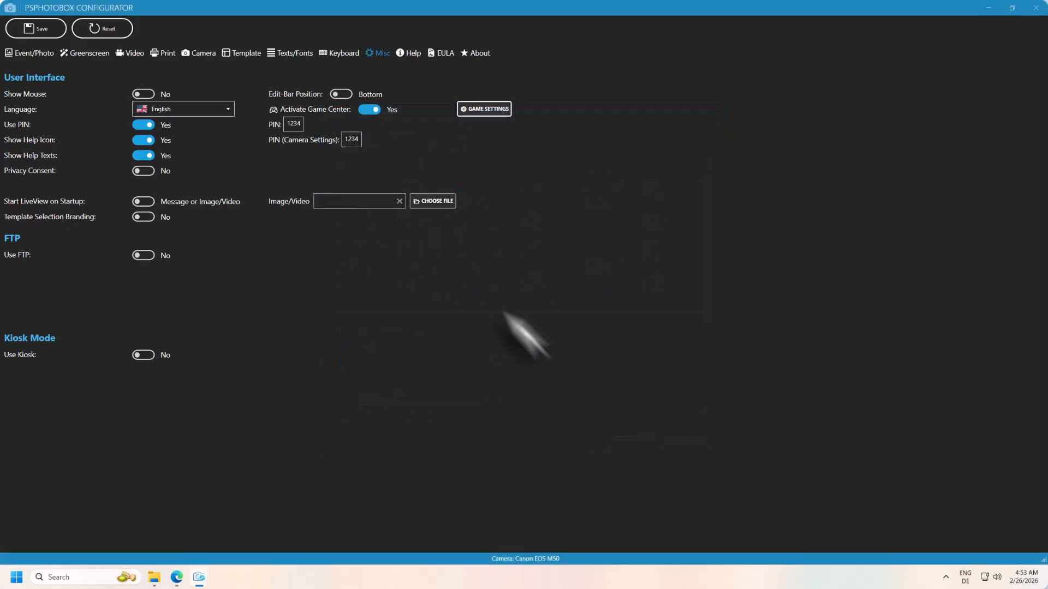
Try Hrvatski as the interface language and return it to English
{"action": "left_click", "coordinate": [198, 111]}
{"action": "scroll", "coordinate": [201, 155], "scroll_direction": "down", "scroll_amount": 5}
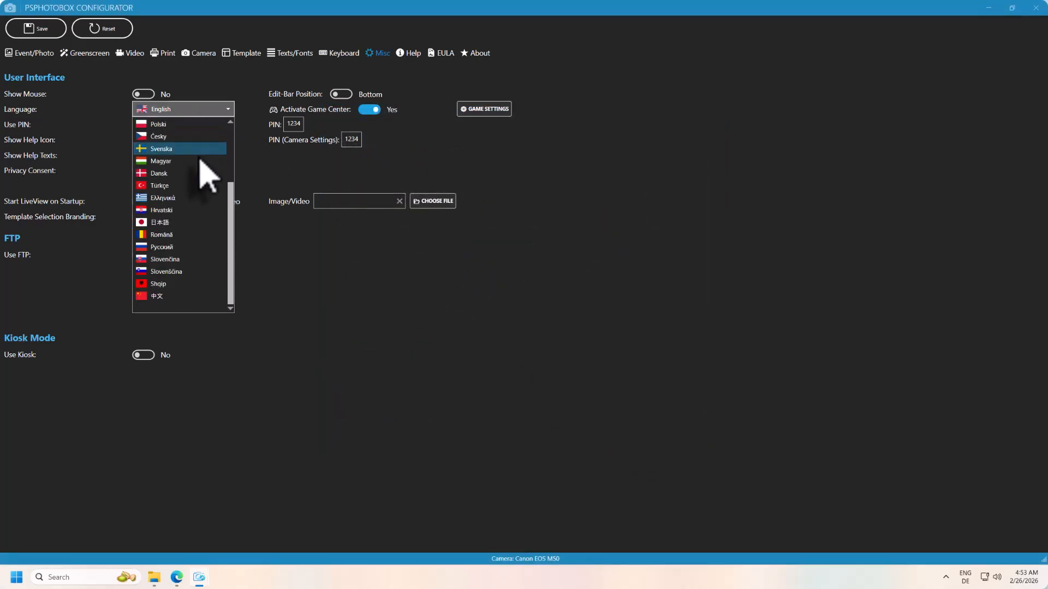
{"action": "left_click", "coordinate": [178, 211]}
{"action": "left_click", "coordinate": [196, 110]}
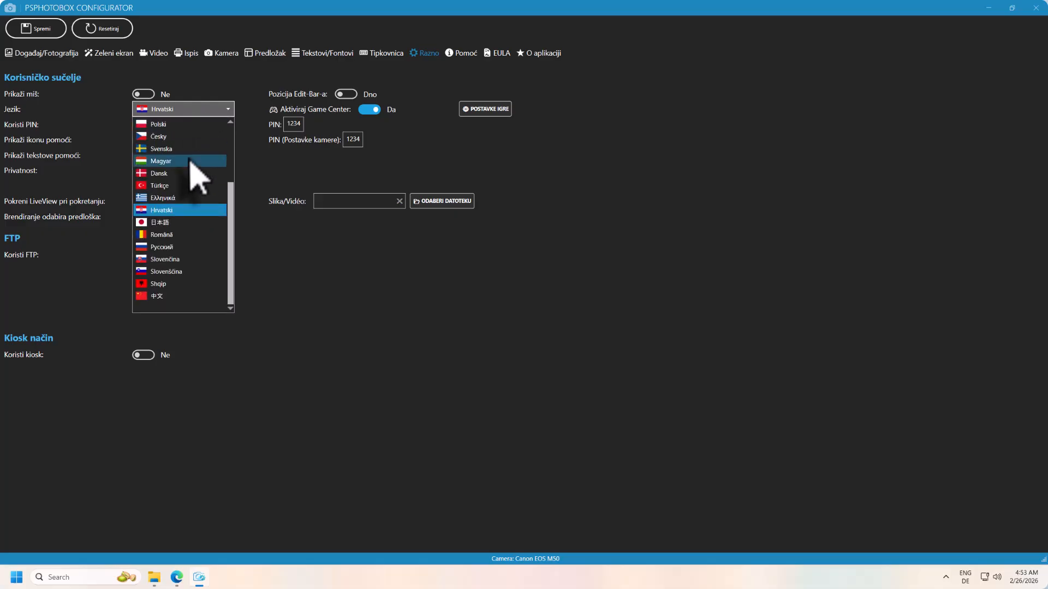
{"action": "scroll", "coordinate": [200, 174], "scroll_direction": "up", "scroll_amount": 2}
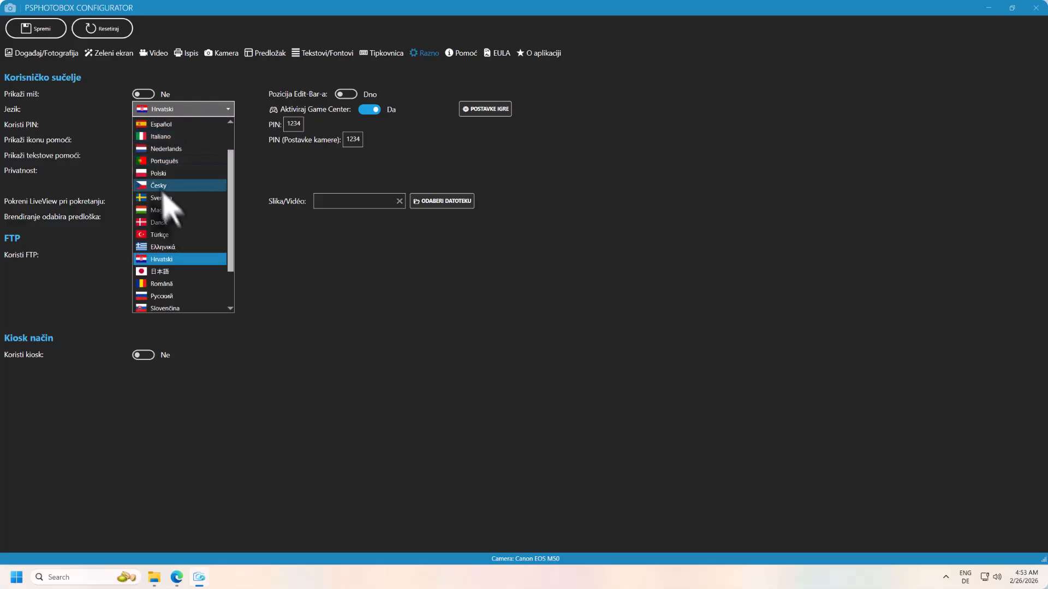
{"action": "scroll", "coordinate": [167, 197], "scroll_direction": "up", "scroll_amount": 2}
{"action": "left_click", "coordinate": [166, 136]}
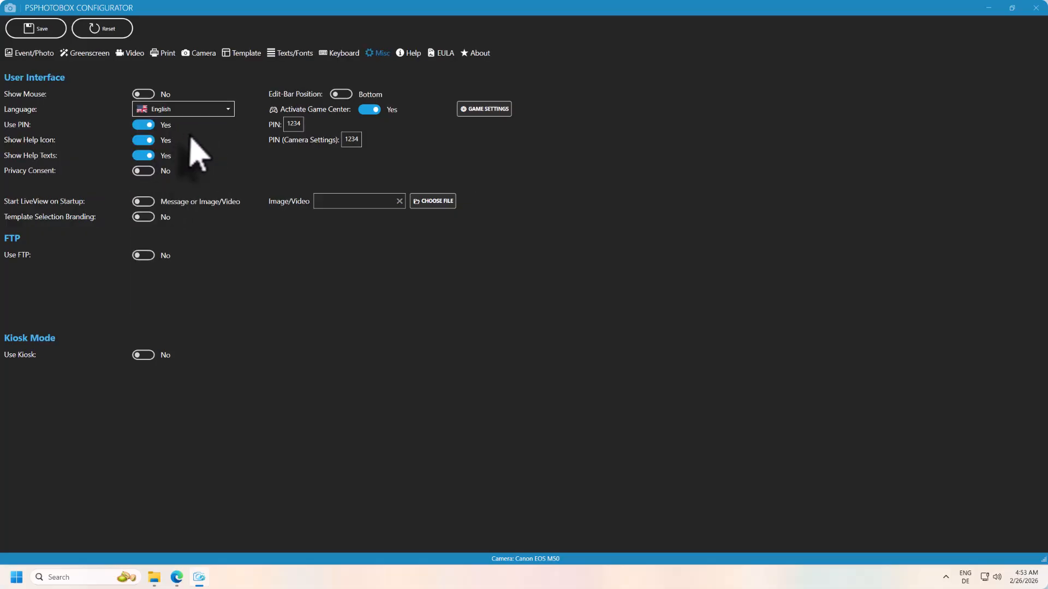
Check the PIN options and enable Privacy Consent in the user interface settings
{"action": "left_click", "coordinate": [144, 125]}
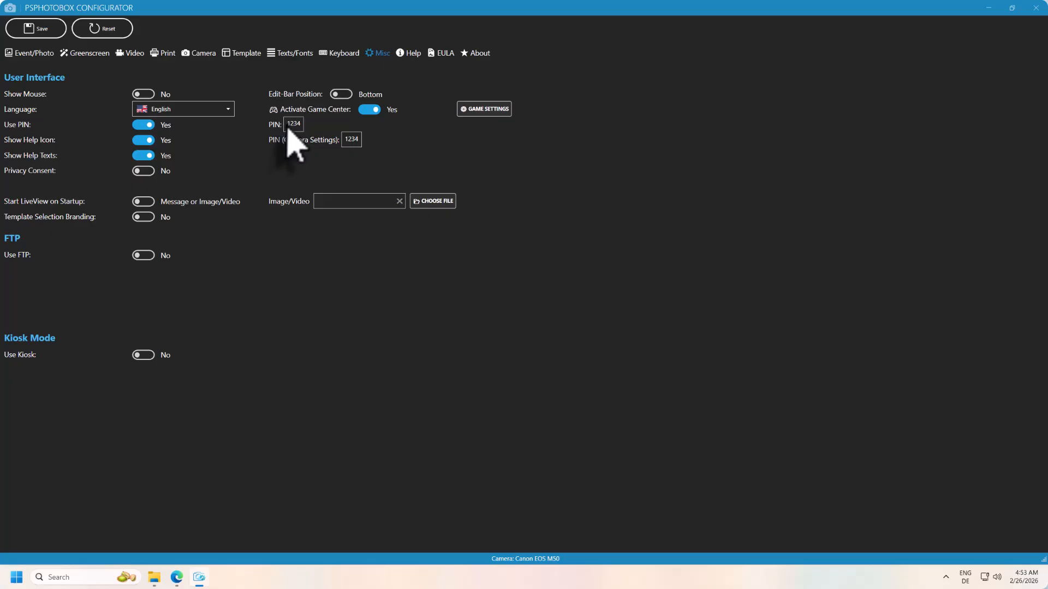
{"action": "double_click", "coordinate": [294, 129]}
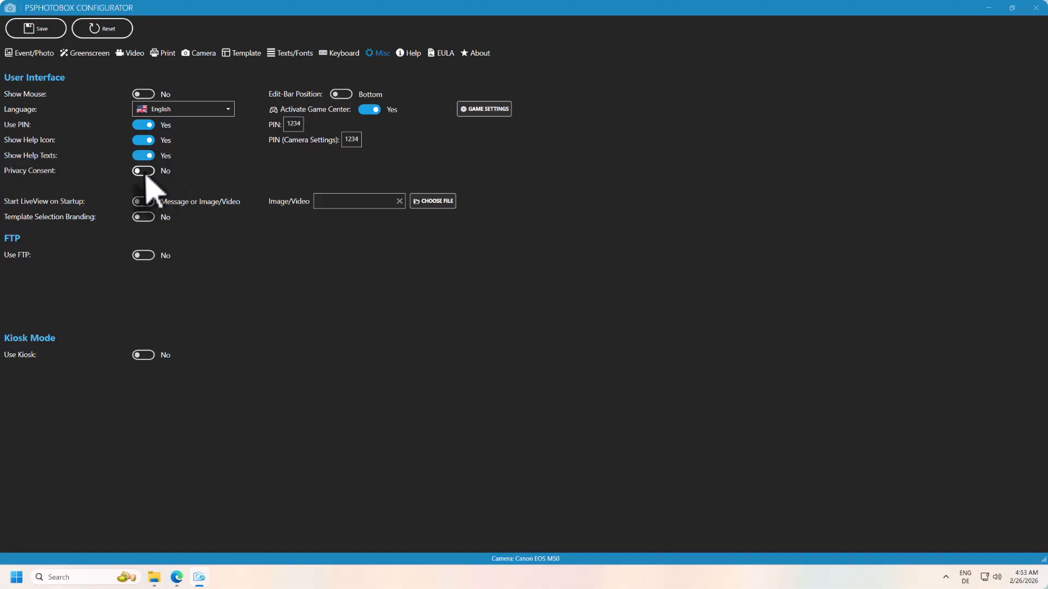
{"action": "left_click", "coordinate": [144, 171]}
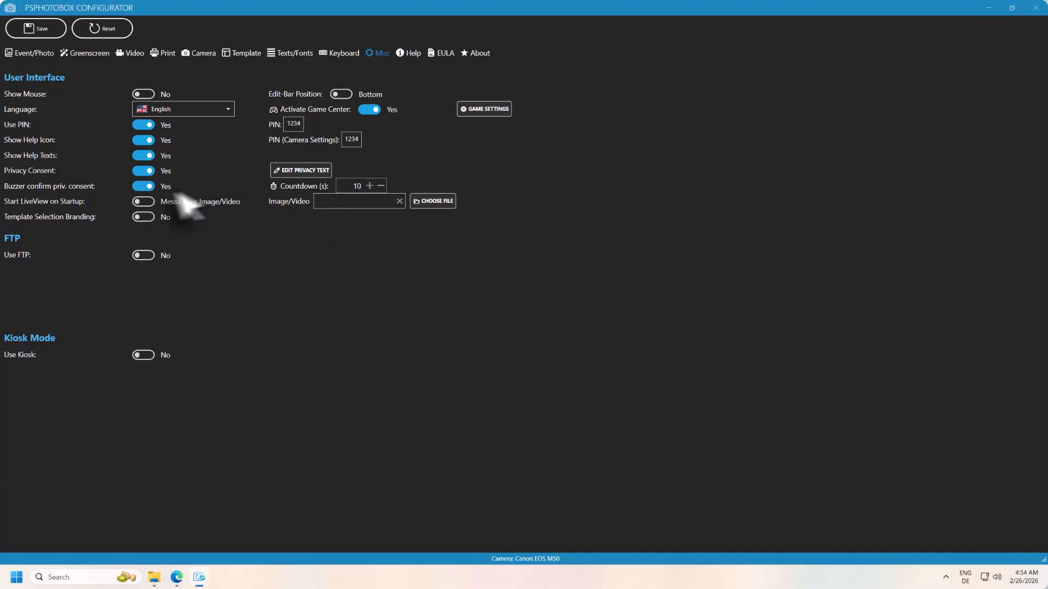
Try Show LiveView on startup, return it to Message or Image/Video, and inspect the file types accepted for the startup media
{"action": "left_click", "coordinate": [145, 201]}
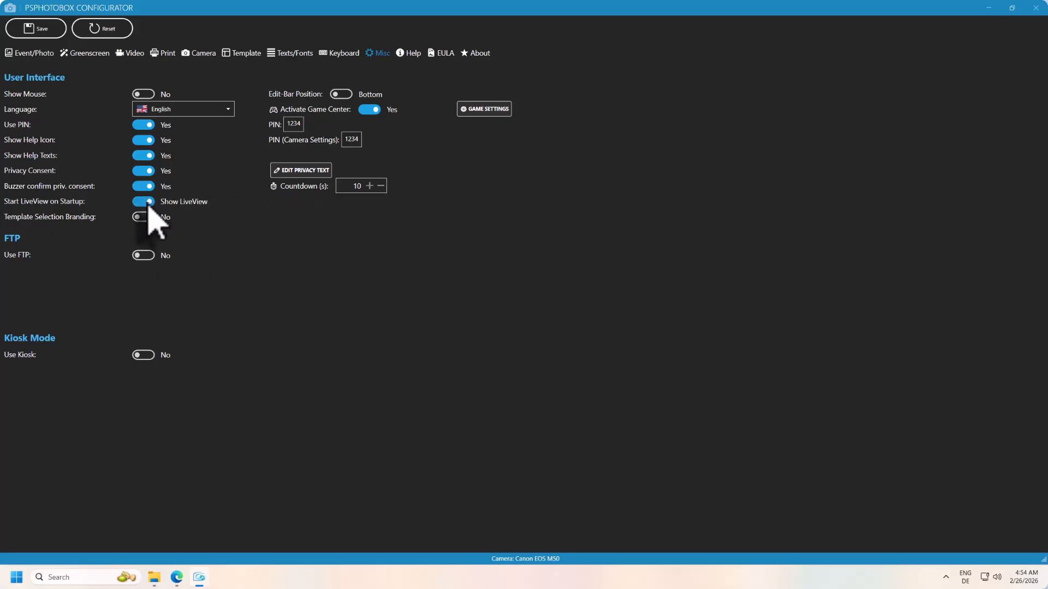
{"action": "left_click", "coordinate": [146, 201]}
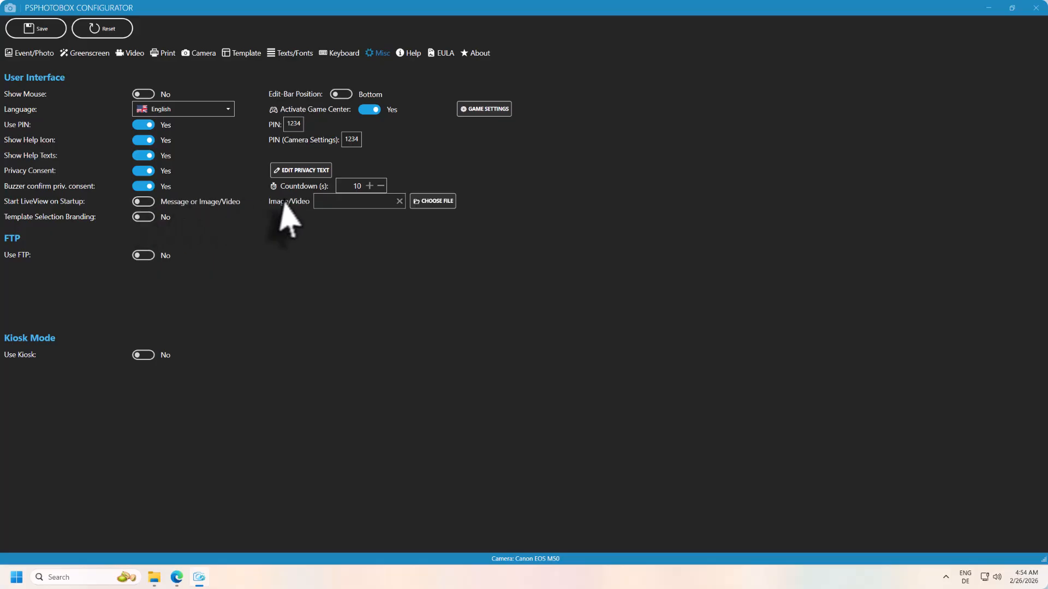
{"action": "left_click", "coordinate": [423, 201]}
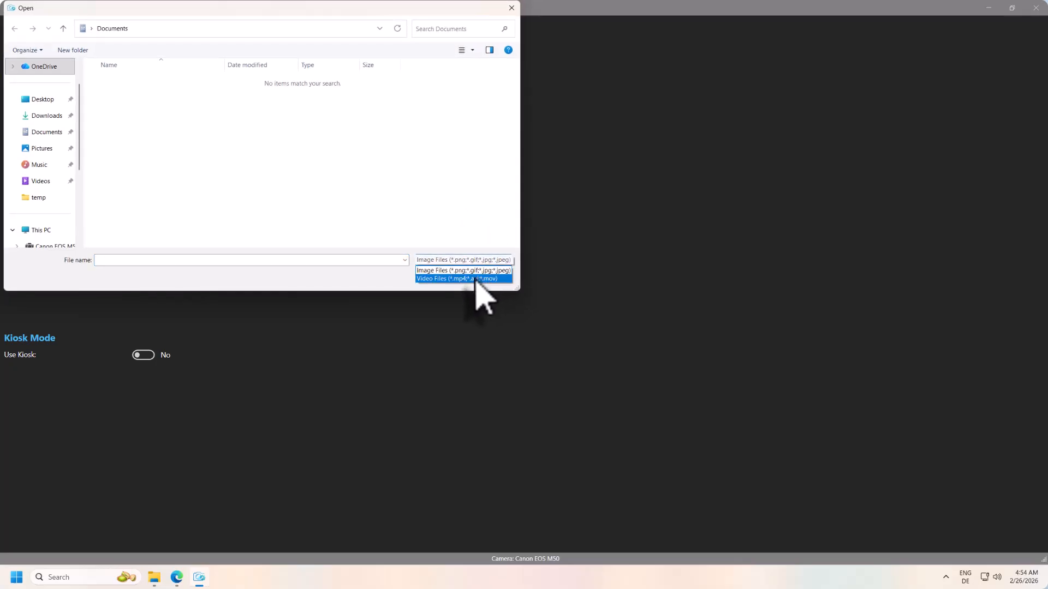
{"action": "left_click", "coordinate": [485, 276]}
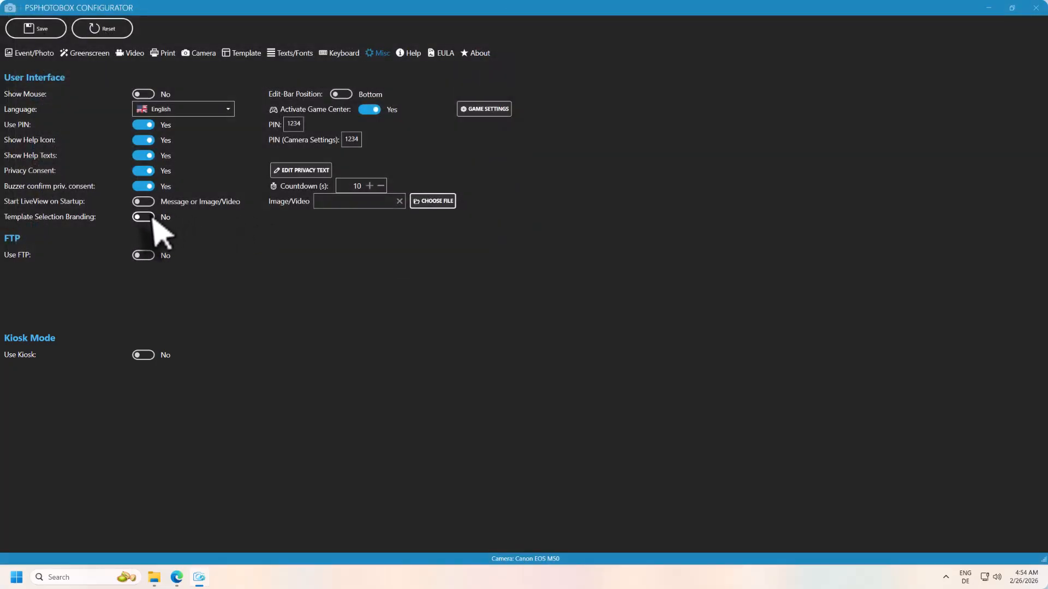
Try the template selection branding with its image chooser, leave the image empty and turn the branding off again
{"action": "left_click", "coordinate": [147, 218]}
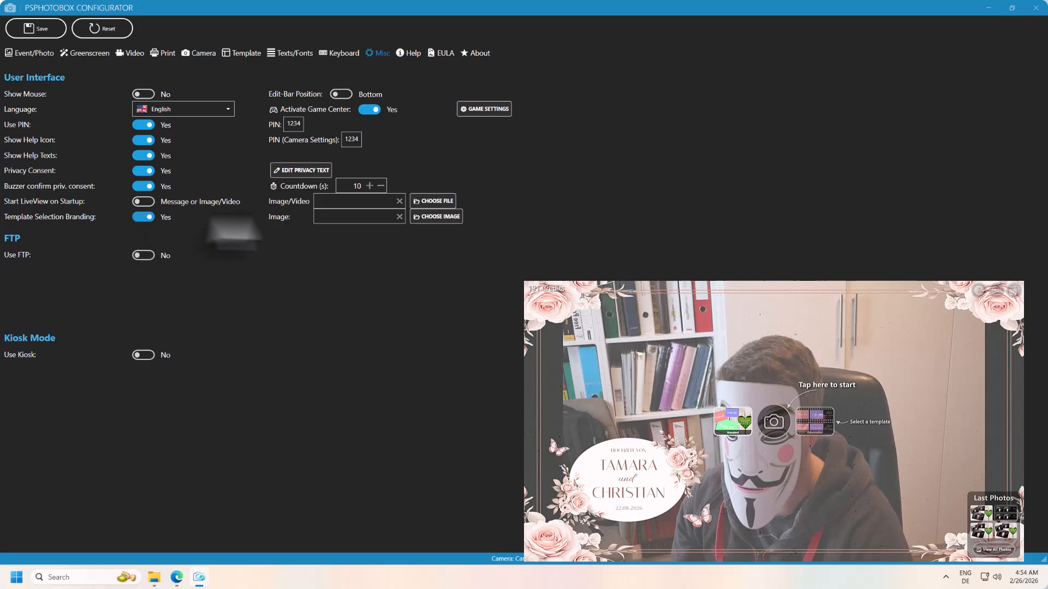
{"action": "left_click", "coordinate": [440, 217]}
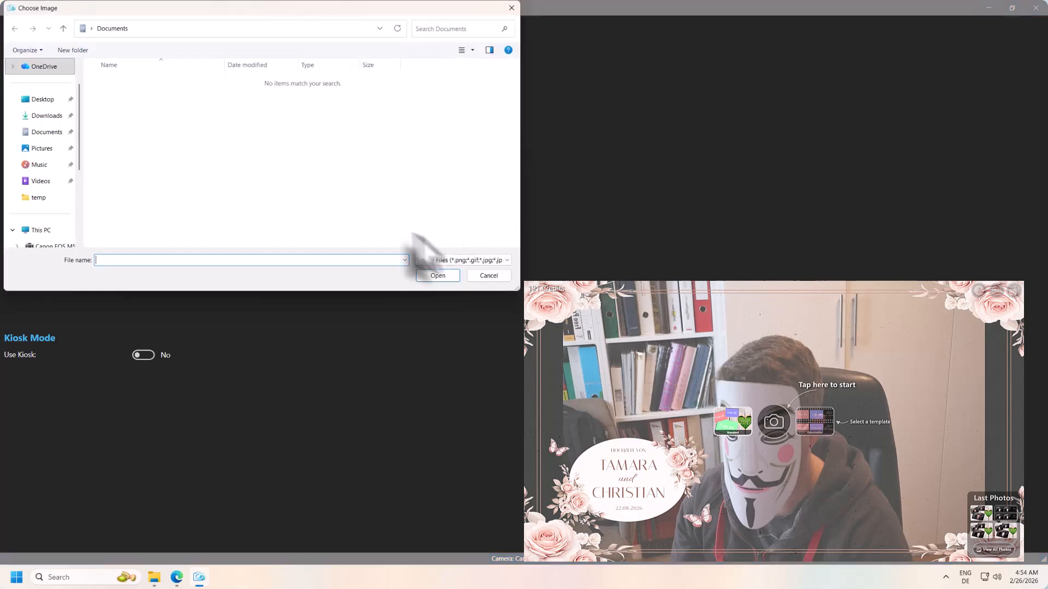
{"action": "left_click", "coordinate": [485, 276]}
{"action": "left_click", "coordinate": [153, 220]}
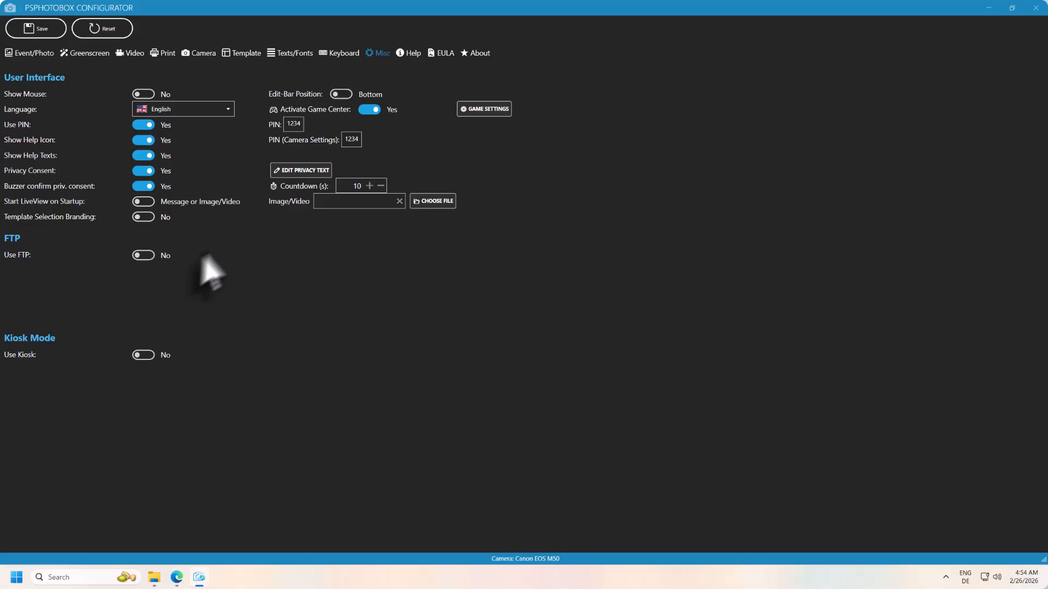
Enable FTP, test the connection, and show the image QR code with its position kept at Top Right
{"action": "left_click", "coordinate": [145, 256]}
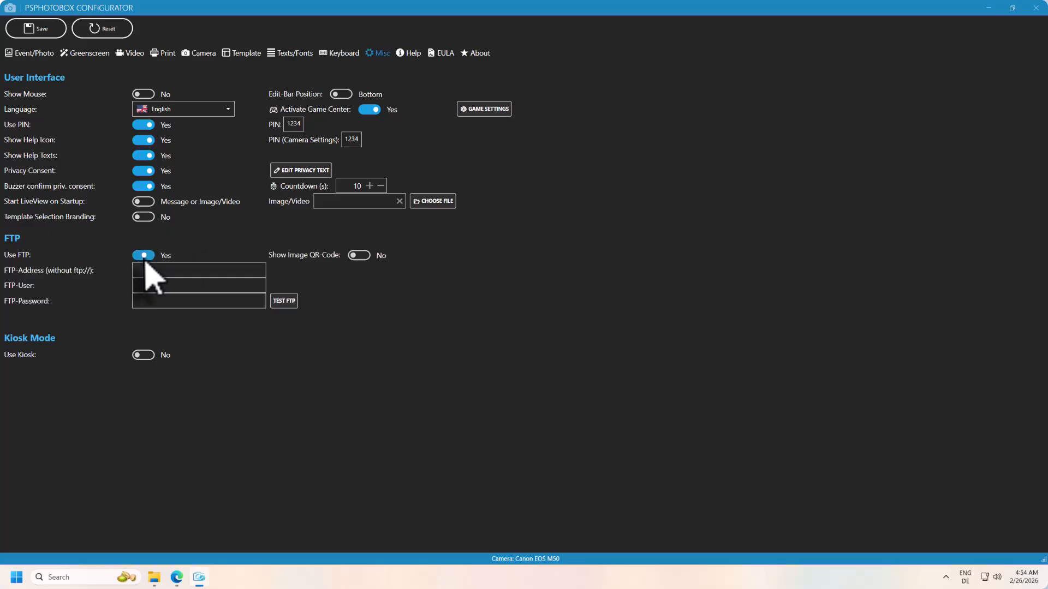
{"action": "left_click", "coordinate": [284, 305]}
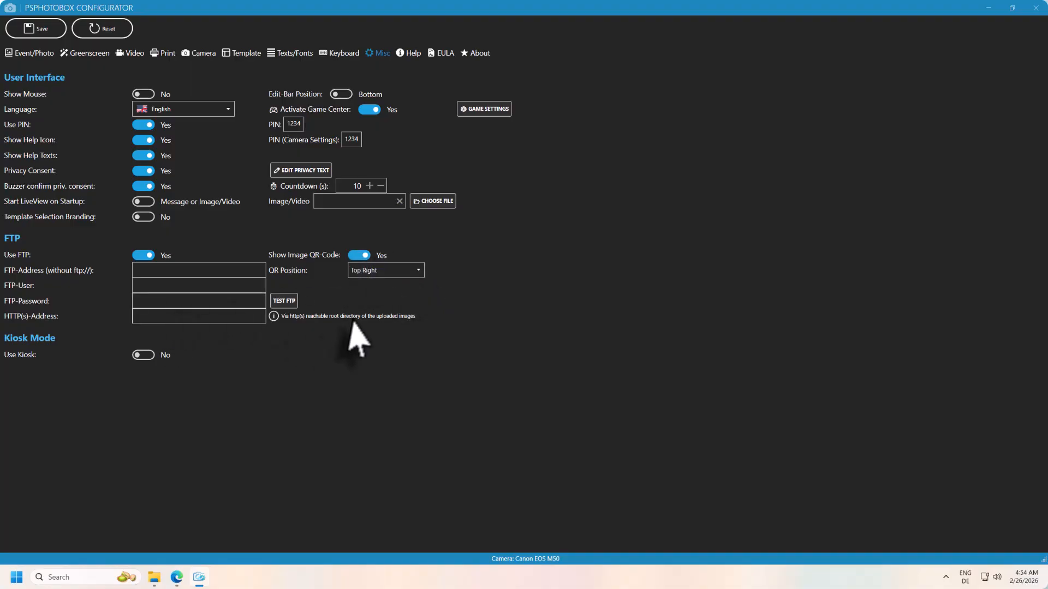
{"action": "left_click", "coordinate": [417, 271]}
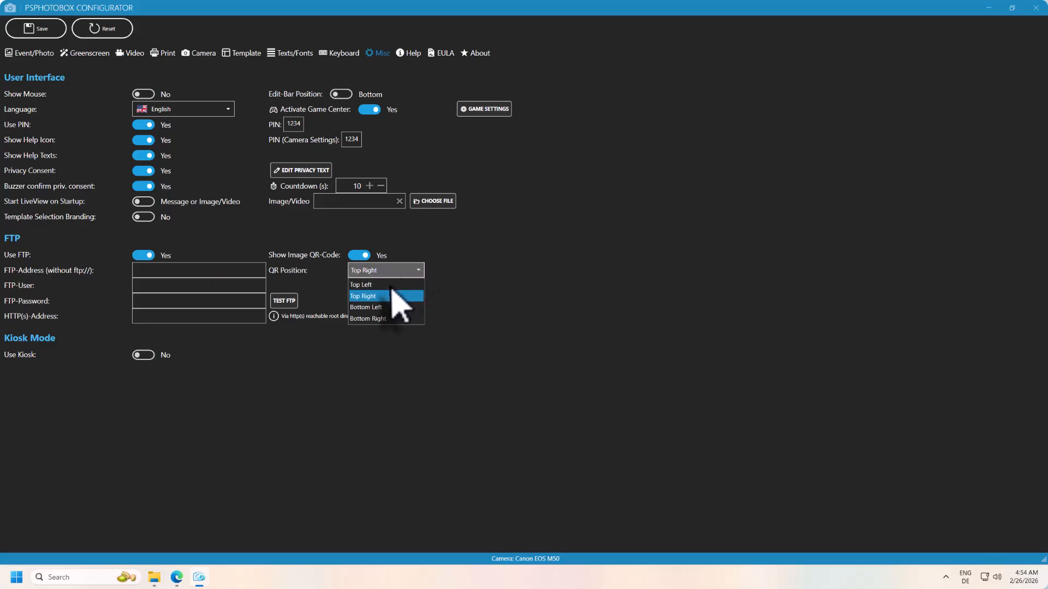
{"action": "left_click", "coordinate": [487, 340]}
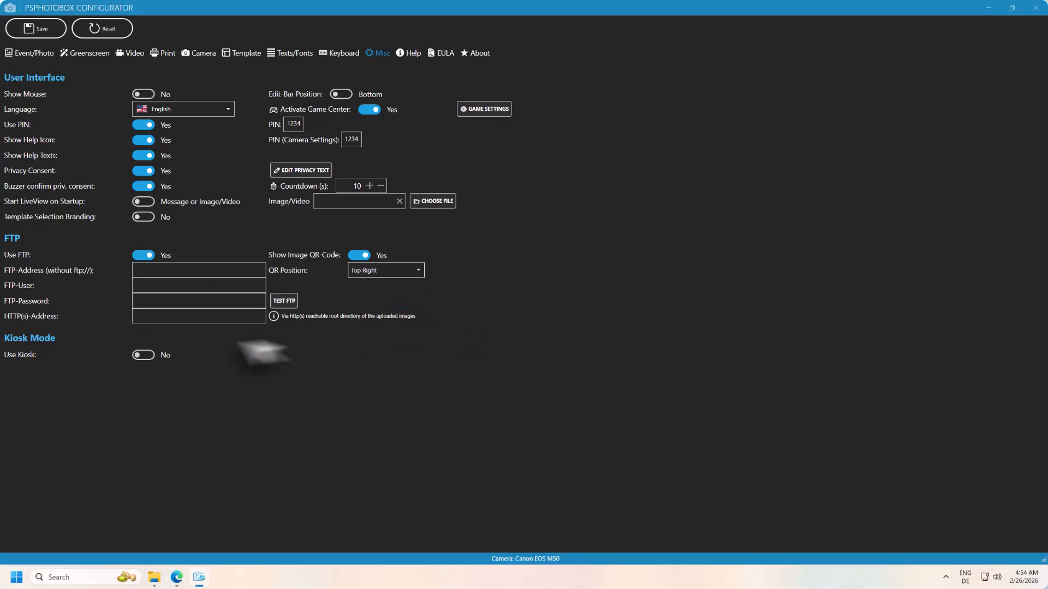
Enable kiosk mode and increase the number of photos given for 2 credits
{"action": "left_click", "coordinate": [146, 359]}
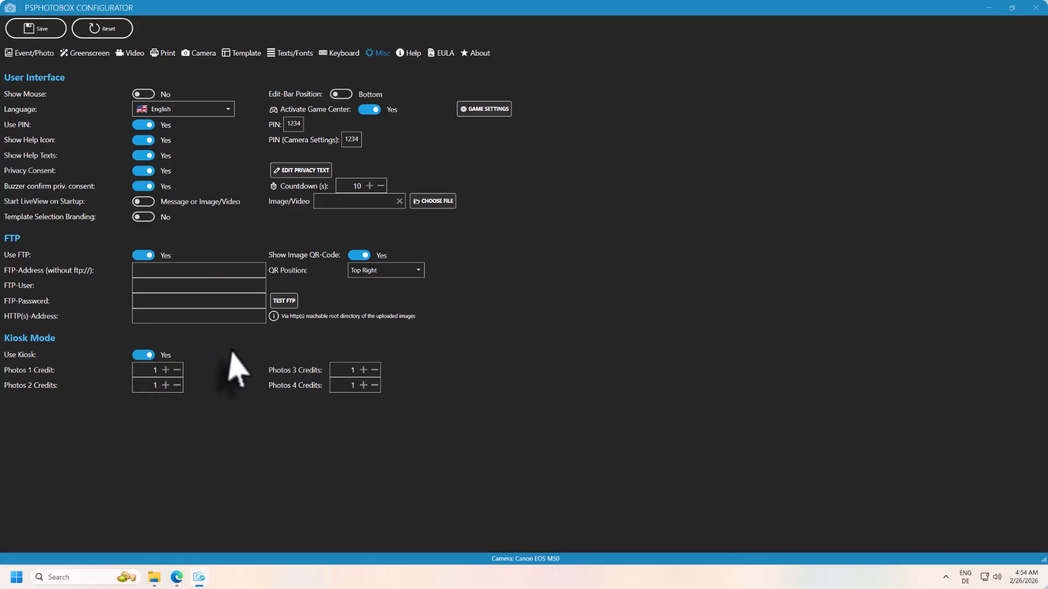
{"action": "left_click", "coordinate": [164, 385]}
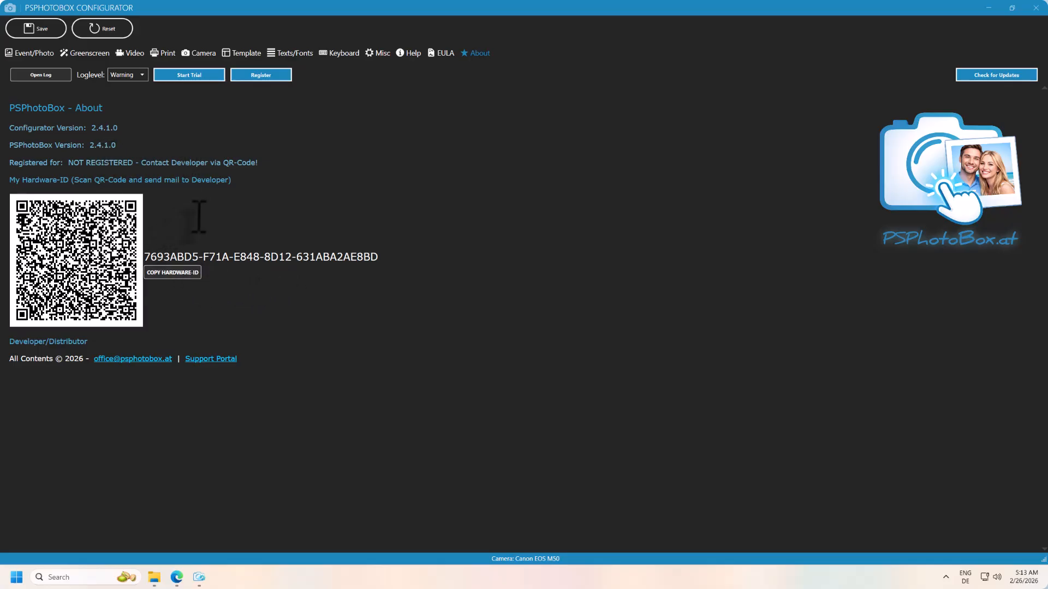
Start the trial period from the About page and check for software updates
{"action": "left_click", "coordinate": [194, 78]}
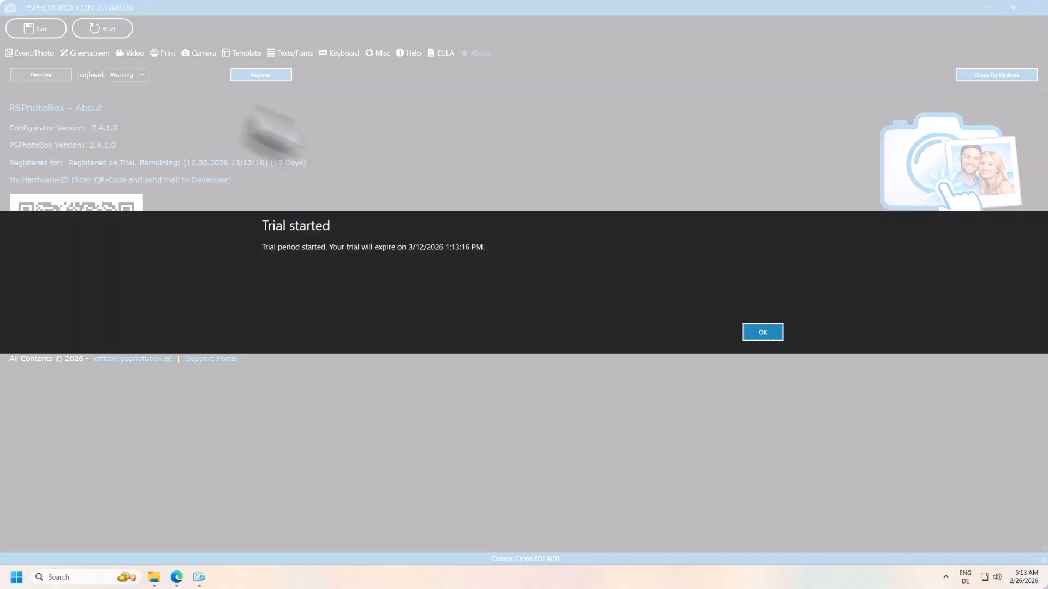
{"action": "left_click", "coordinate": [762, 332]}
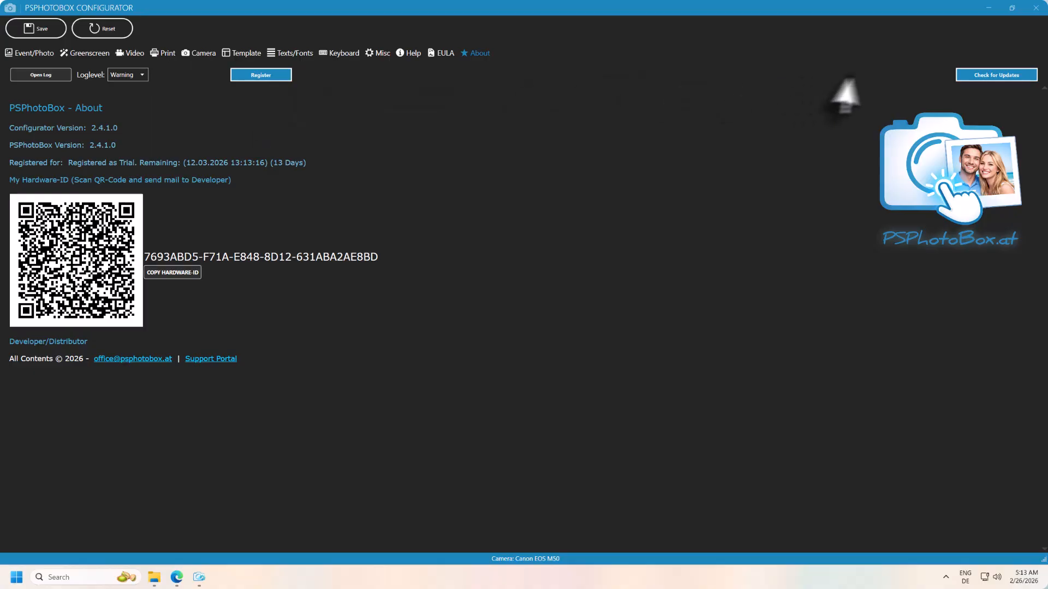
{"action": "left_click", "coordinate": [260, 76]}
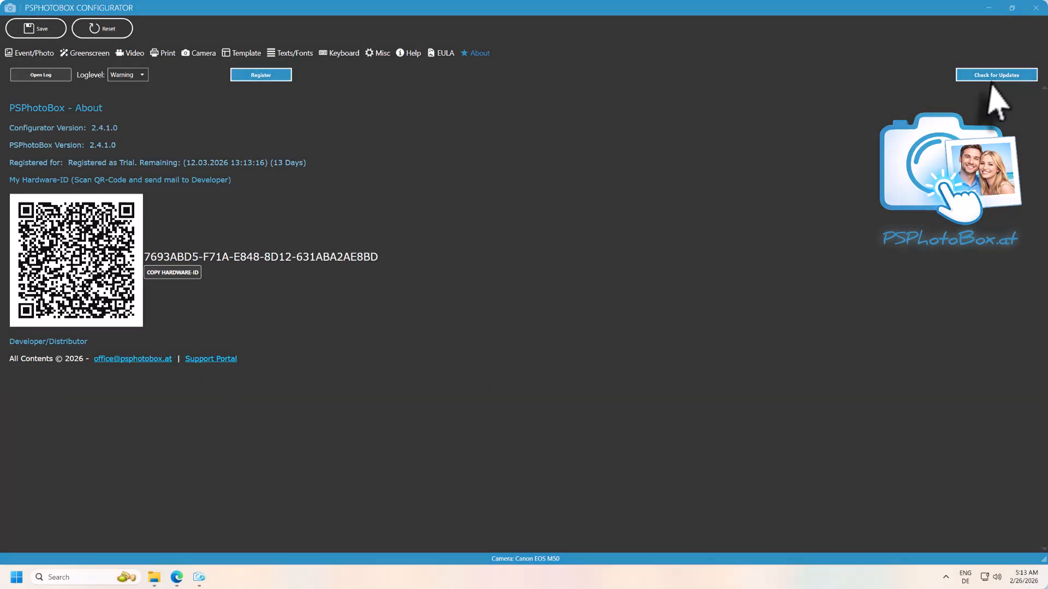
{"action": "left_click", "coordinate": [992, 77]}
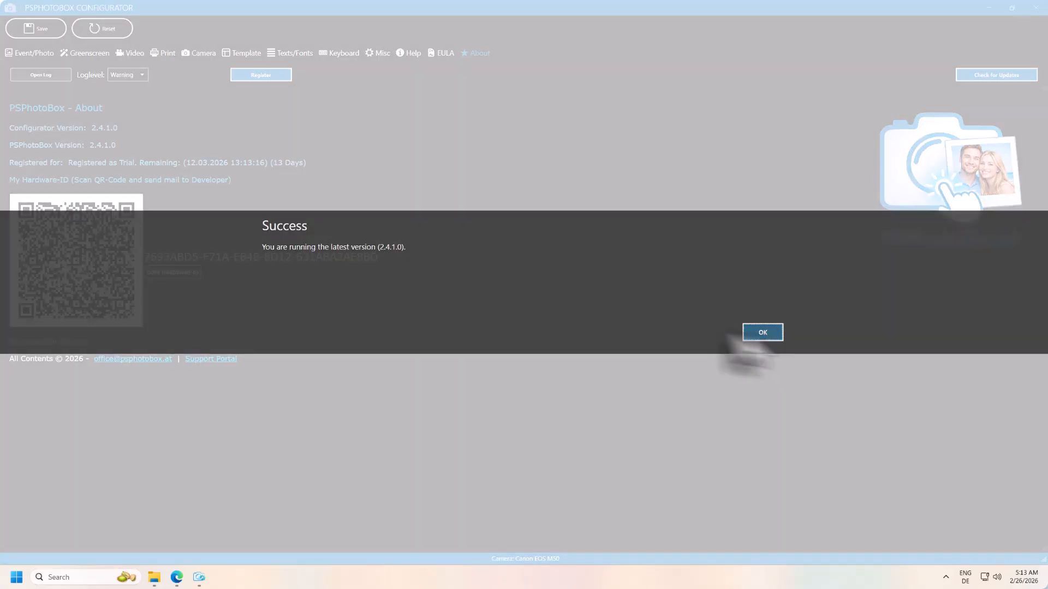
{"action": "left_click", "coordinate": [750, 334]}
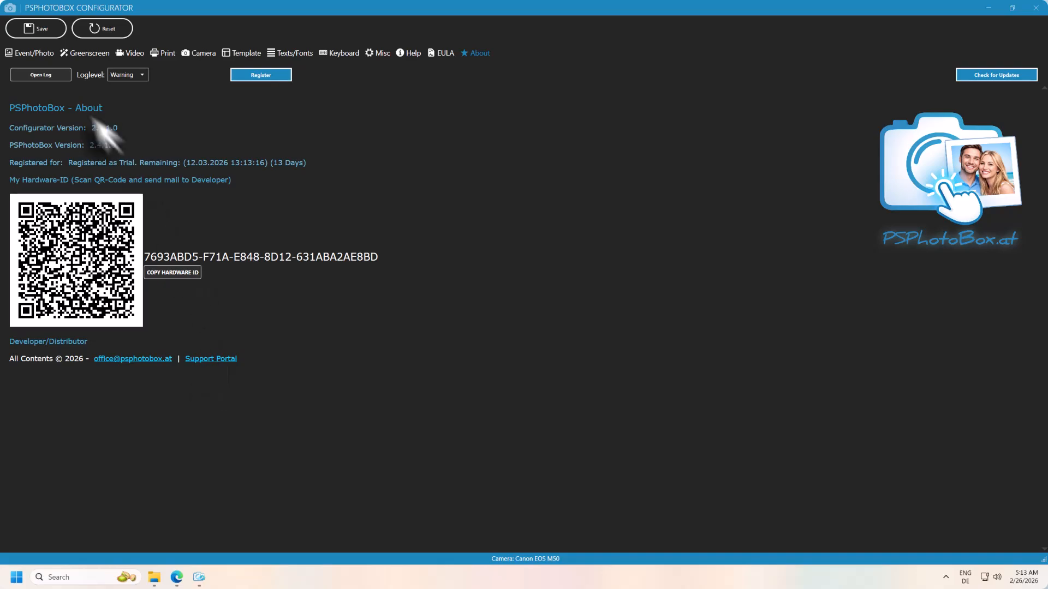
View the log, try the search text "dasd" and the Trace severity filter, and restore the unfiltered list with severity All
{"action": "left_click", "coordinate": [44, 76]}
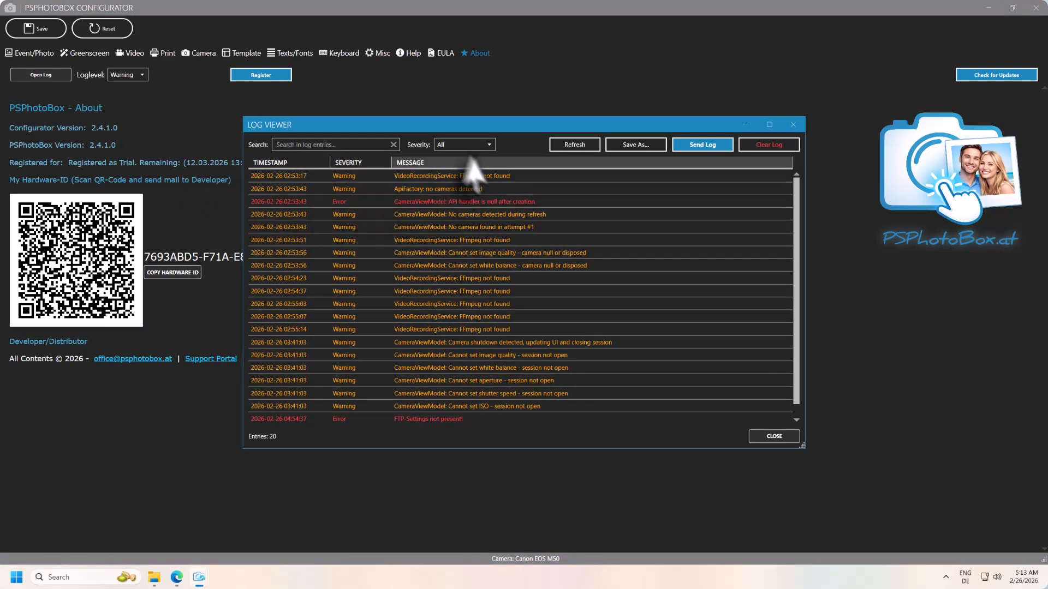
{"action": "left_click", "coordinate": [354, 144]}
{"action": "type", "text": "dasd"}
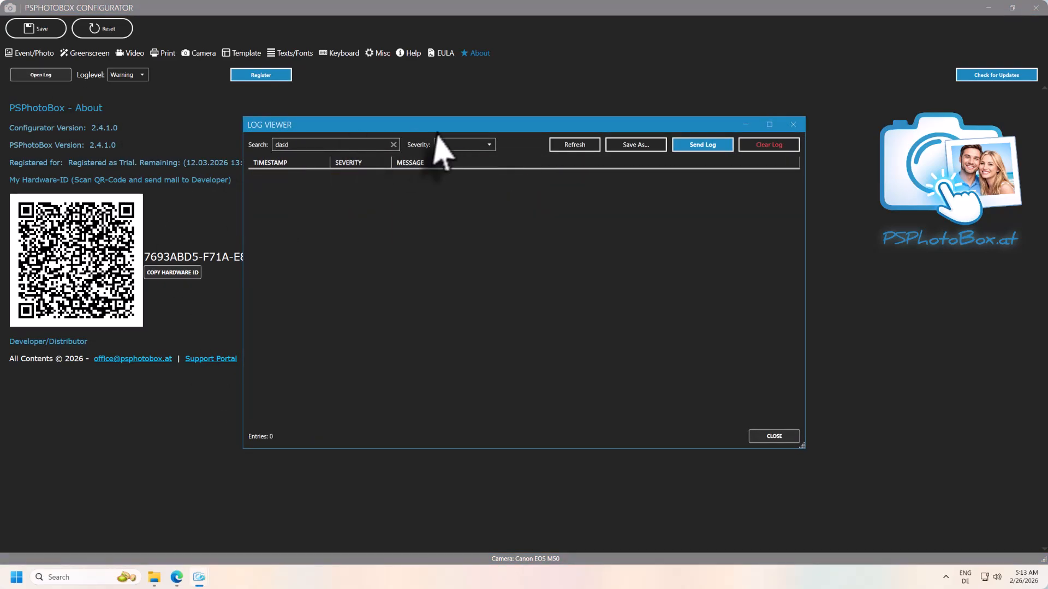
{"action": "key", "text": "BackSpace"}
{"action": "key", "text": "BackSpace"}
{"action": "key", "text": "BackSpace"}
{"action": "key", "text": "BackSpace"}
{"action": "left_click", "coordinate": [485, 148]}
{"action": "left_click", "coordinate": [457, 171]}
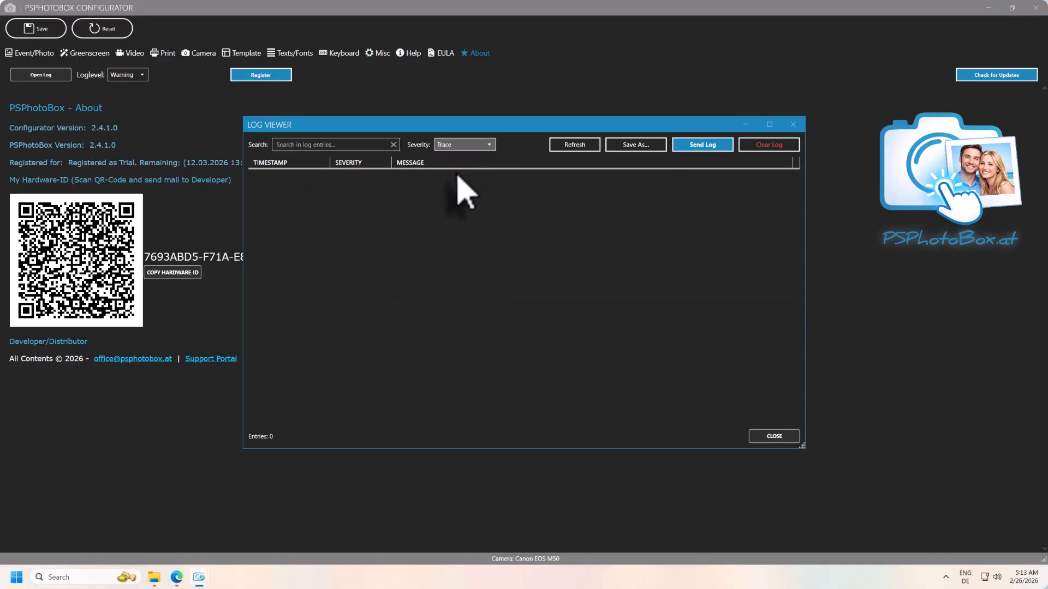
{"action": "left_click", "coordinate": [485, 144]}
{"action": "left_click", "coordinate": [462, 154]}
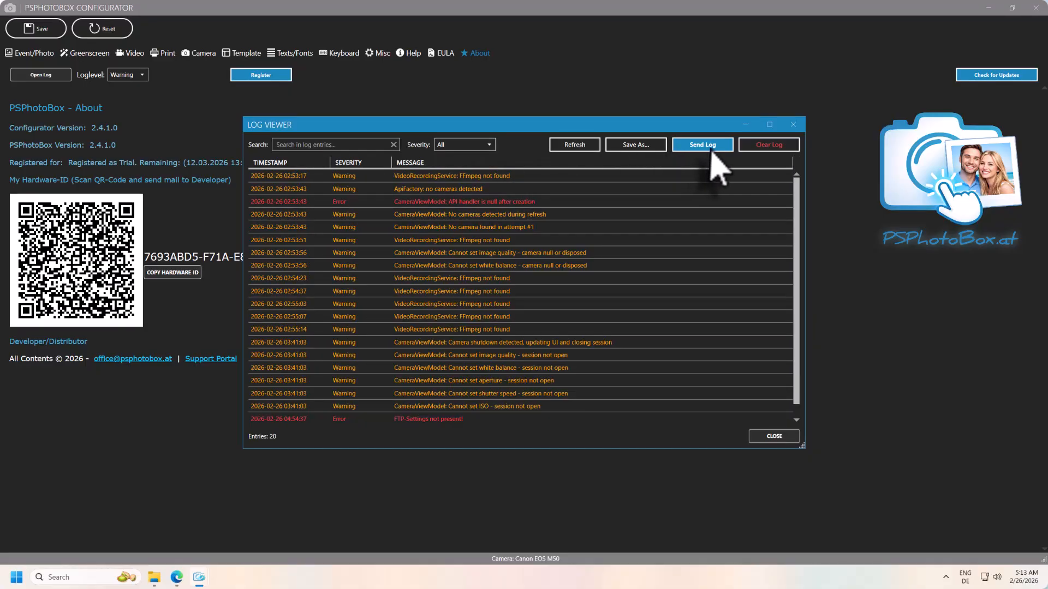
Clear all log entries without saving them first and close the log viewer
{"action": "left_click", "coordinate": [769, 146]}
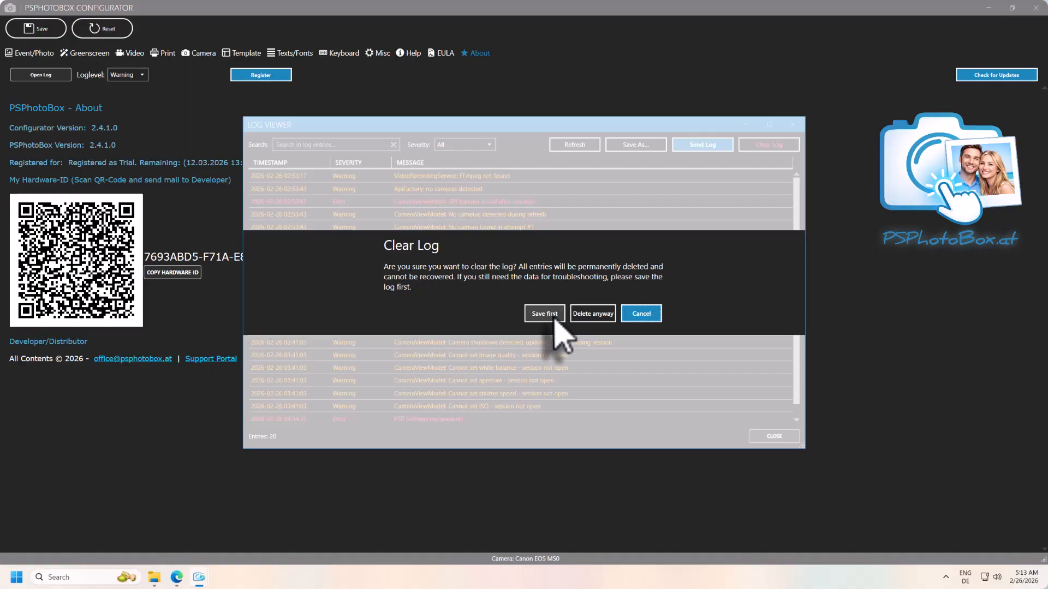
{"action": "left_click", "coordinate": [602, 319]}
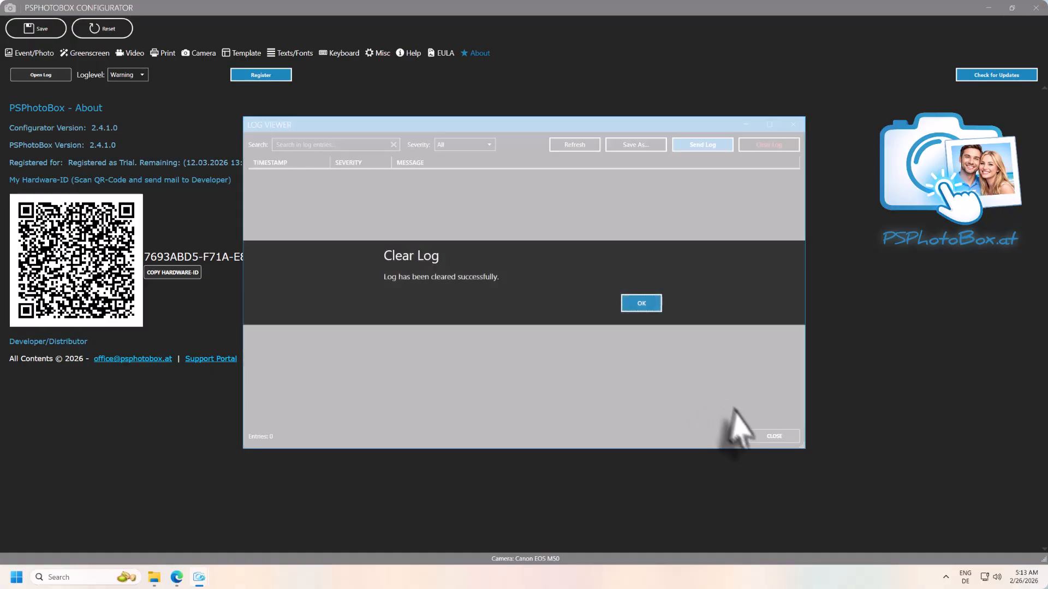
{"action": "left_click", "coordinate": [658, 306]}
{"action": "left_click", "coordinate": [775, 436]}
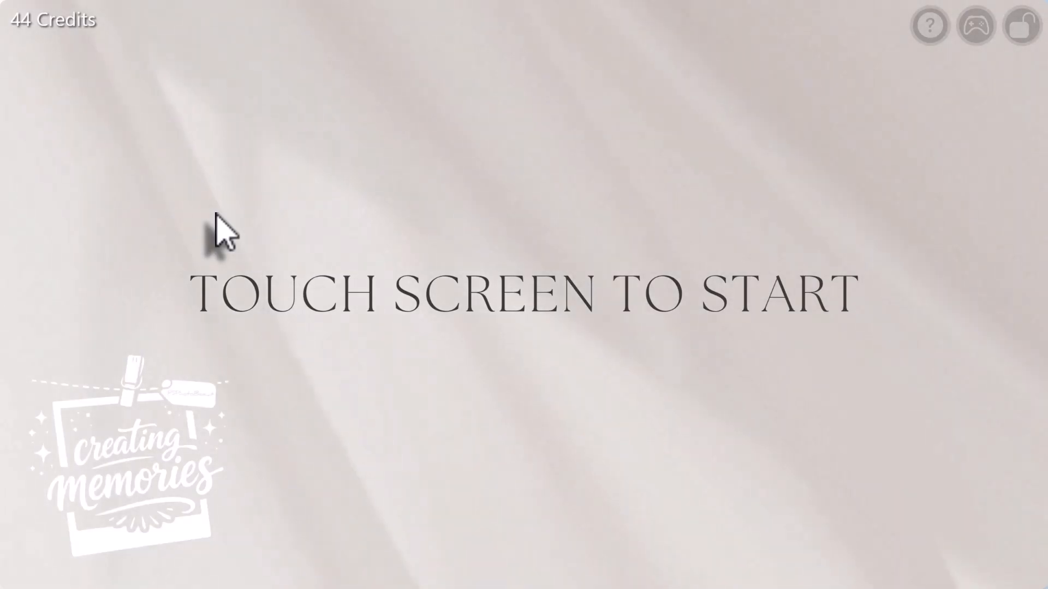
Start a photo booth session from the PSPhotoBox welcome screen
{"action": "left_click", "coordinate": [431, 285]}
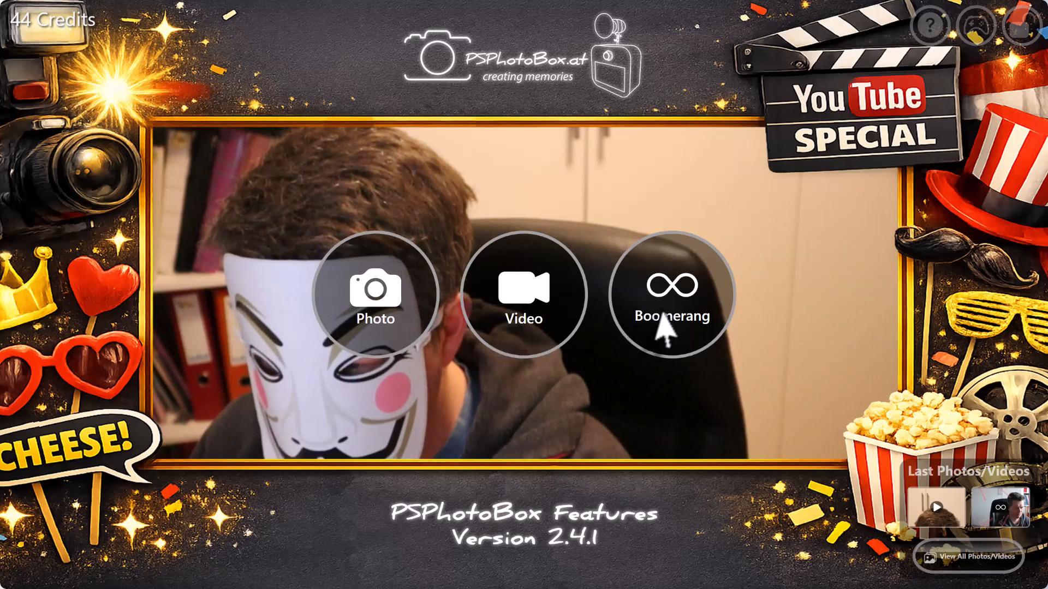
Start a photo session with the test1 template and accept the privacy agreement
{"action": "left_click", "coordinate": [396, 326]}
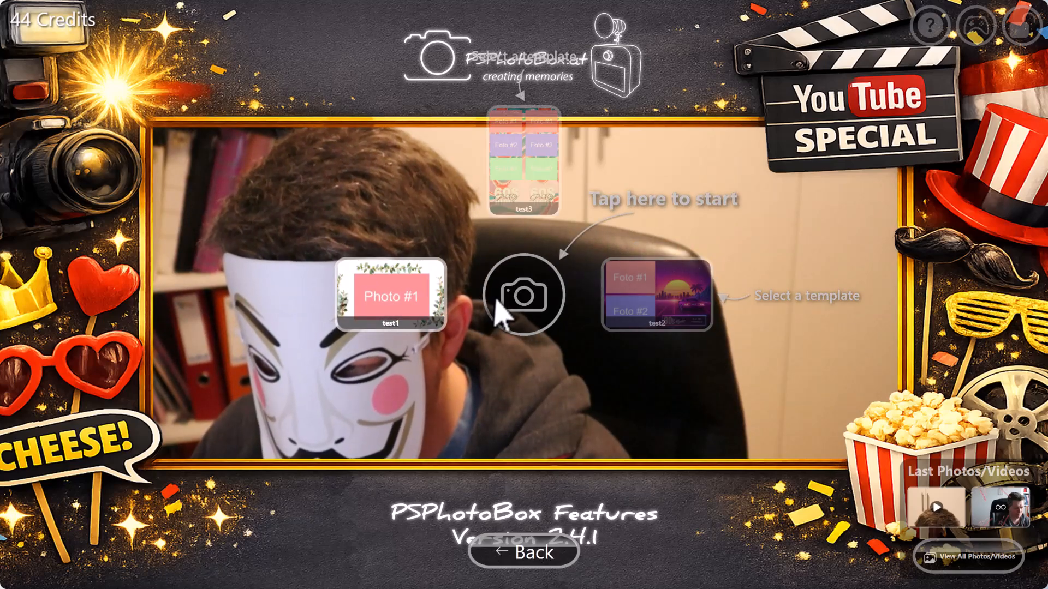
{"action": "left_click", "coordinate": [497, 301]}
{"action": "left_click", "coordinate": [539, 432]}
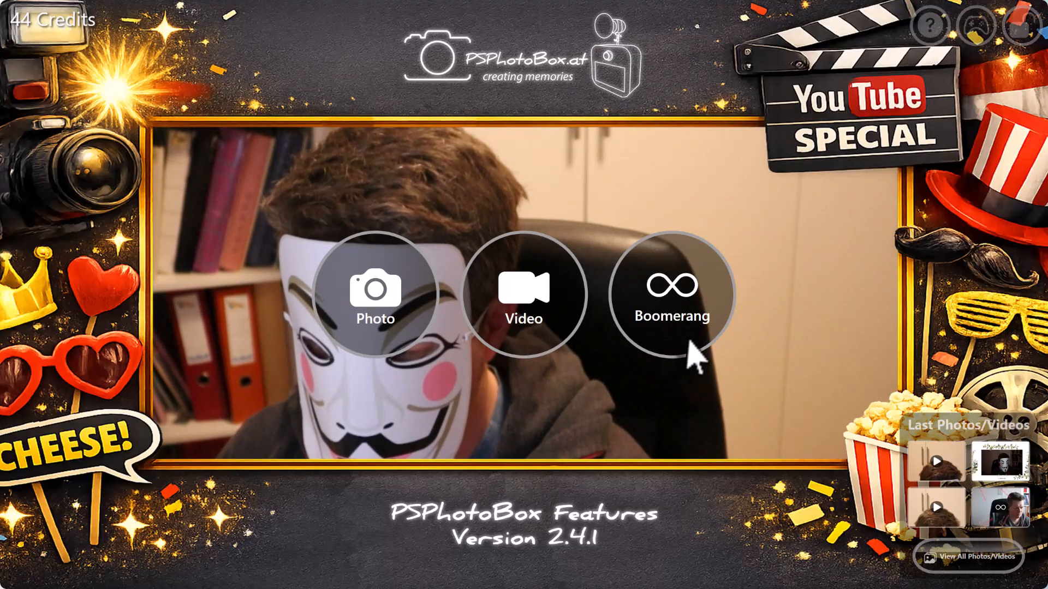
Leave photo mode and record a boomerang in 9:16 format, accepting the privacy agreement
{"action": "left_click", "coordinate": [387, 325]}
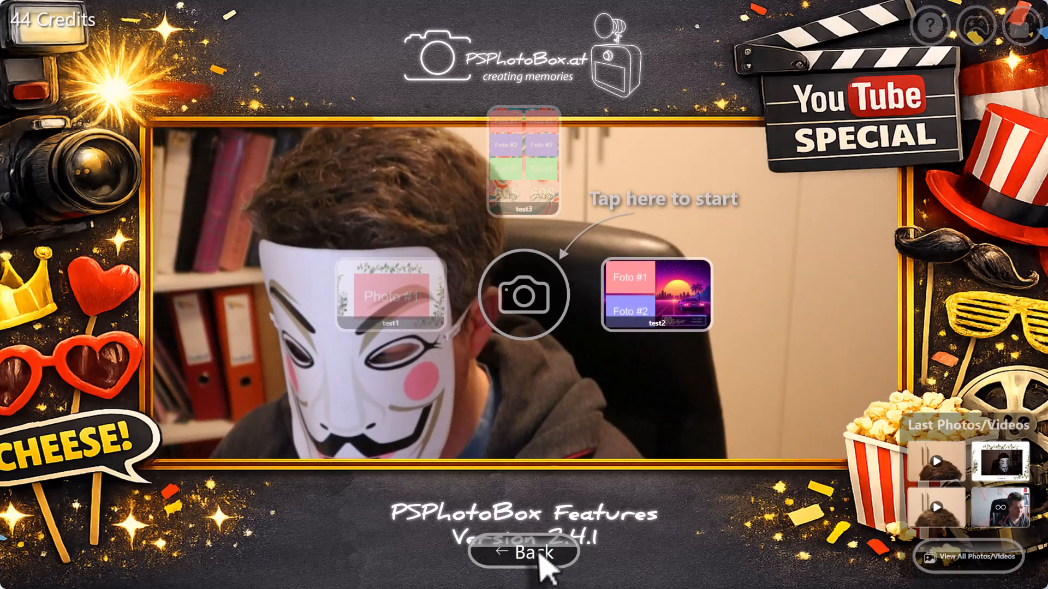
{"action": "left_click", "coordinate": [542, 554]}
{"action": "left_click", "coordinate": [662, 333]}
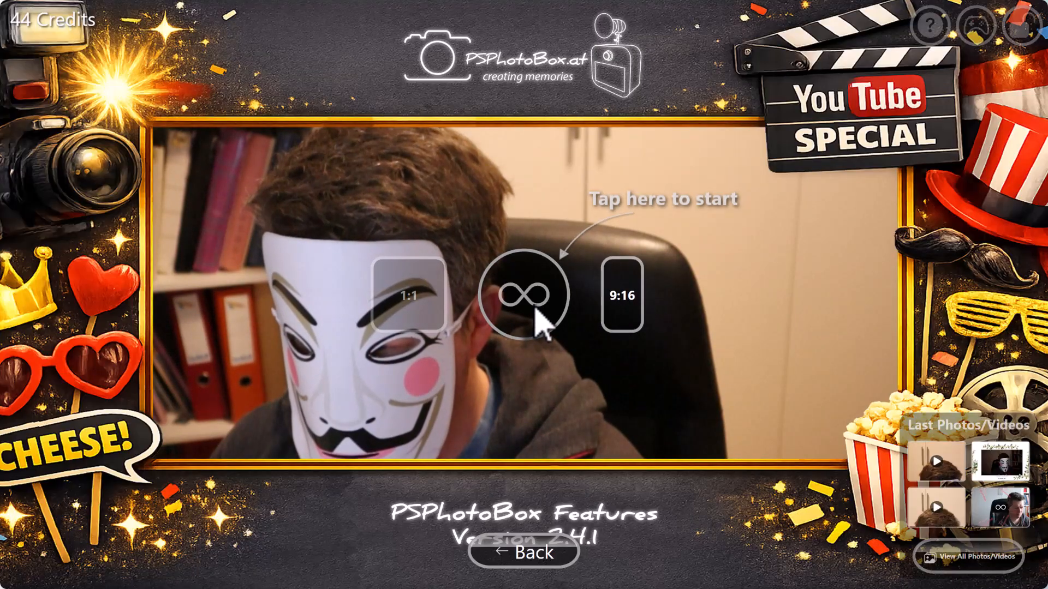
{"action": "left_click", "coordinate": [540, 322]}
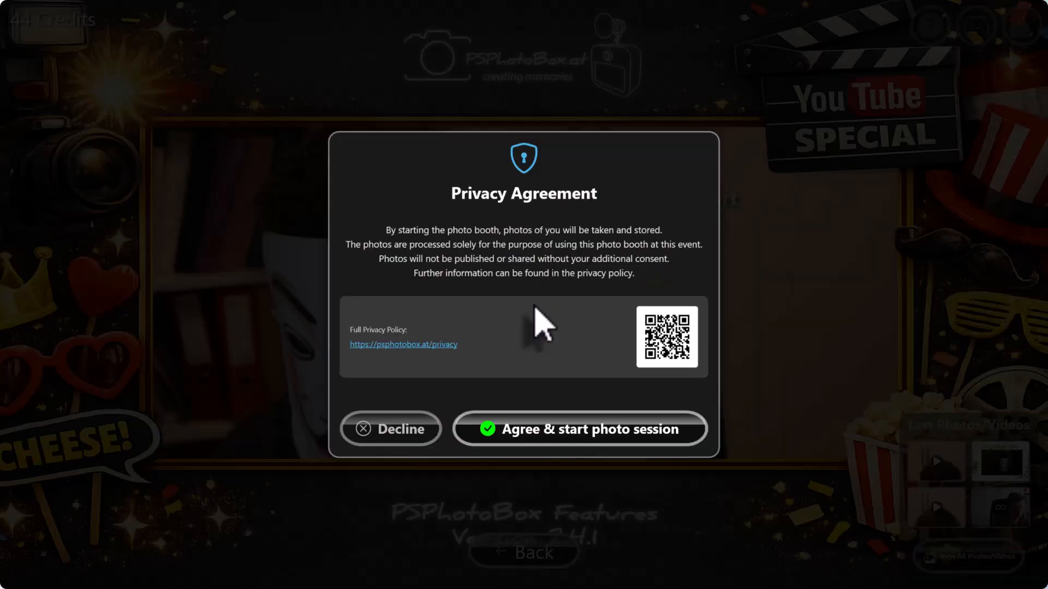
{"action": "left_click", "coordinate": [567, 449]}
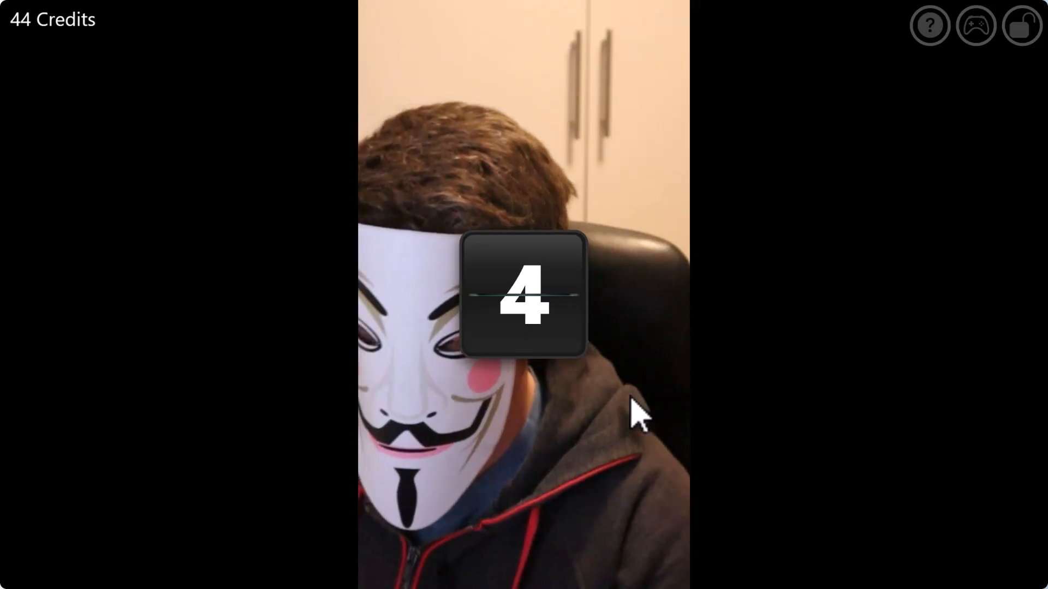
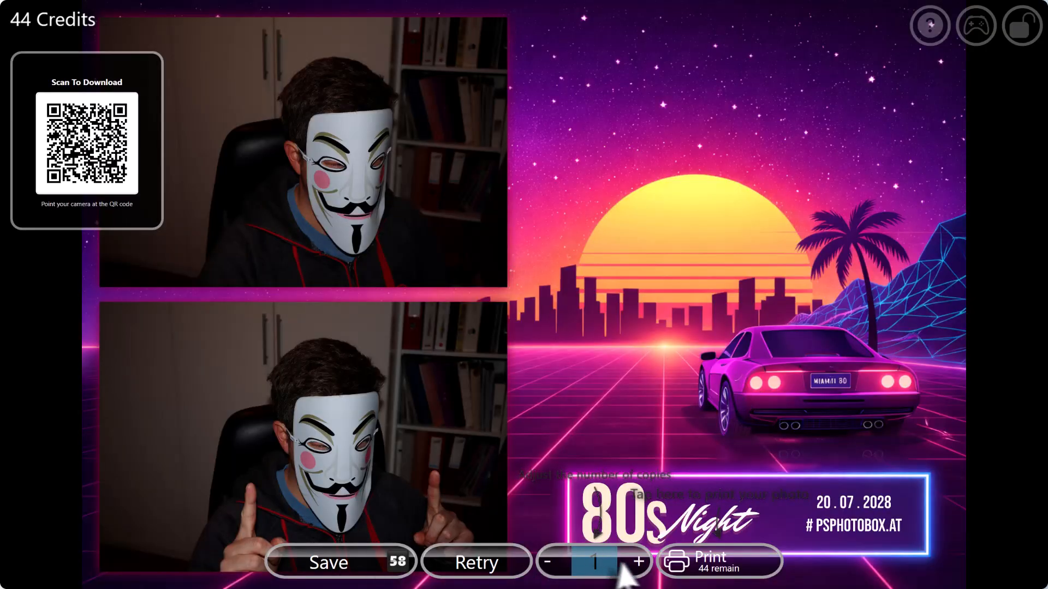
Adjust the number of copies, print the two-photo 80s Night picture and save it
{"action": "left_click", "coordinate": [637, 562]}
{"action": "left_click", "coordinate": [560, 568]}
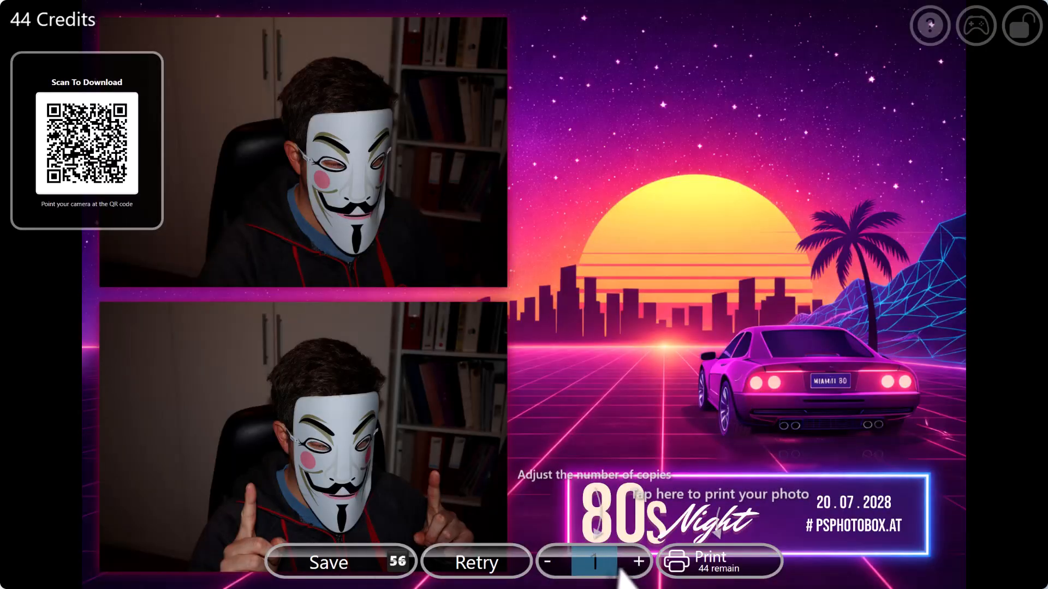
{"action": "left_click", "coordinate": [734, 578]}
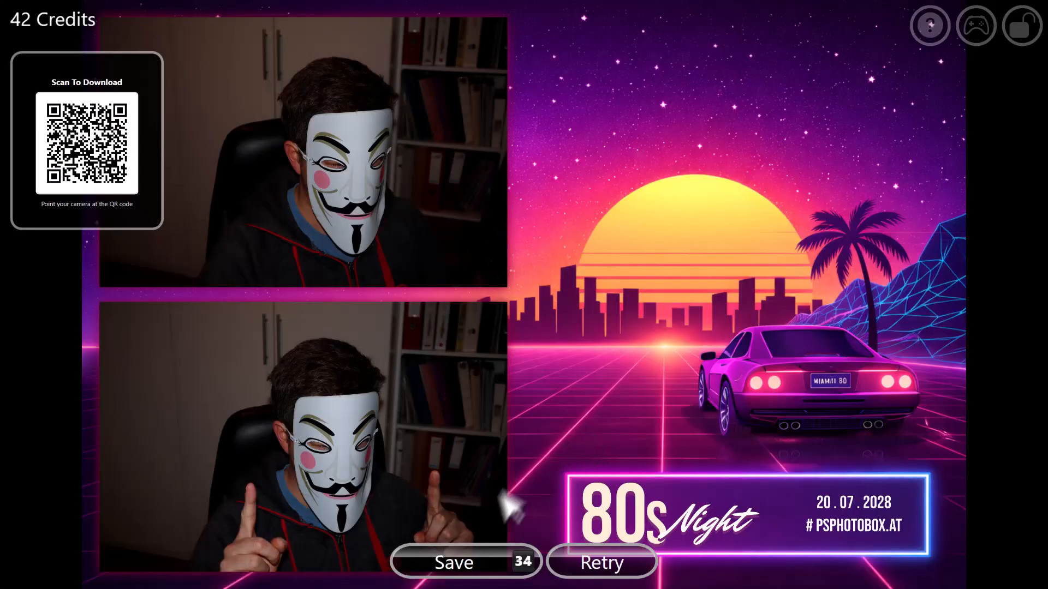
{"action": "left_click", "coordinate": [479, 571]}
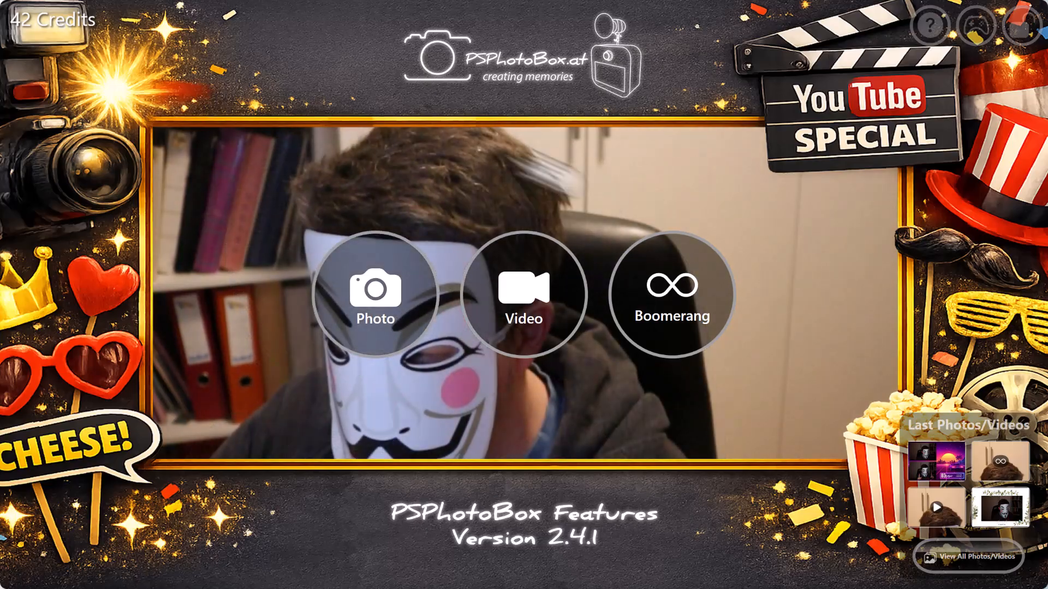
Unlock the camera settings with the PIN and apply the shutter speed, aperture and ISO
{"action": "left_click", "coordinate": [1021, 42]}
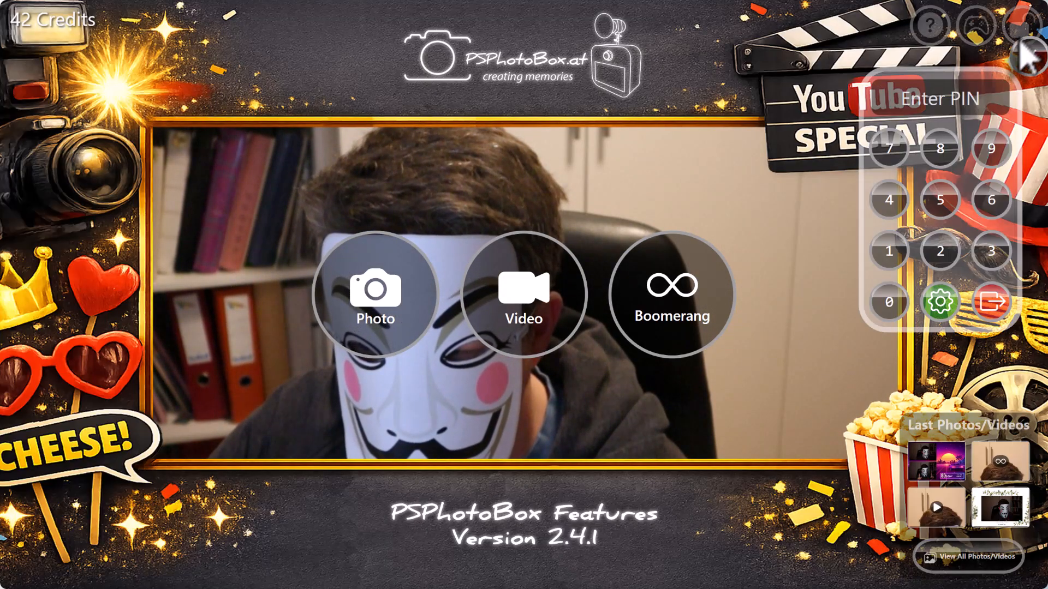
{"action": "left_click", "coordinate": [897, 259]}
{"action": "left_click", "coordinate": [986, 255]}
{"action": "left_click", "coordinate": [988, 256]}
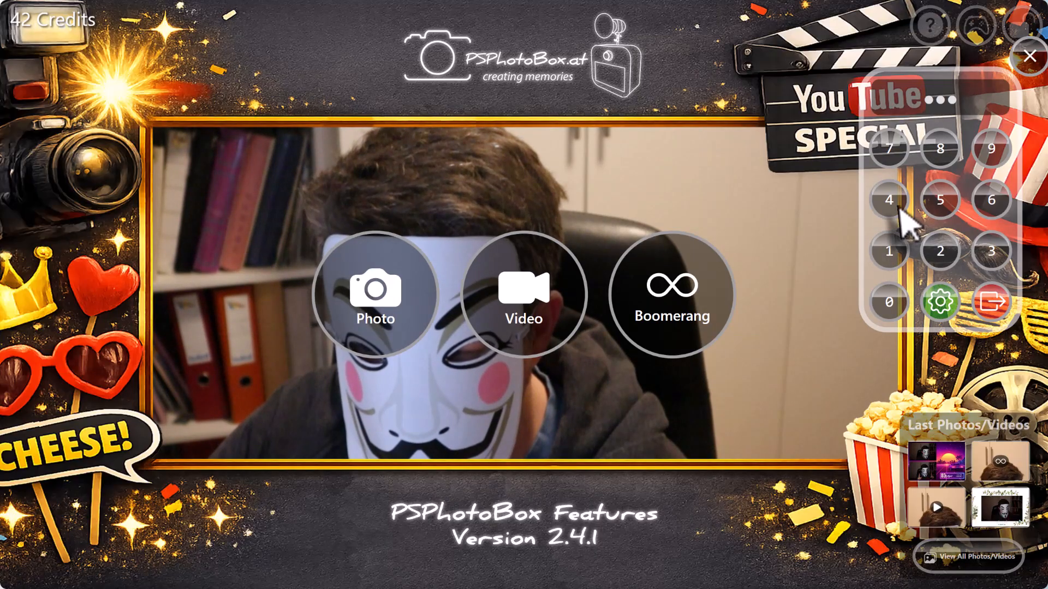
{"action": "left_click", "coordinate": [899, 206]}
{"action": "left_click", "coordinate": [944, 301]}
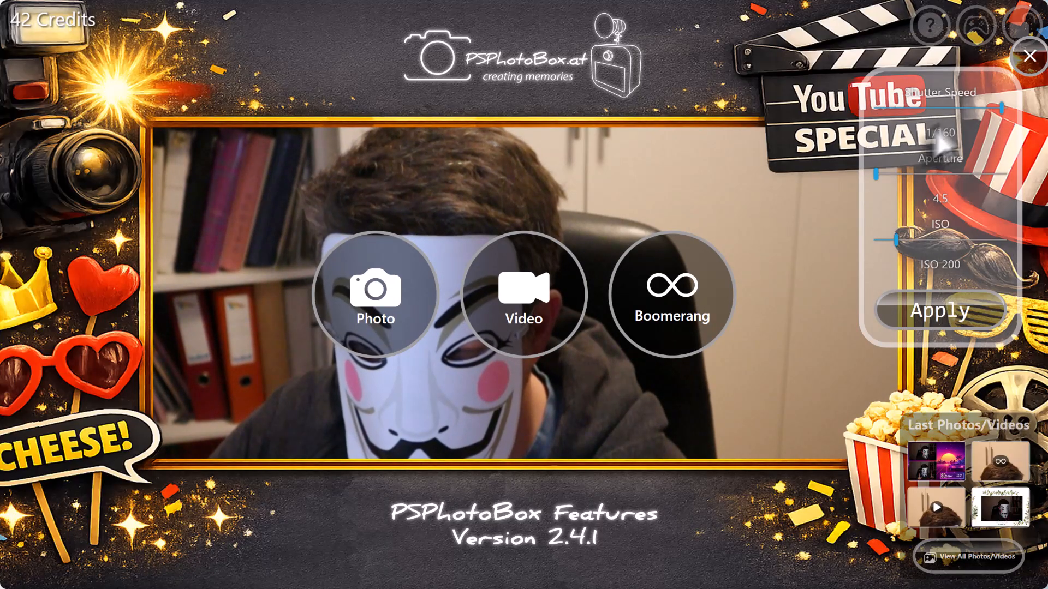
{"action": "left_click", "coordinate": [941, 314]}
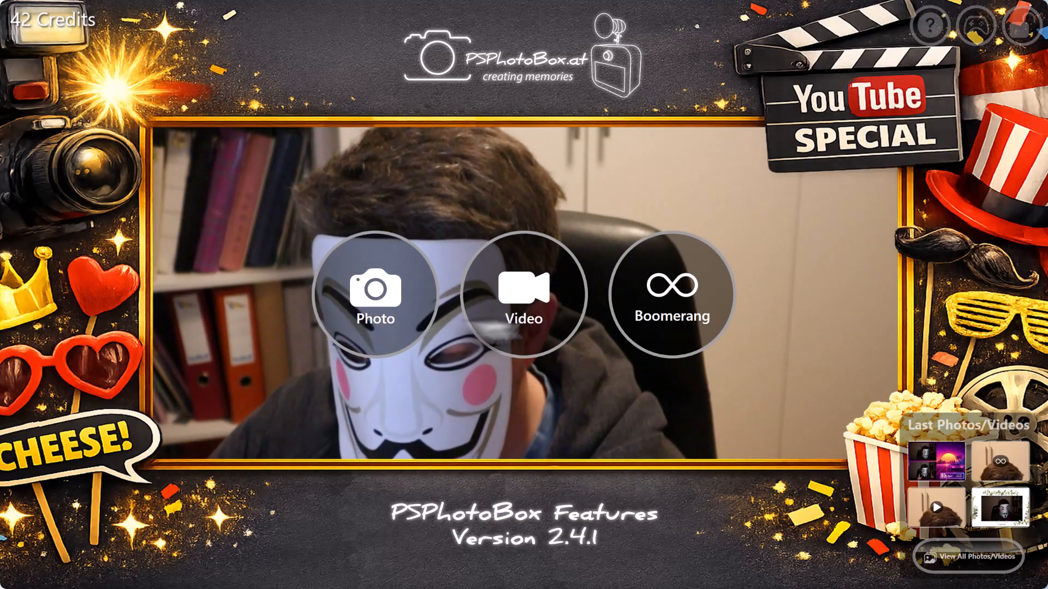
Start a photo session with the test1 template and decline the privacy agreement
{"action": "left_click", "coordinate": [401, 327]}
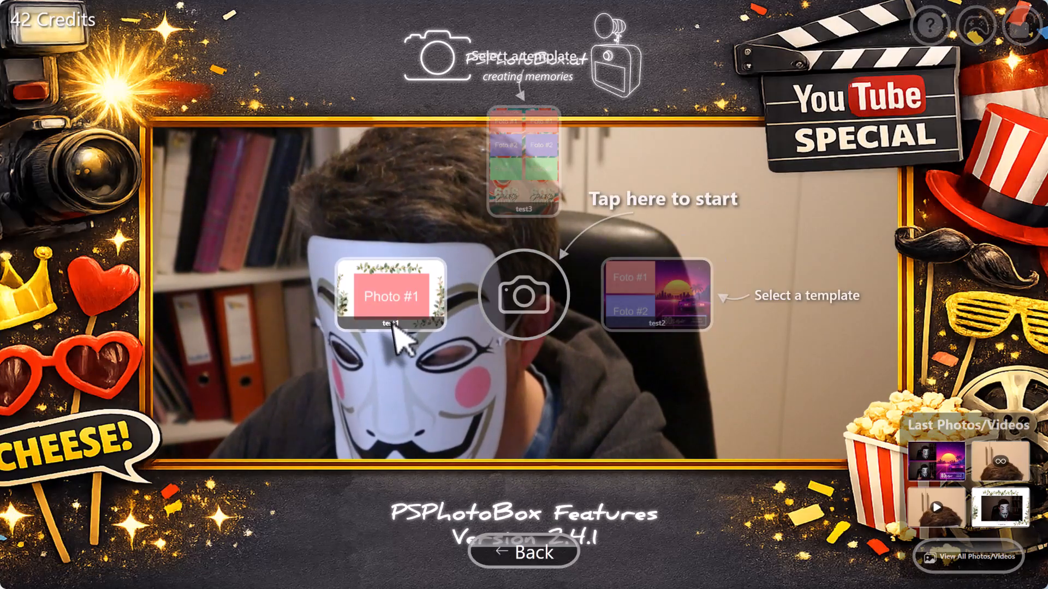
{"action": "left_click", "coordinate": [525, 299]}
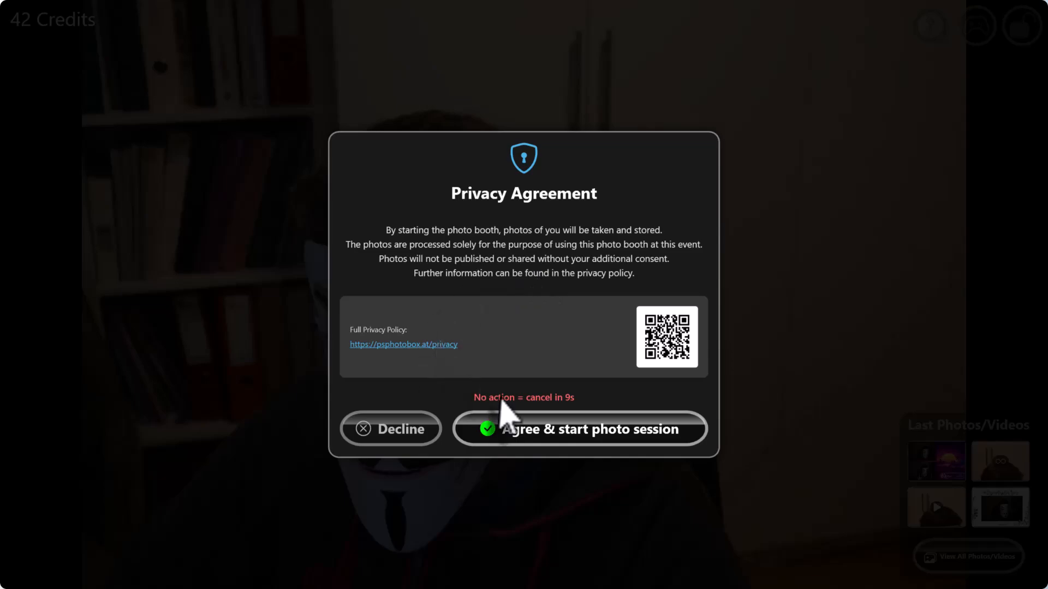
{"action": "left_click", "coordinate": [412, 430]}
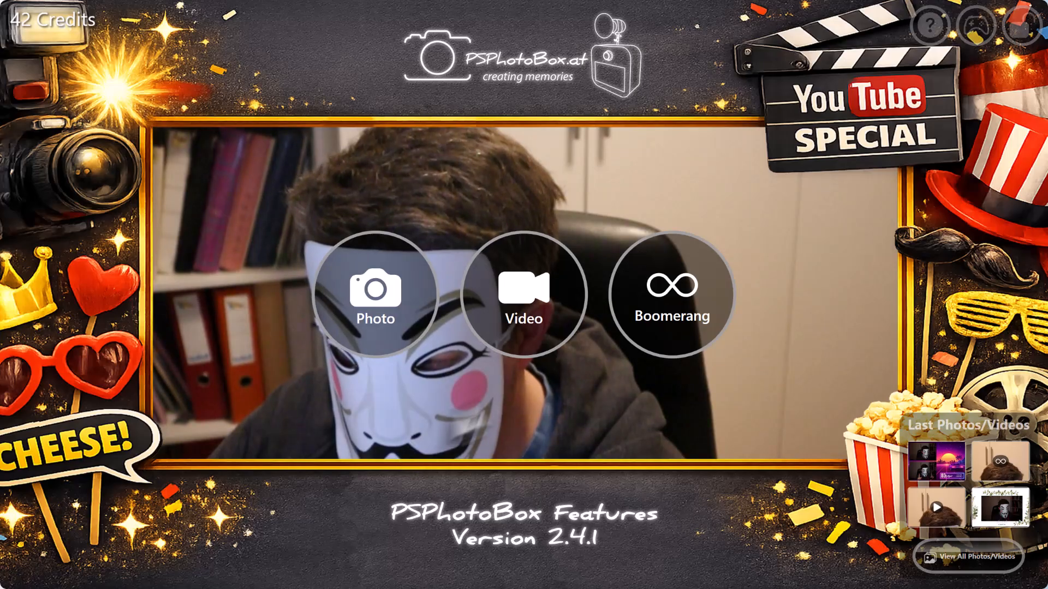
Read the instructions on how the photo booth works and look over the games in the Game Center
{"action": "left_click", "coordinate": [932, 28]}
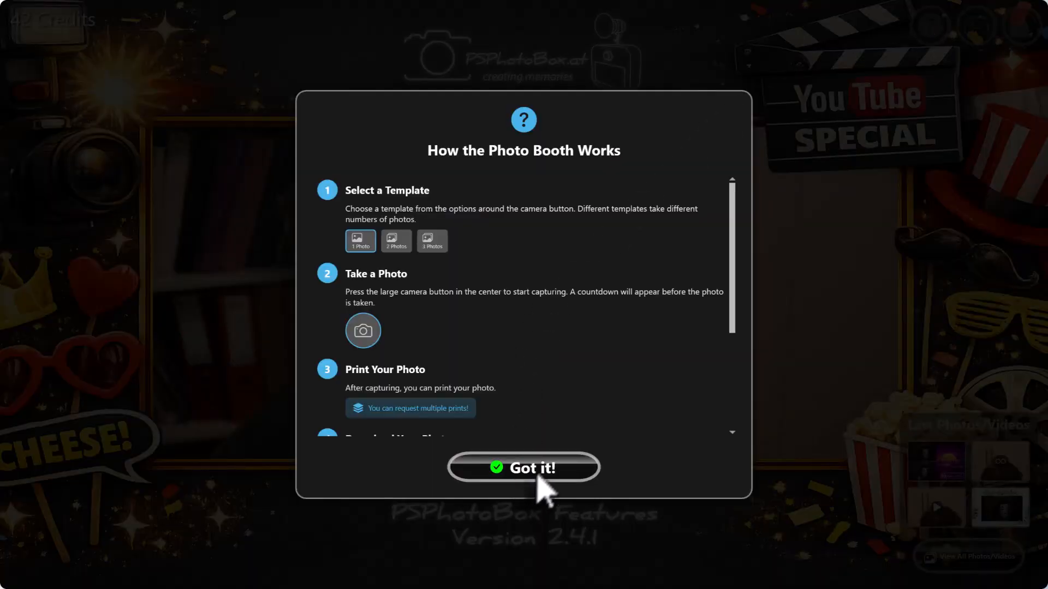
{"action": "scroll", "coordinate": [568, 403], "scroll_direction": "down", "scroll_amount": 3}
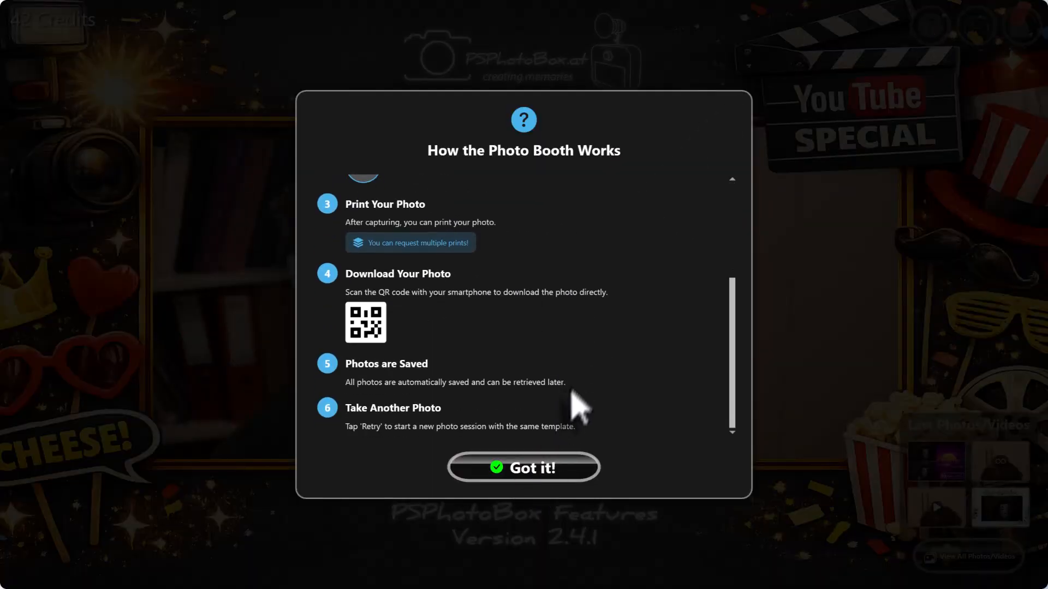
{"action": "left_click", "coordinate": [542, 472]}
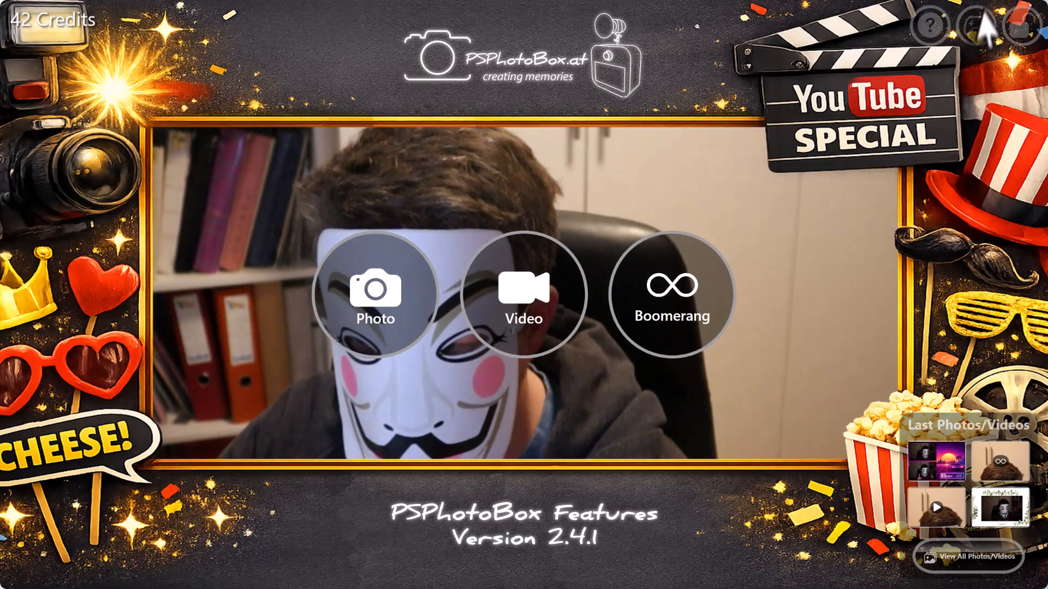
{"action": "left_click", "coordinate": [975, 29]}
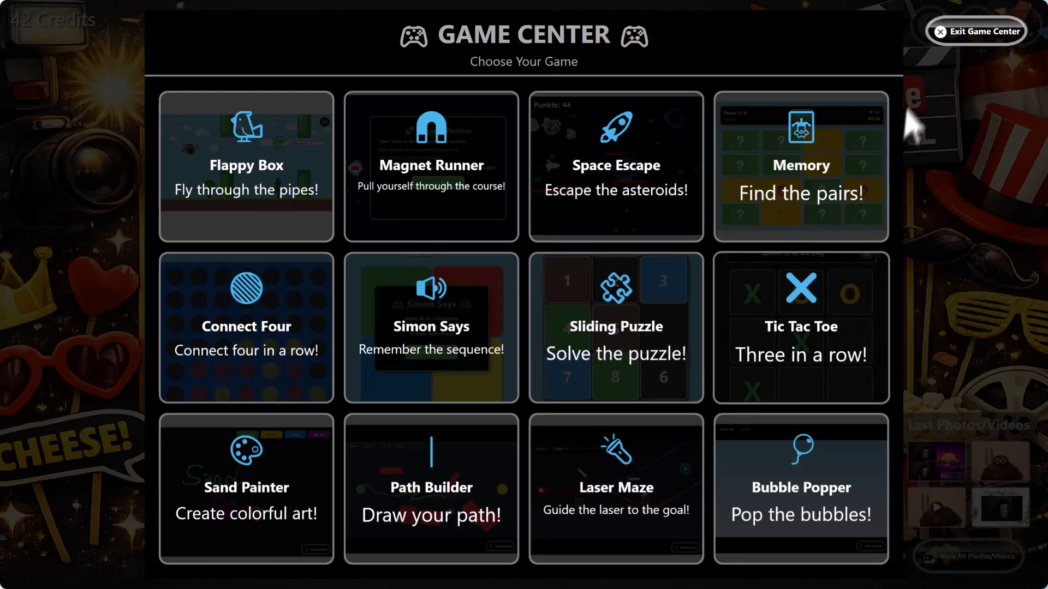
{"action": "left_click", "coordinate": [976, 33]}
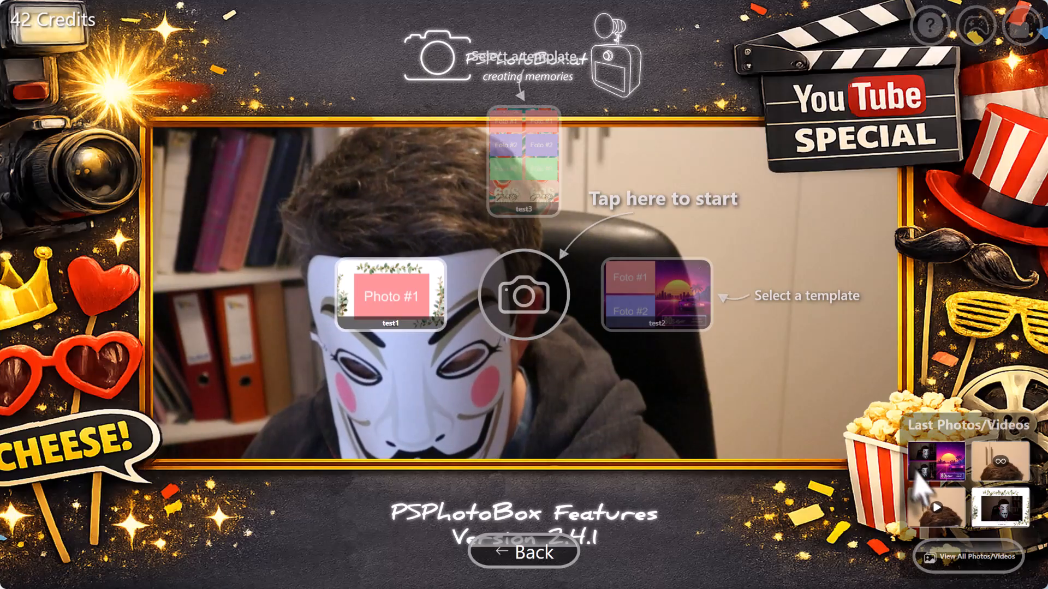
Open the 80s Night picture from the full collection of photos and videos and print it
{"action": "left_click", "coordinate": [962, 562]}
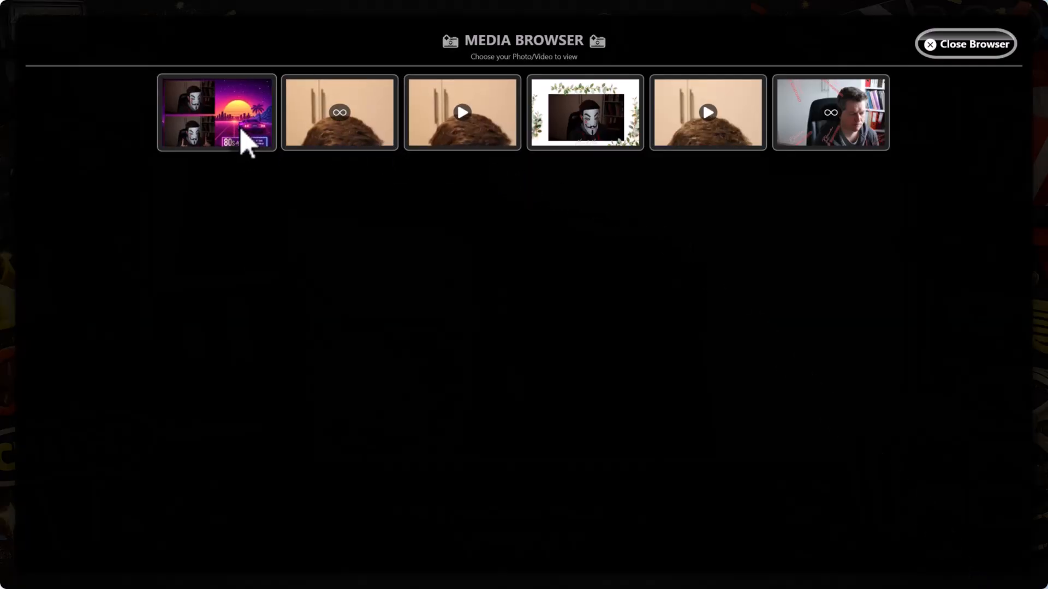
{"action": "left_click", "coordinate": [242, 136]}
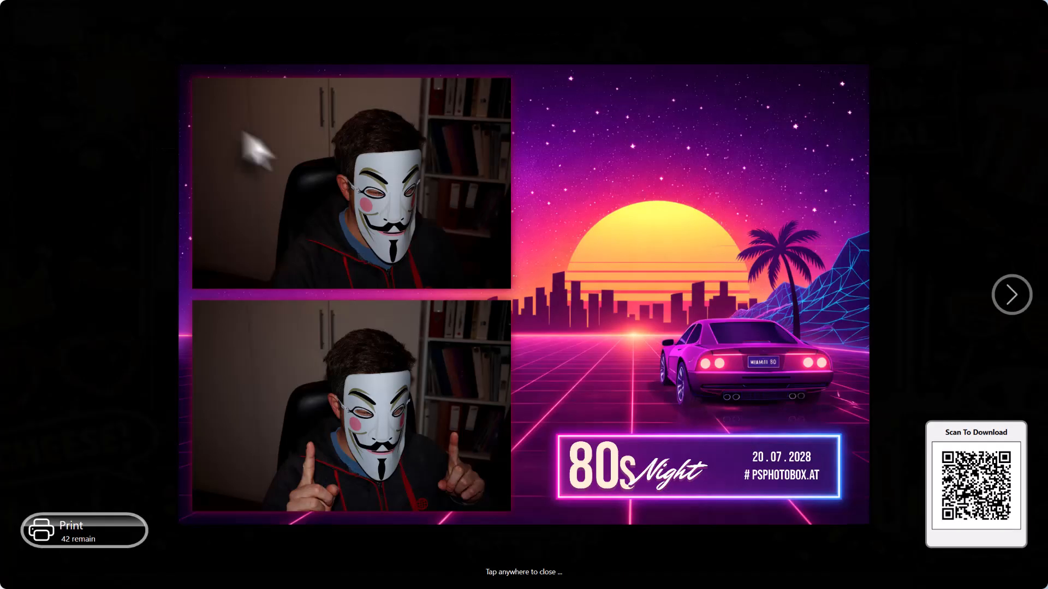
{"action": "left_click", "coordinate": [81, 531]}
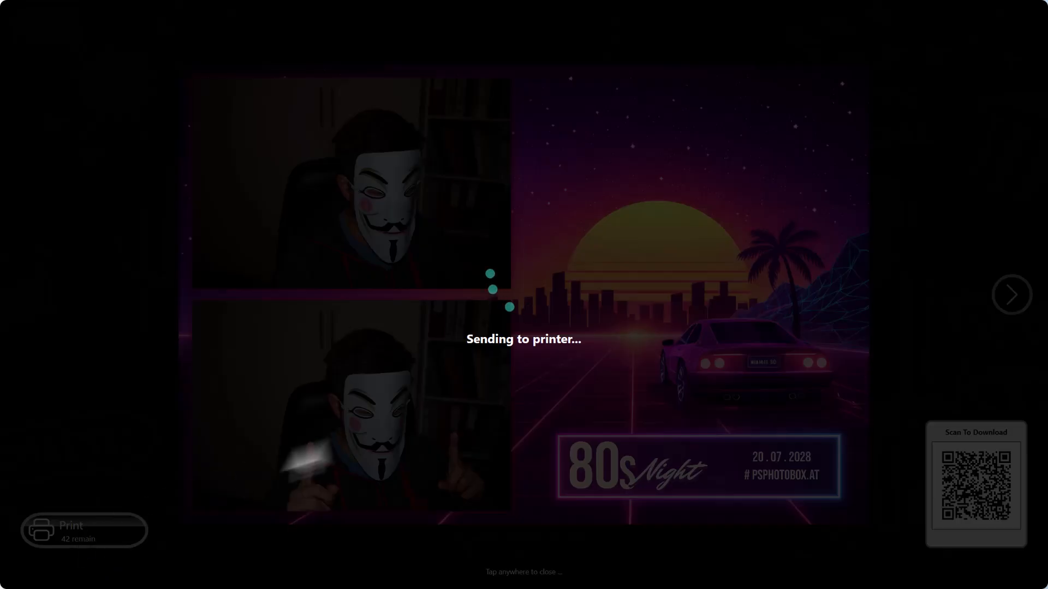
{"action": "left_click", "coordinate": [563, 435]}
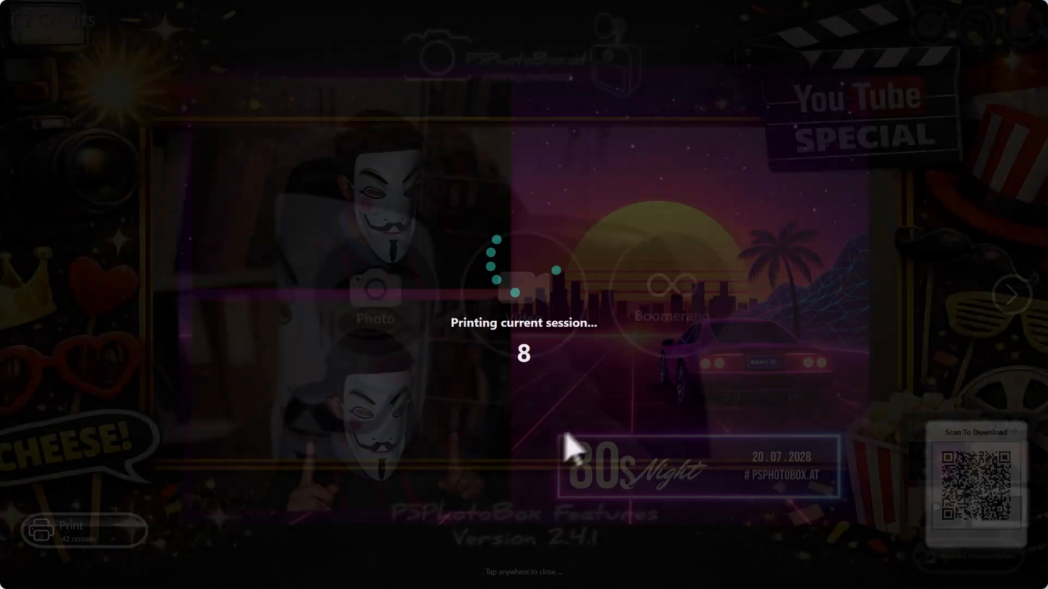